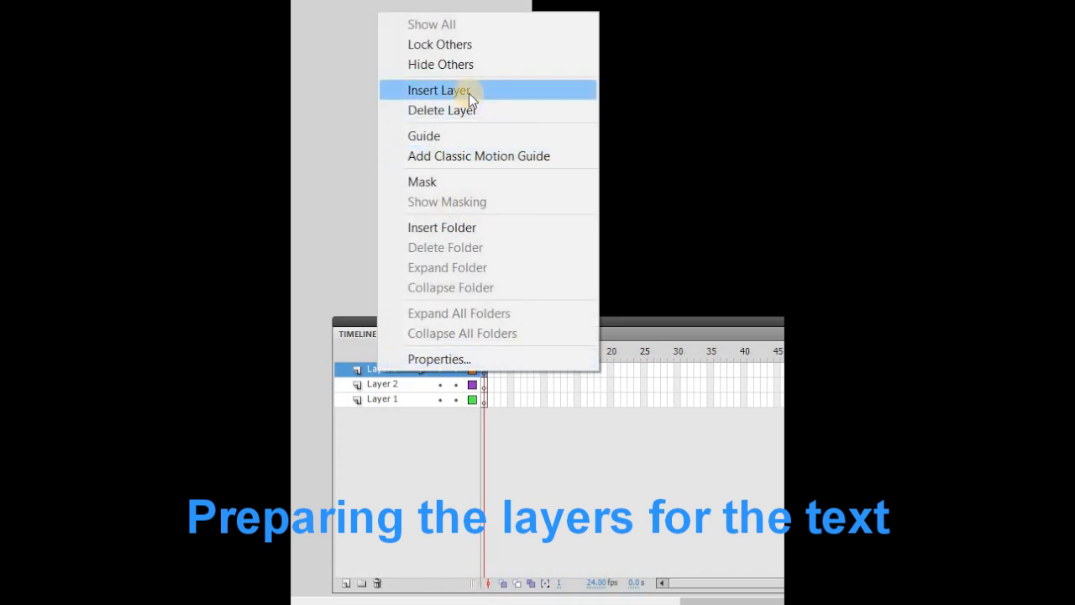
- Insert new layers until the timeline holds nine layers, and make Layer 1 the active layer
right_click(391, 371)
left_click(491, 93)
left_click(491, 94)
right_click(380, 371)
left_click(528, 89)
right_click(374, 373)
left_click(474, 95)
right_click(399, 370)
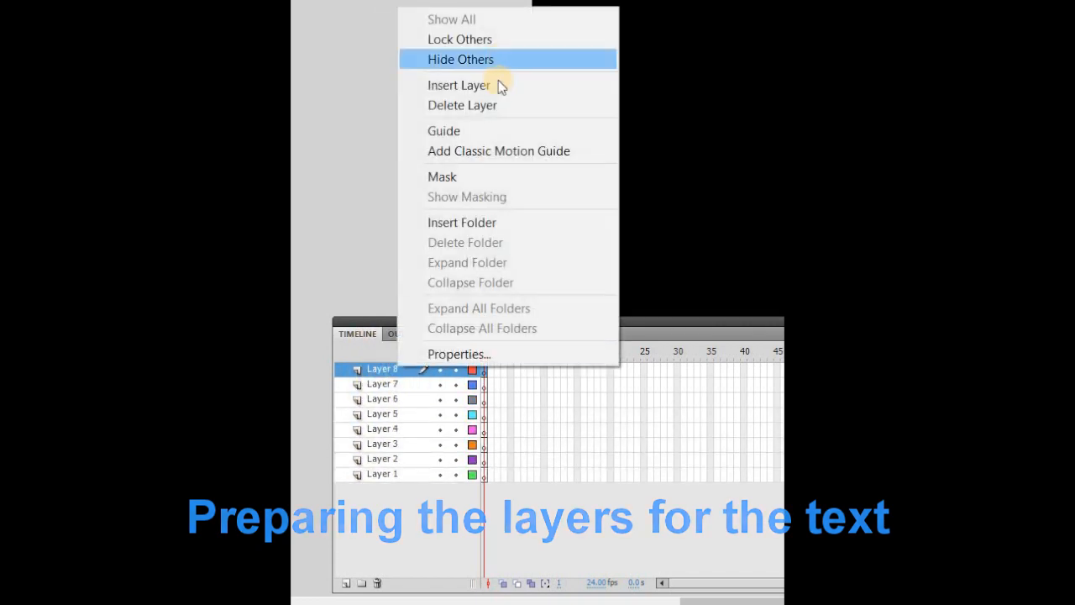
left_click(497, 84)
left_click(478, 494)
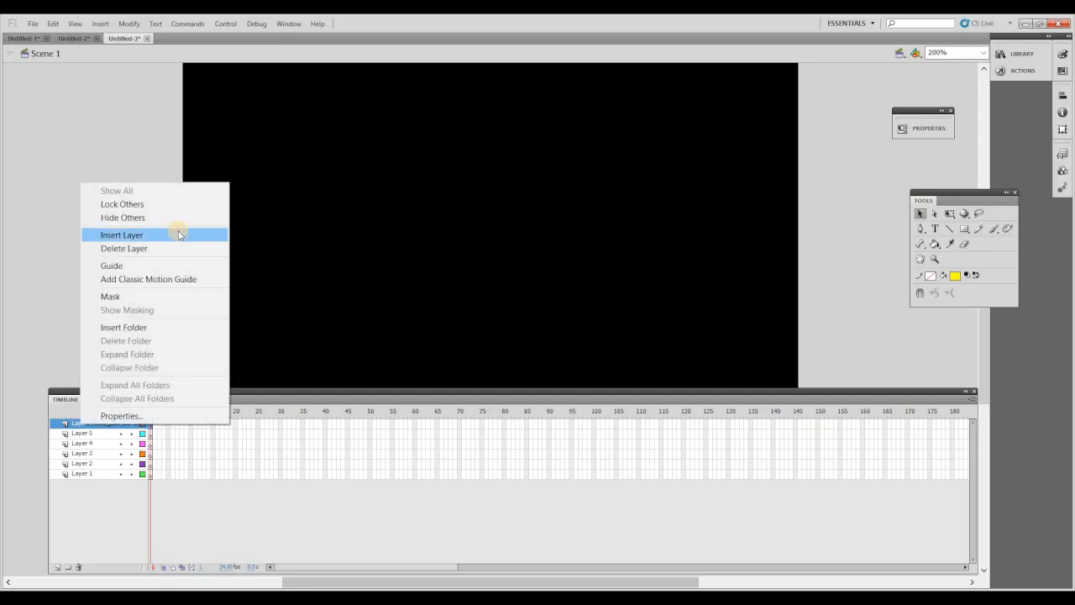
left_click(116, 238)
right_click(92, 422)
left_click(117, 231)
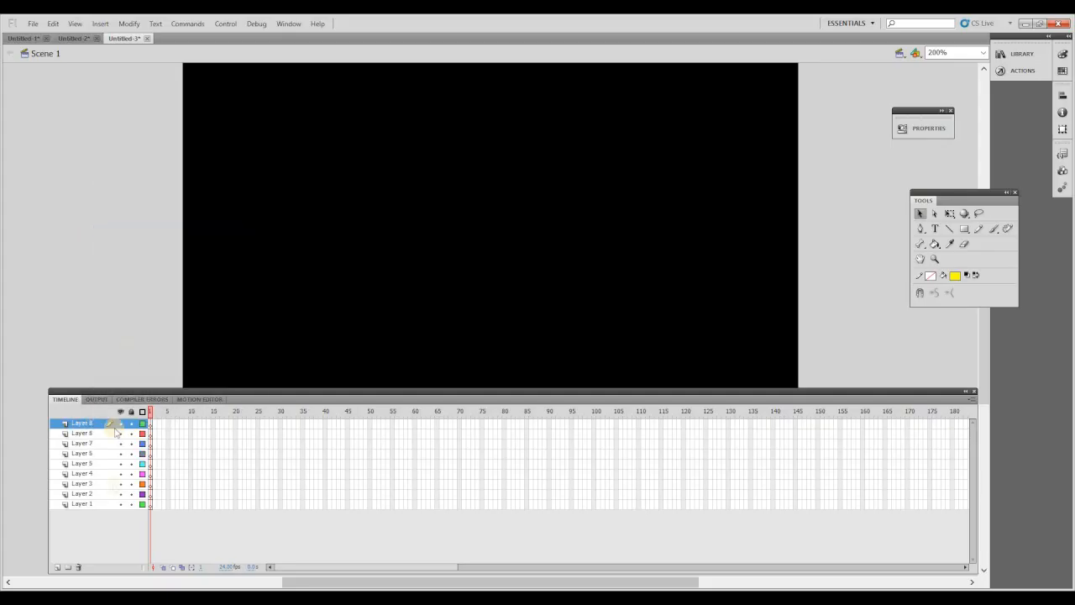
left_click(95, 504)
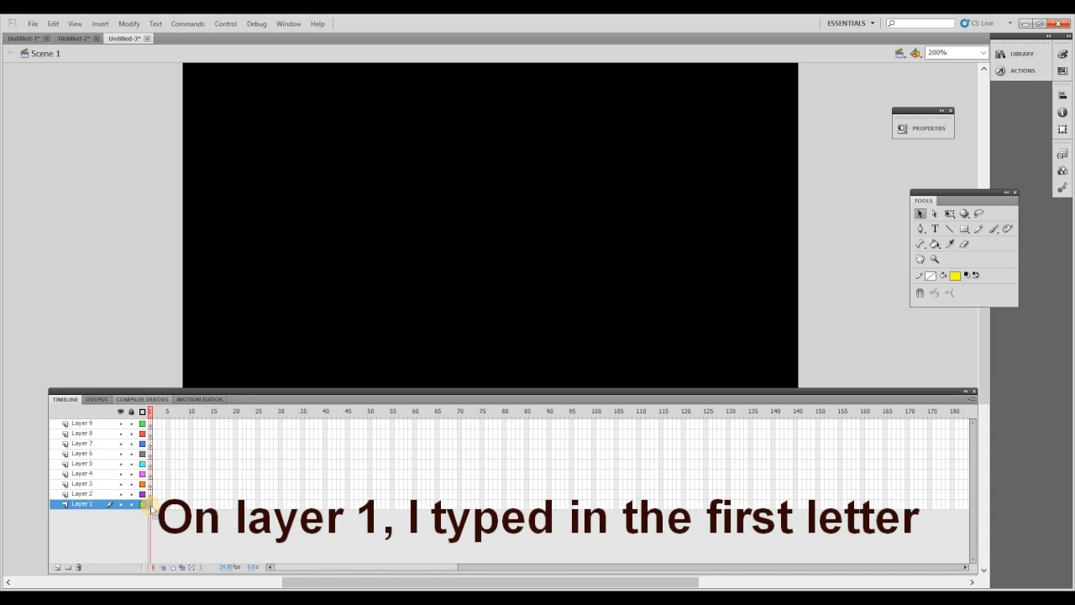
left_click(935, 229)
left_click(954, 276)
left_click(242, 101)
left_click(920, 215)
- Show the rulers and place horizontal guides at about 100 and 160 px and vertical guides at about 40 and 80 px
right_click(853, 214)
left_click(882, 308)
left_click_drag(731, 68, 728, 115)
left_click_drag(727, 68, 722, 183)
left_click(935, 229)
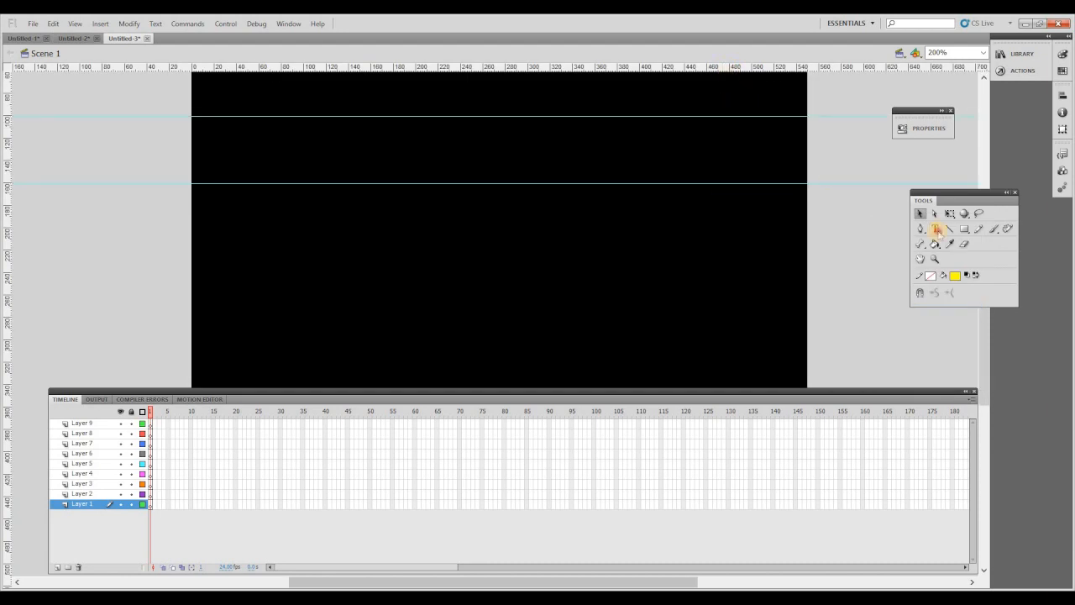
left_click_drag(7, 155, 241, 162)
left_click_drag(7, 173, 282, 195)
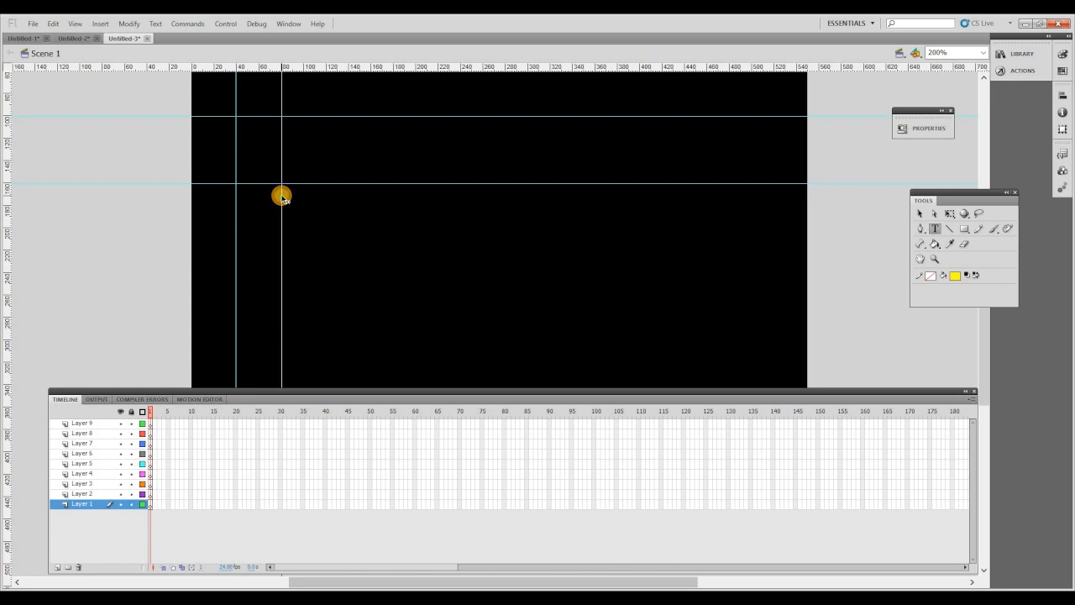
- Add a yellow text letter E on Layer 1 and move it between the two vertical guides
left_click(953, 277)
left_click(234, 116)
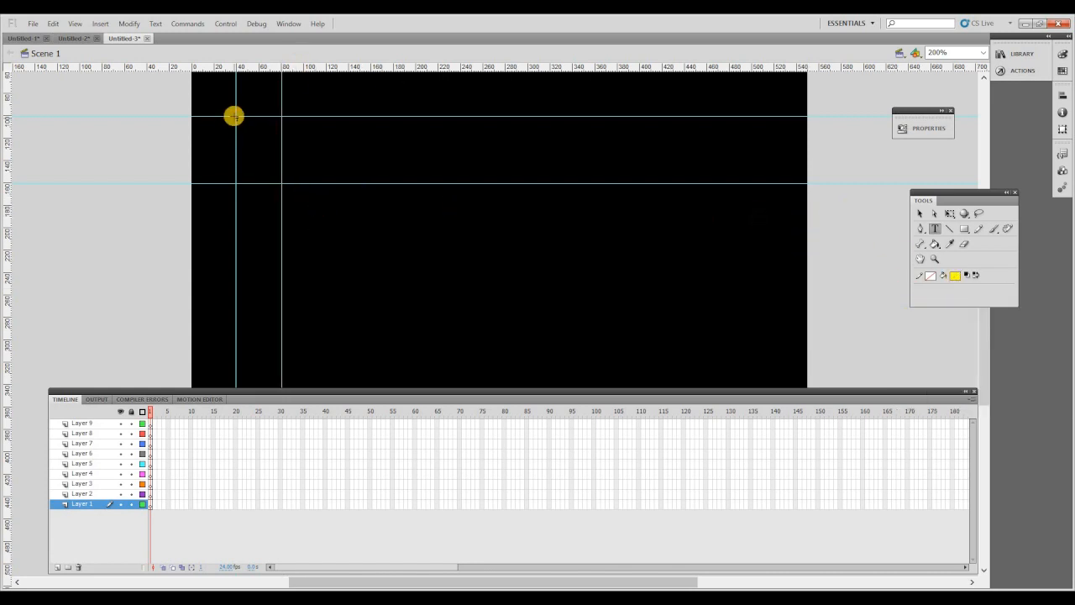
type("E")
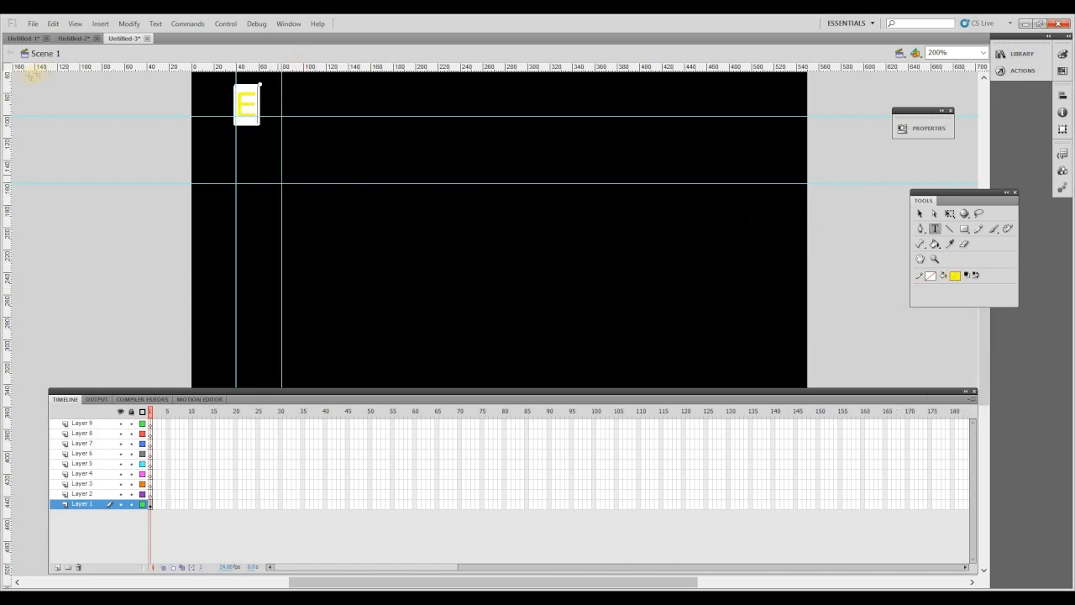
left_click(919, 214)
left_click_drag(245, 126, 282, 155)
- Set the font size of the letter E to 35
left_click(934, 229)
double_click(254, 176)
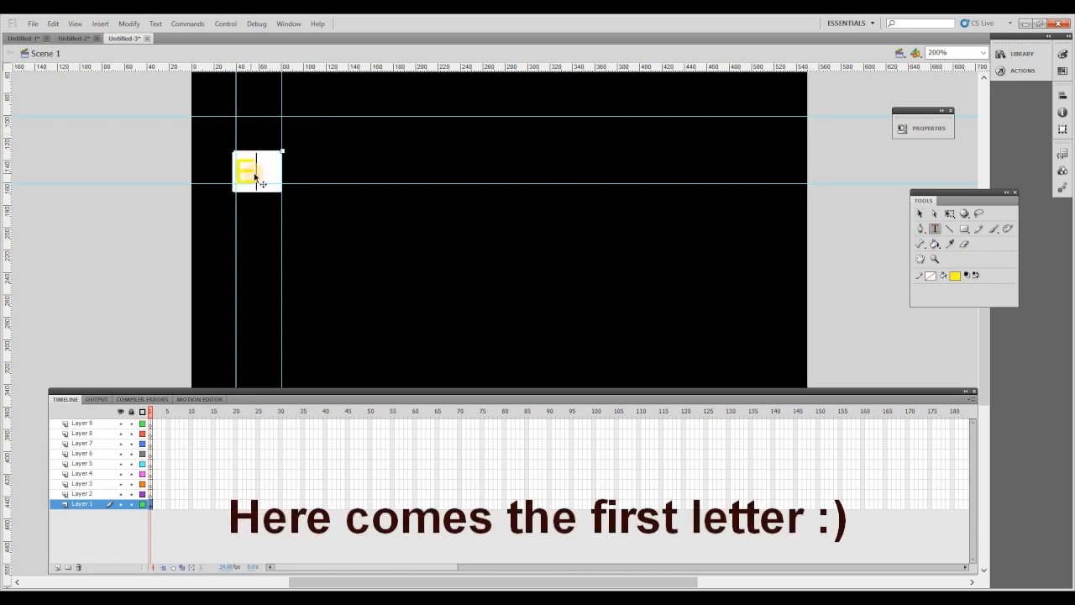
left_click(924, 126)
left_click(651, 271)
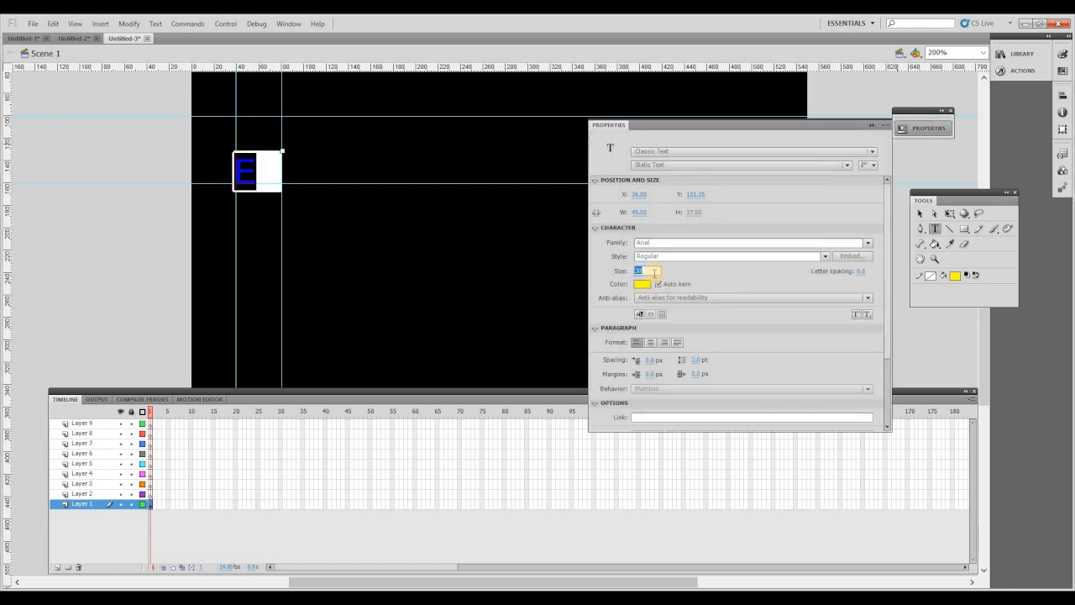
type("35")
left_click(743, 112)
left_click(869, 126)
- Align the E with the 40 px vertical and 160 px horizontal guides and narrow its text box to fit the letter
left_click(919, 214)
left_click_drag(251, 178, 254, 160)
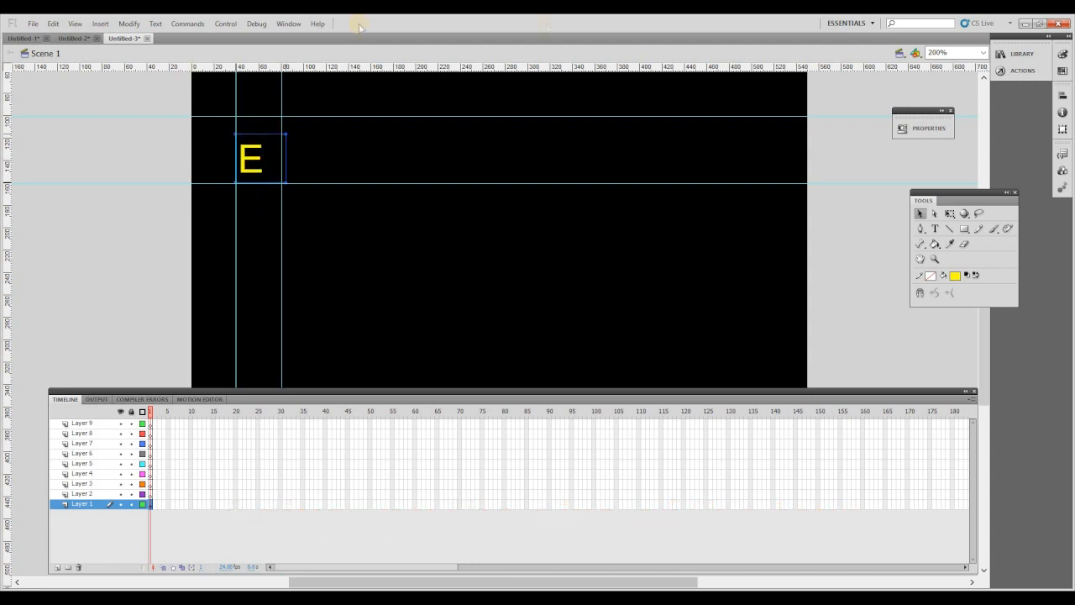
double_click(271, 183)
key("Escape")
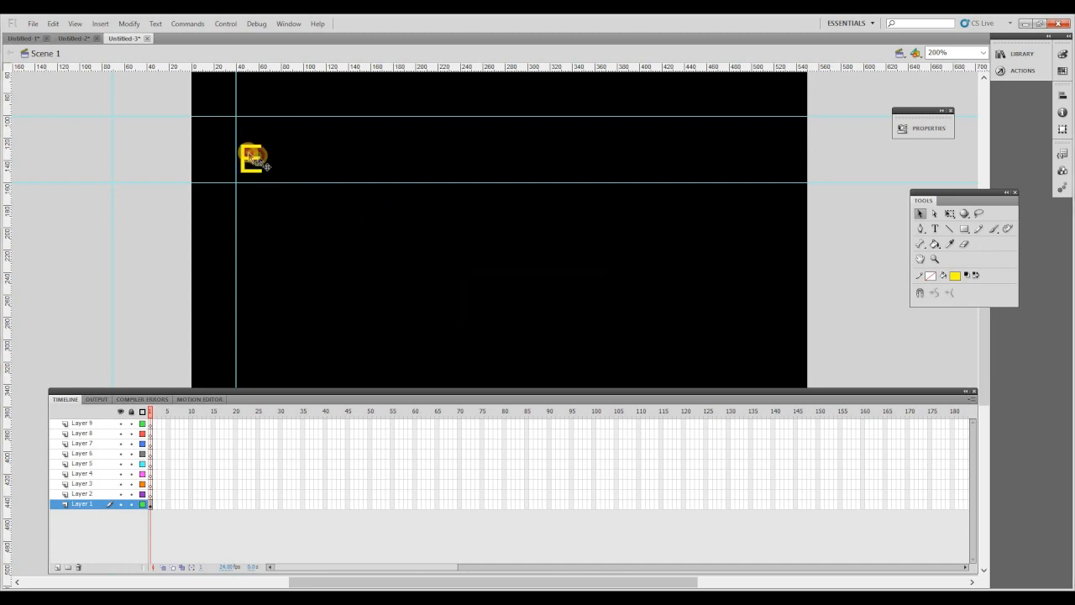
left_click(253, 159)
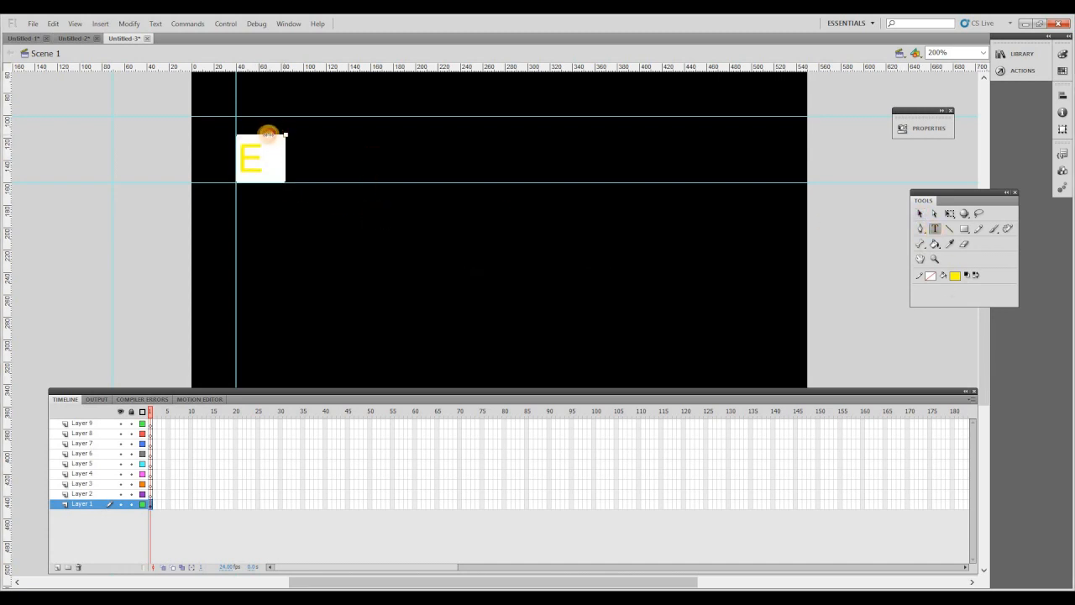
left_click(919, 213)
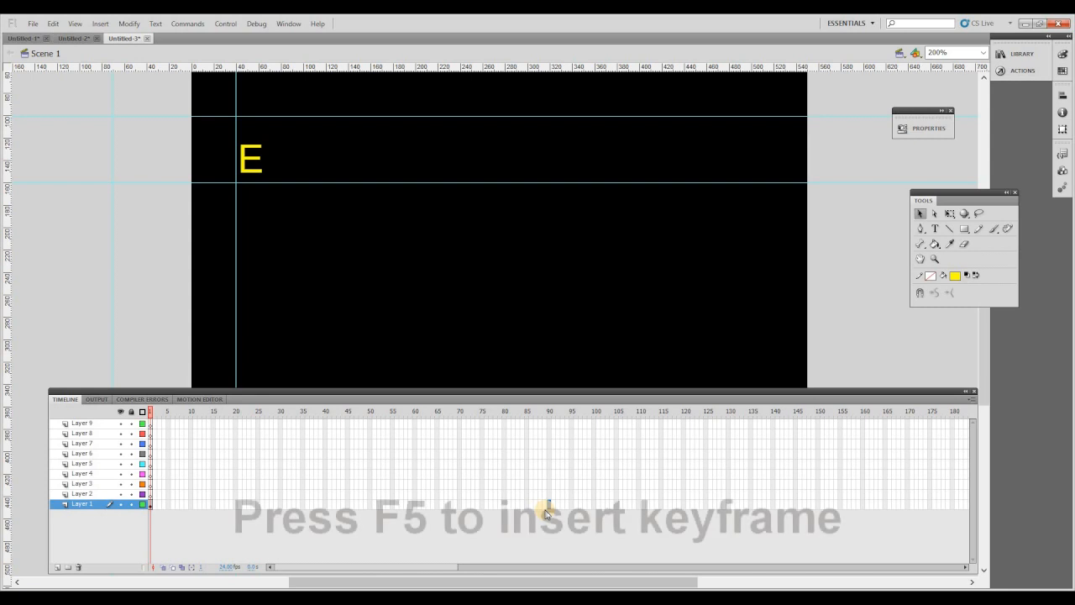
- Extend Layer 1 to frame 90 so the E stays on the stage
key("F5")
key("ctrl+z")
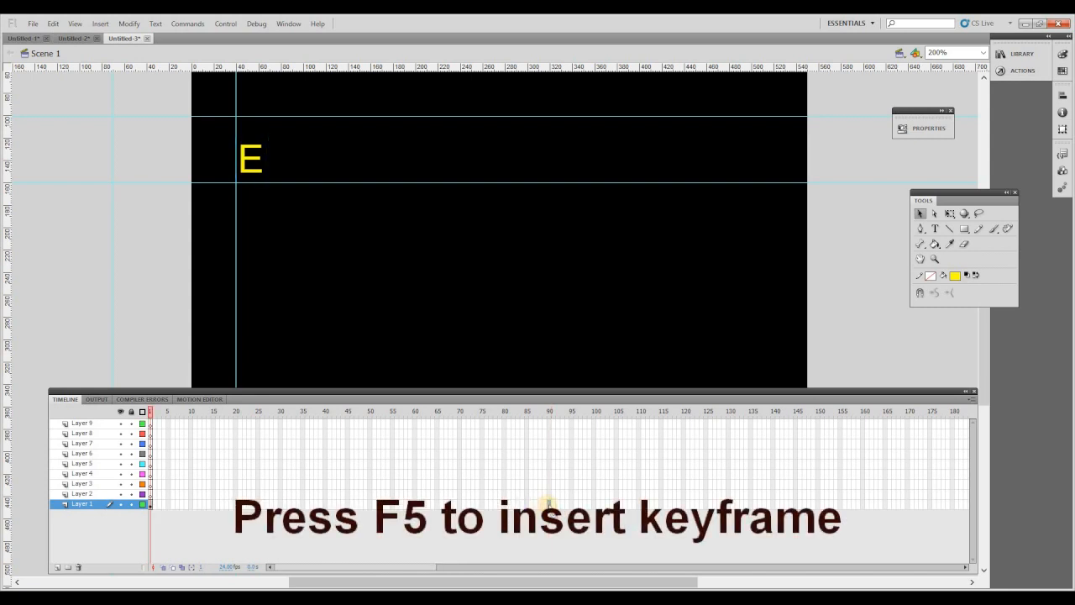
key("F5")
left_click(262, 168)
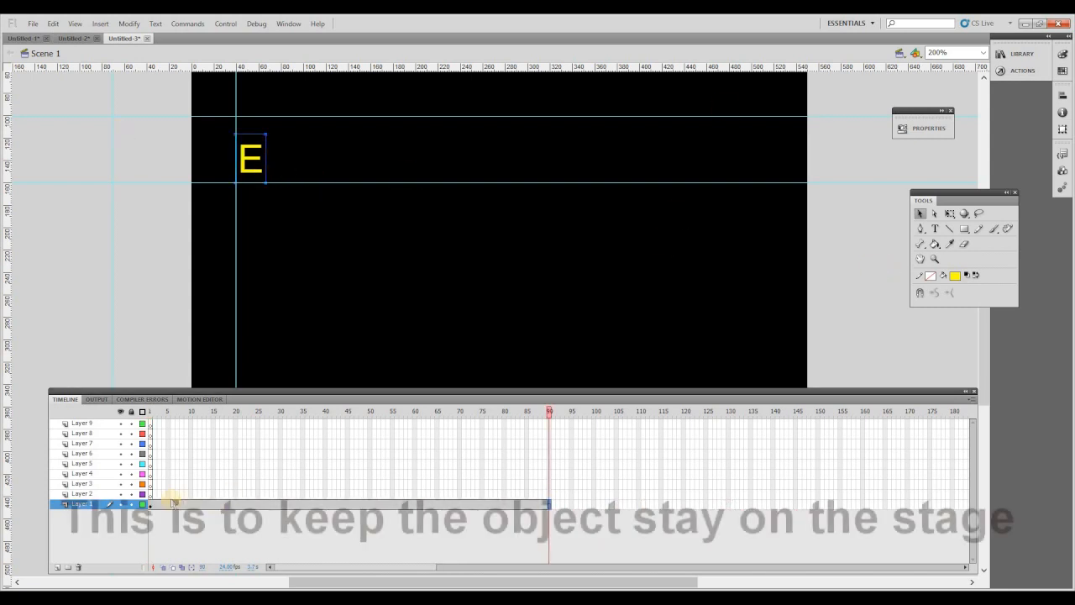
- Insert a blank keyframe at frame 10 of Layer 2 and add the text letter X beside the E
left_click(190, 494)
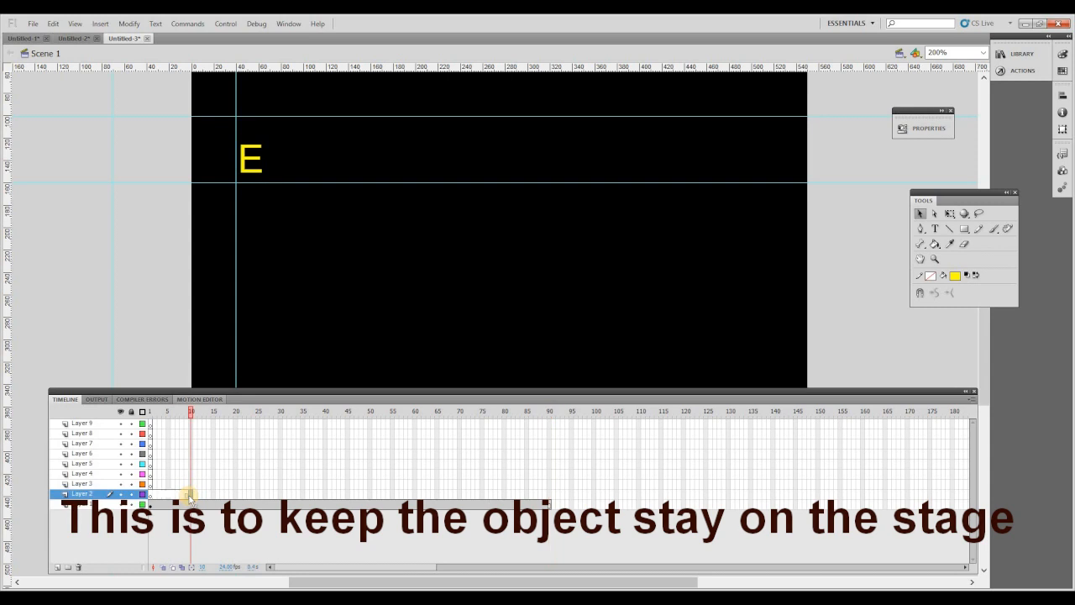
left_click(935, 229)
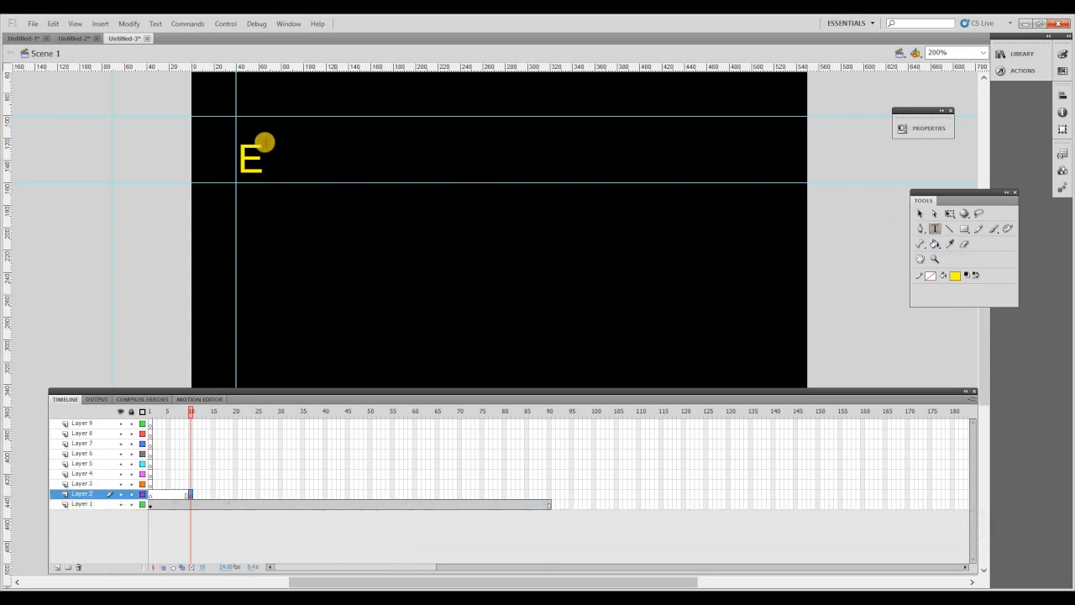
left_click(273, 146)
type("X")
left_click(920, 213)
- Nudge the X down and left until it lines up directly after the E, and extend Layer 2 to frame 90
key("Down")
key("Down")
key("Down")
key("Down")
key("Down")
key("Down")
key("Down")
key("Down")
key("Down")
key("Down")
key("Down")
key("Down")
key("Down")
key("Down")
key("Down")
key("Down")
key("Down")
key("Left")
key("Left")
key("Left")
key("Left")
key("Left")
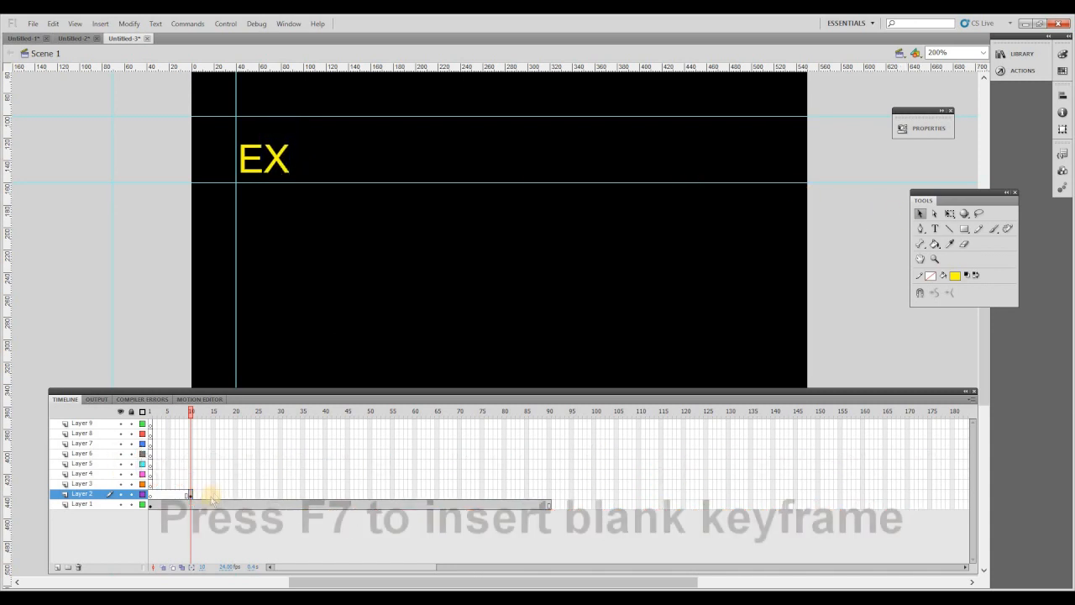
left_click(548, 496)
key("F5")
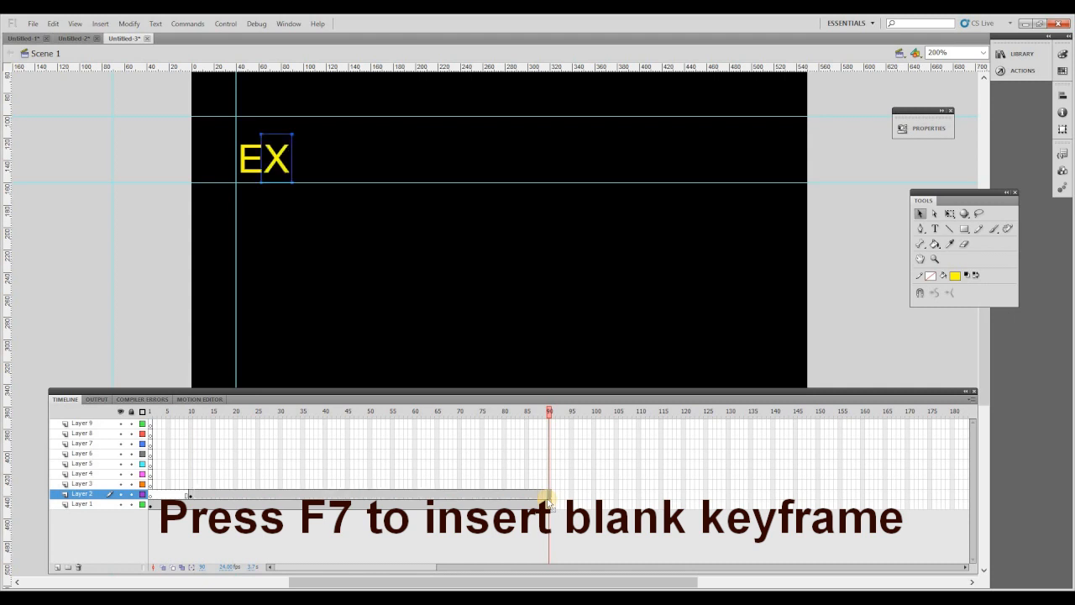
- Insert a blank keyframe at frame 20 of Layer 3 and place the text letter P directly after EX
left_click(235, 484)
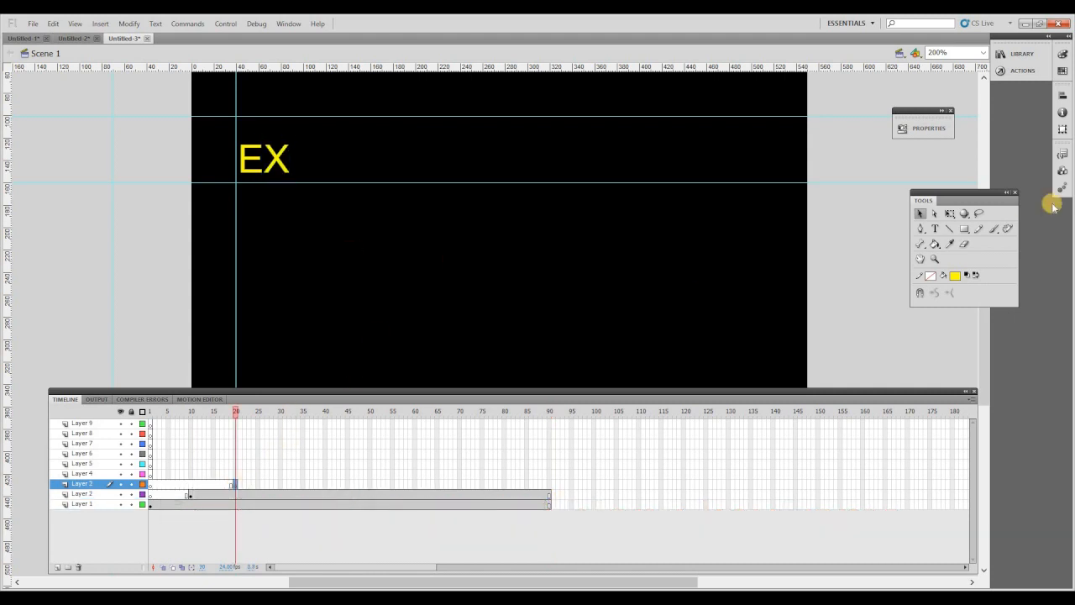
left_click(935, 229)
type("P")
key("Escape")
left_click_drag(316, 135, 309, 168)
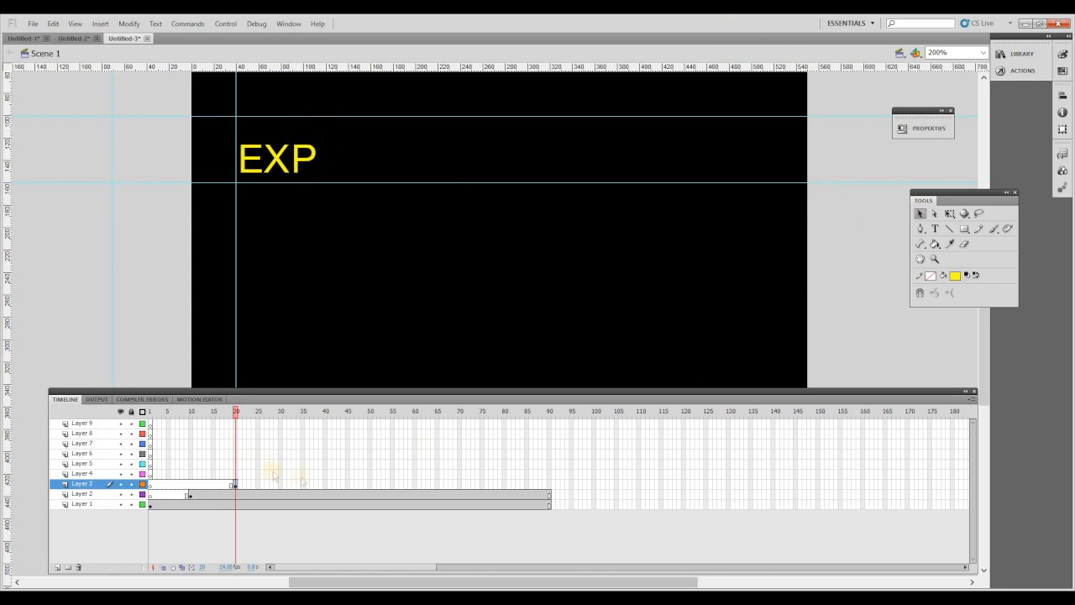
- Extend Layer 3 to frame 90, undoing the stray blank keyframe inserted there
left_click(546, 485)
key("F5")
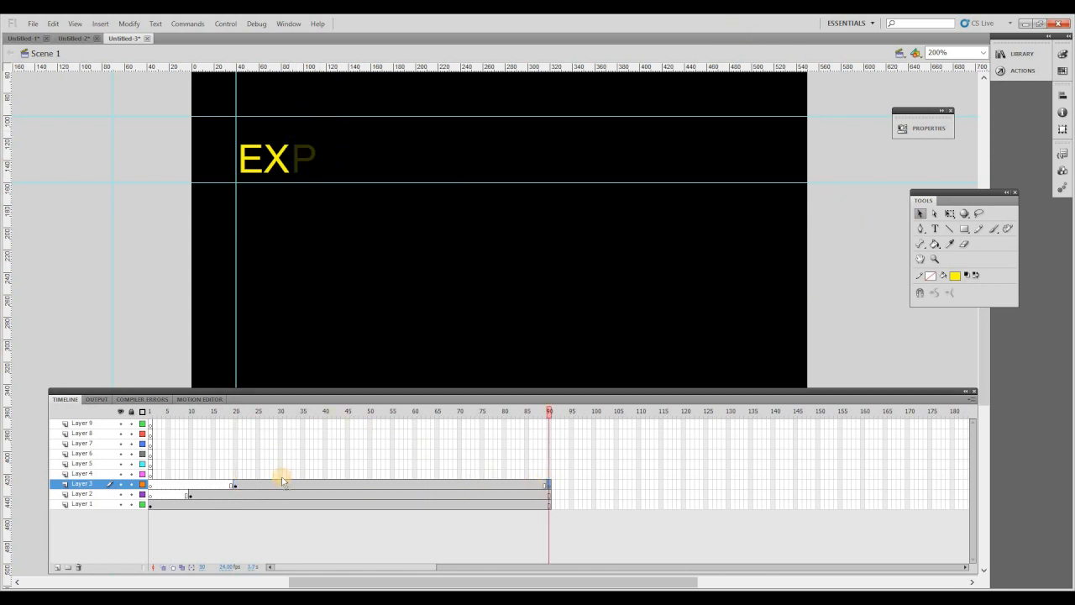
left_click(281, 475)
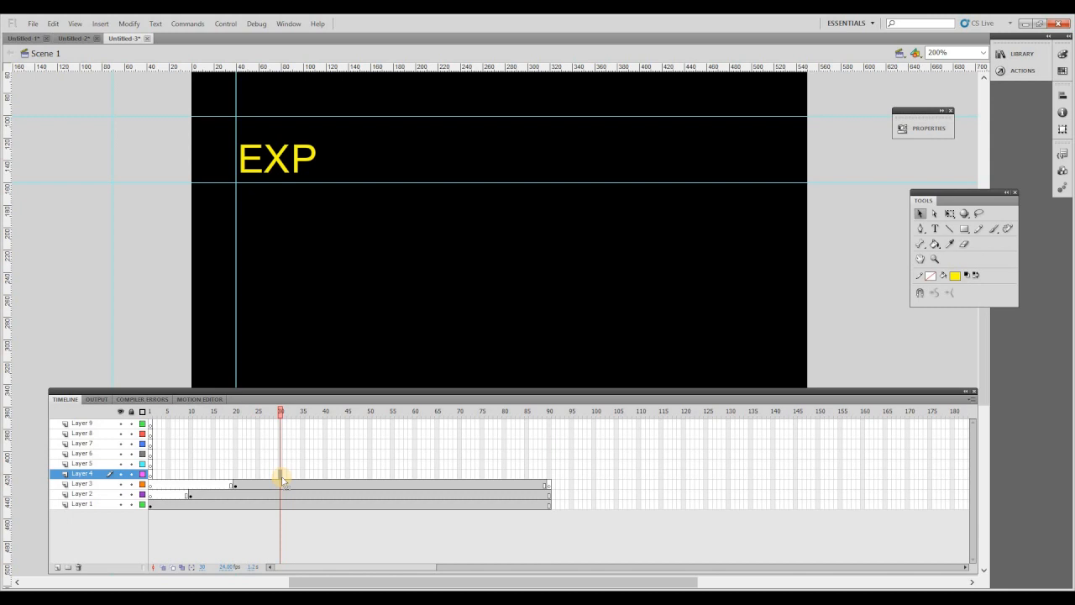
left_click(549, 485)
key("ctrl+z")
key("ctrl+z")
key("ctrl+z")
key("ctrl+z")
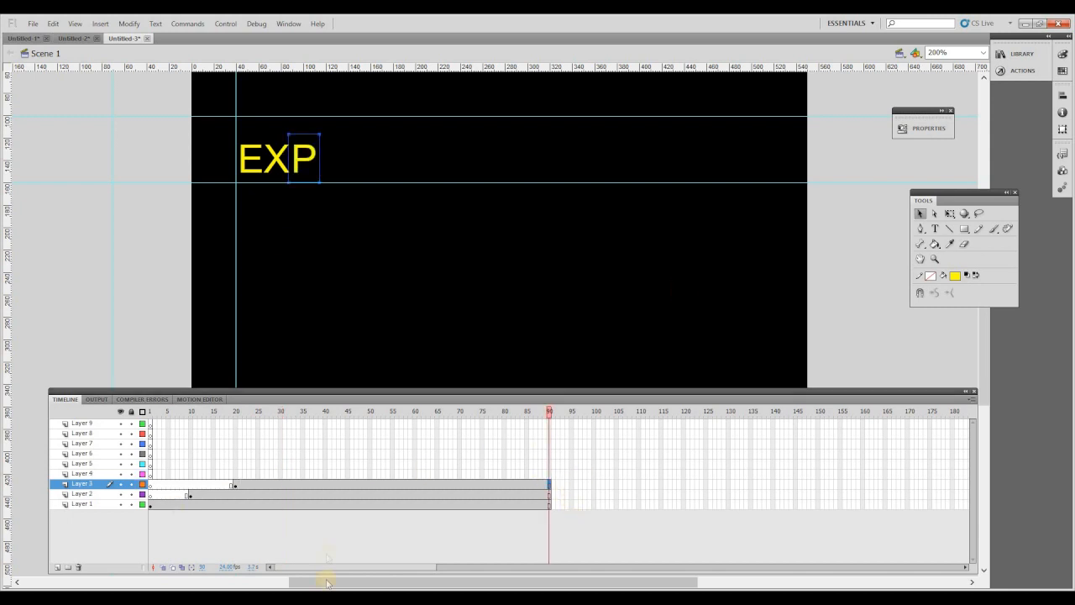
- Place the text letter L after EXP on a blank keyframe at frame 30 of Layer 4, and extend the layer to frame 90
left_click(280, 475)
left_click(933, 229)
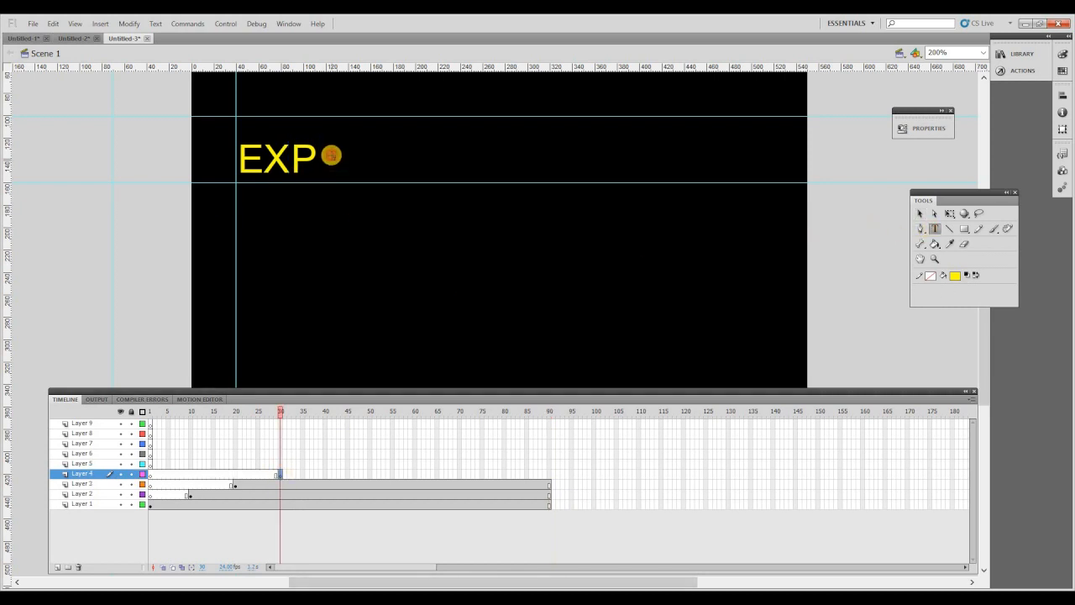
left_click(331, 155)
type("L")
left_click(920, 214)
left_click_drag(342, 152, 328, 169)
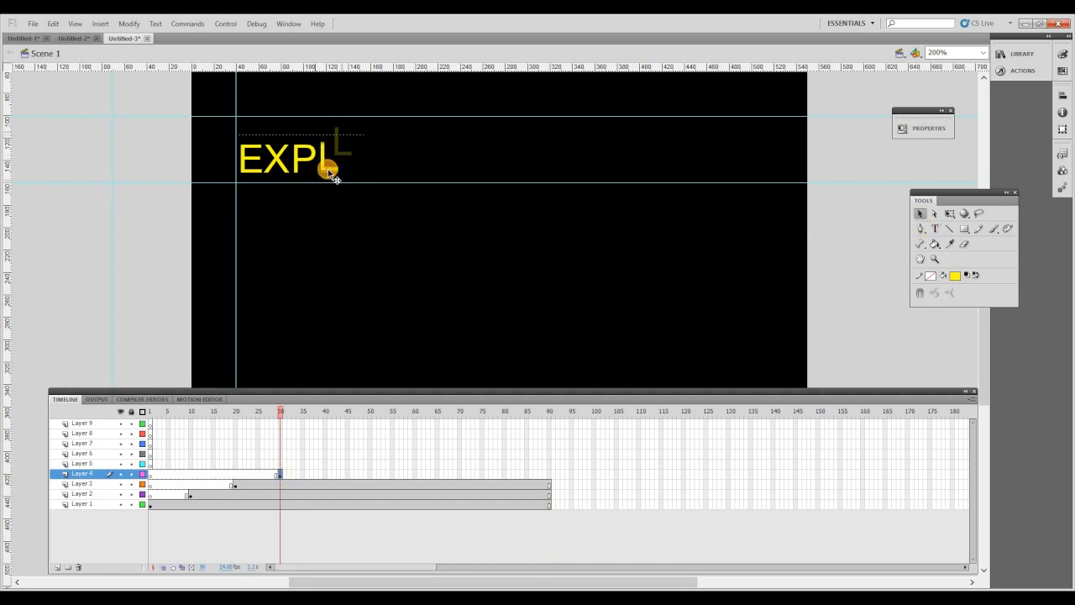
left_click(549, 475)
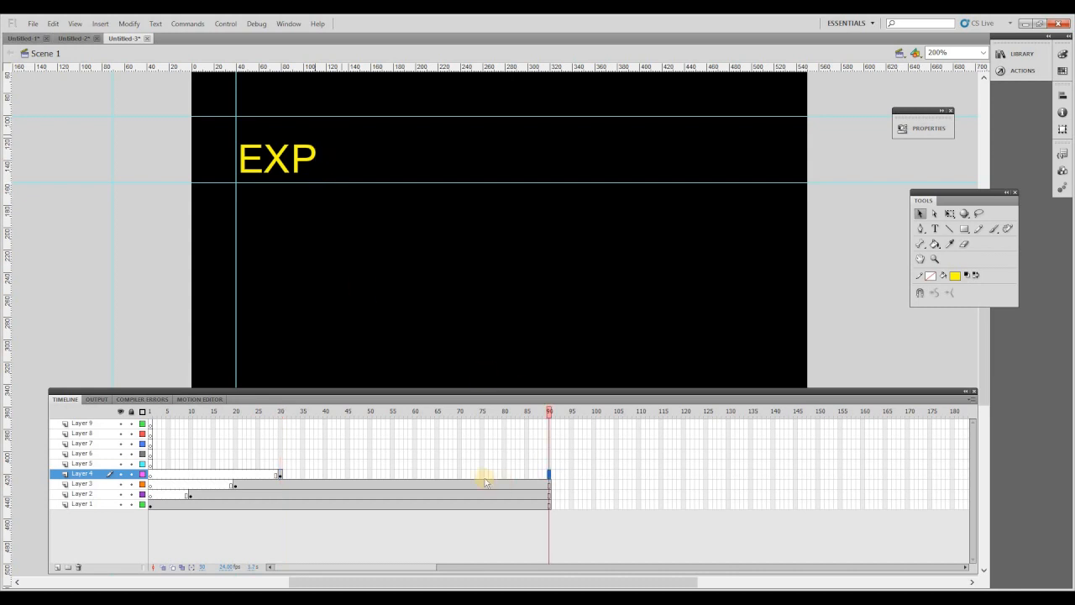
key("F5")
- Insert a blank keyframe at frame 40 of Layer 5 and place the text letter o directly after EXPL
left_click(325, 464)
key("F7")
left_click(934, 229)
left_click(367, 148)
type("O")
left_click(918, 217)
left_click_drag(382, 147, 355, 167)
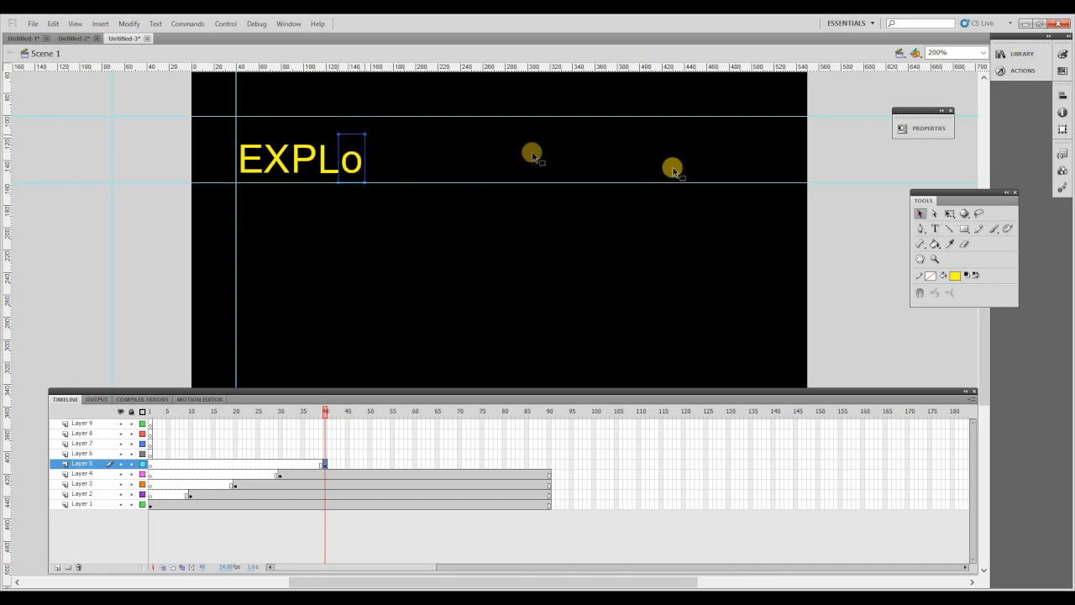
- Replace the lowercase o on Layer 5 with an uppercase O
left_click(360, 163)
key("BackSpace")
type("O")
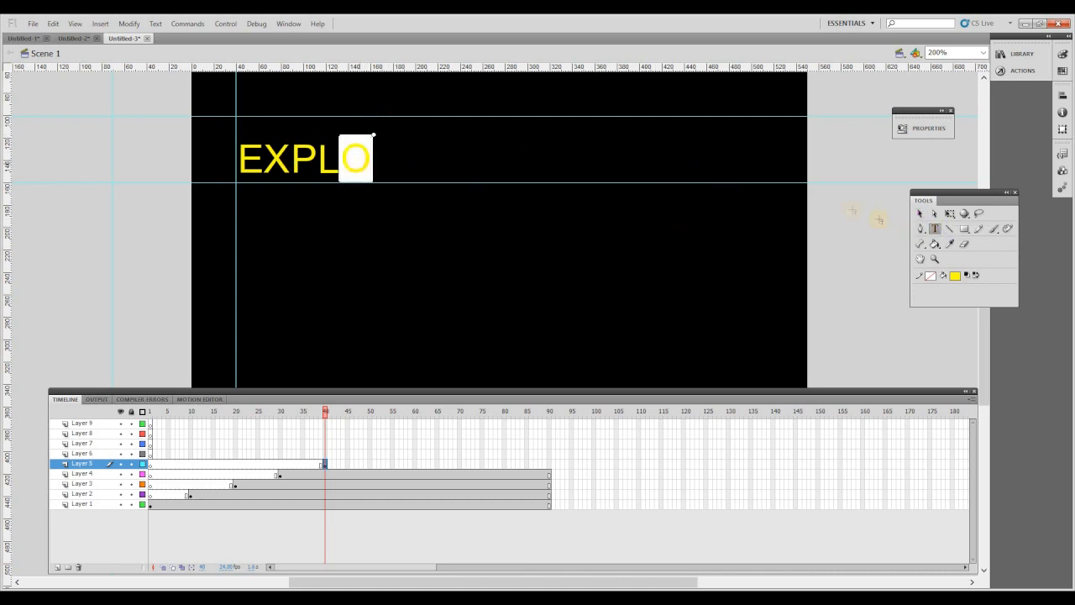
left_click(920, 213)
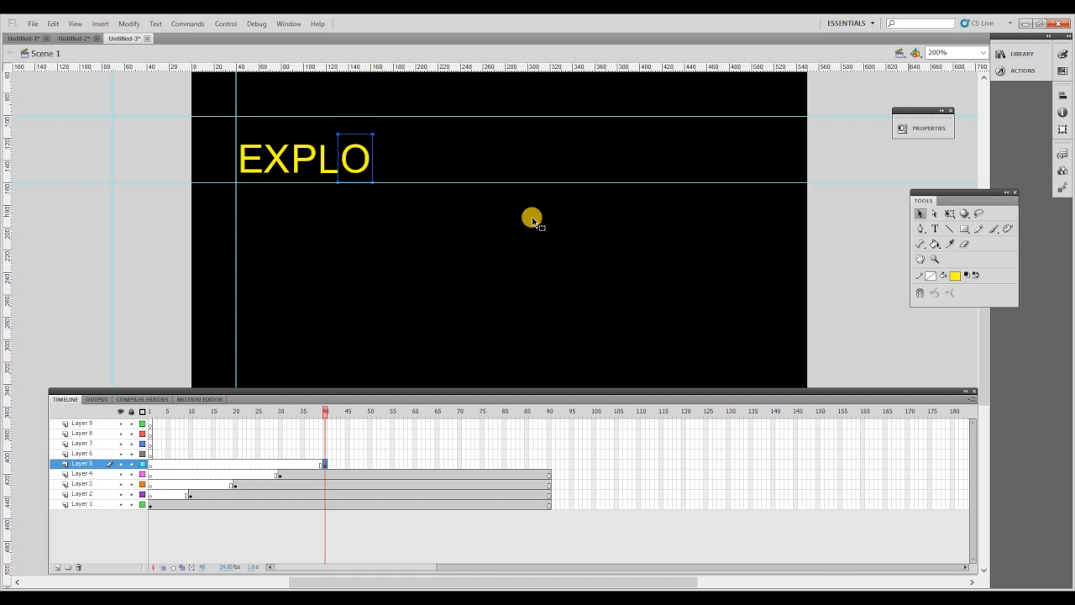
- Delete the misplaced letter R from frame 40 of Layer 5
left_click(934, 229)
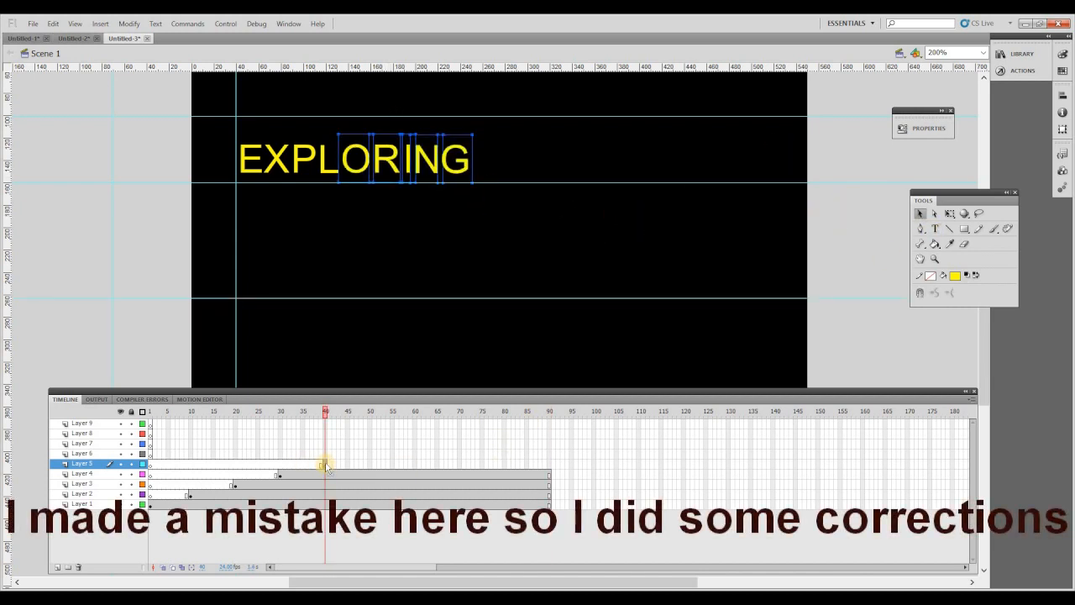
left_click(386, 162)
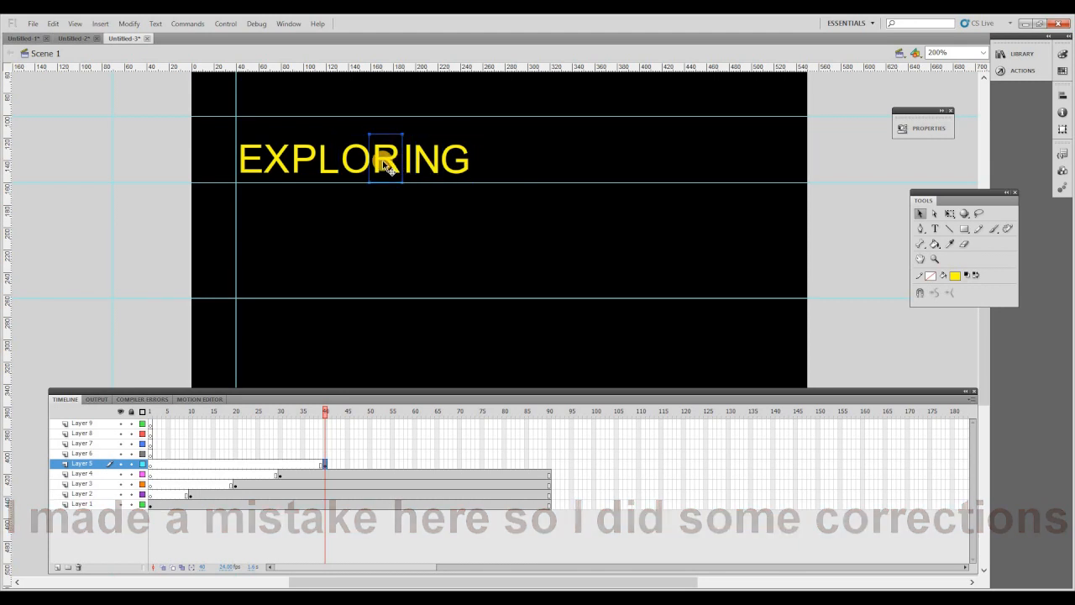
key("Delete")
- Insert a blank keyframe at frame 50 of Layer 6 and paste the letter R directly after EXPLO
left_click(371, 454)
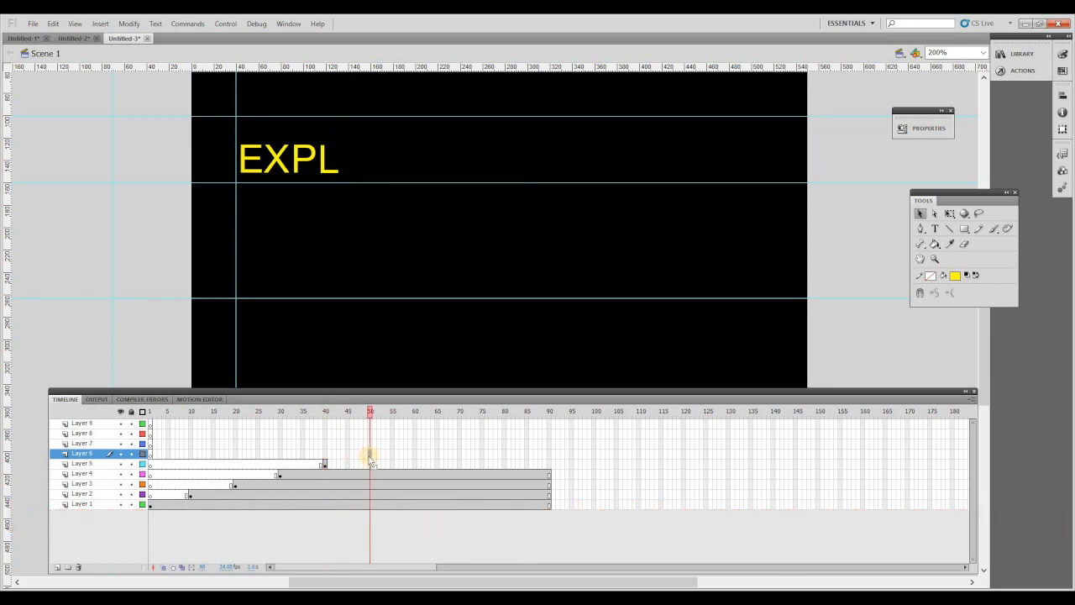
key("F5")
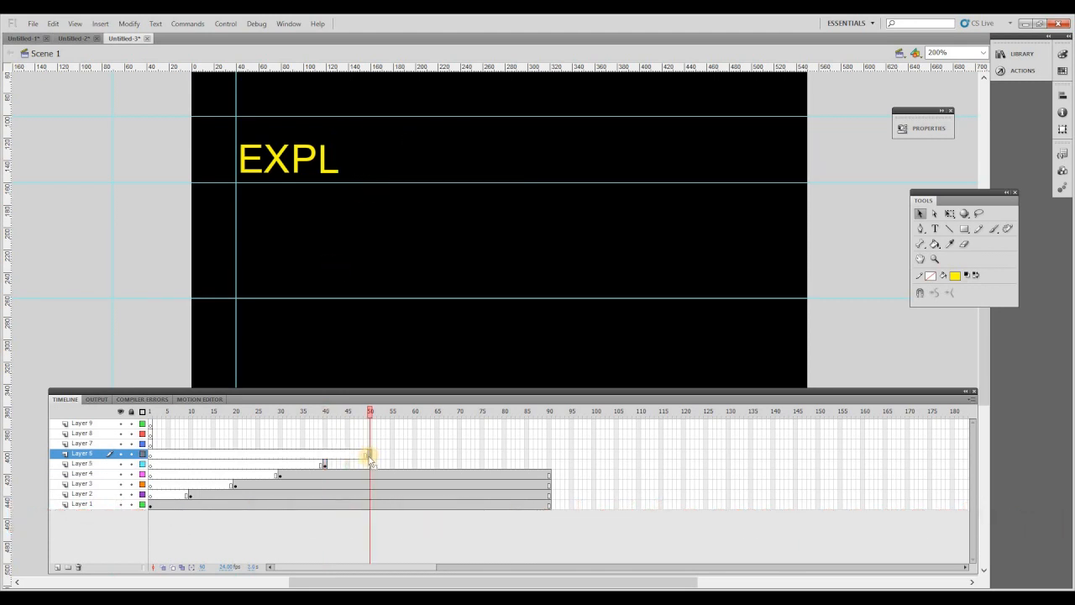
key("ctrl+v")
left_click_drag(492, 323, 380, 164)
- Move the letter I from frame 40 of Layer 5 to a new keyframe at frame 60 of Layer 7
left_click(324, 465)
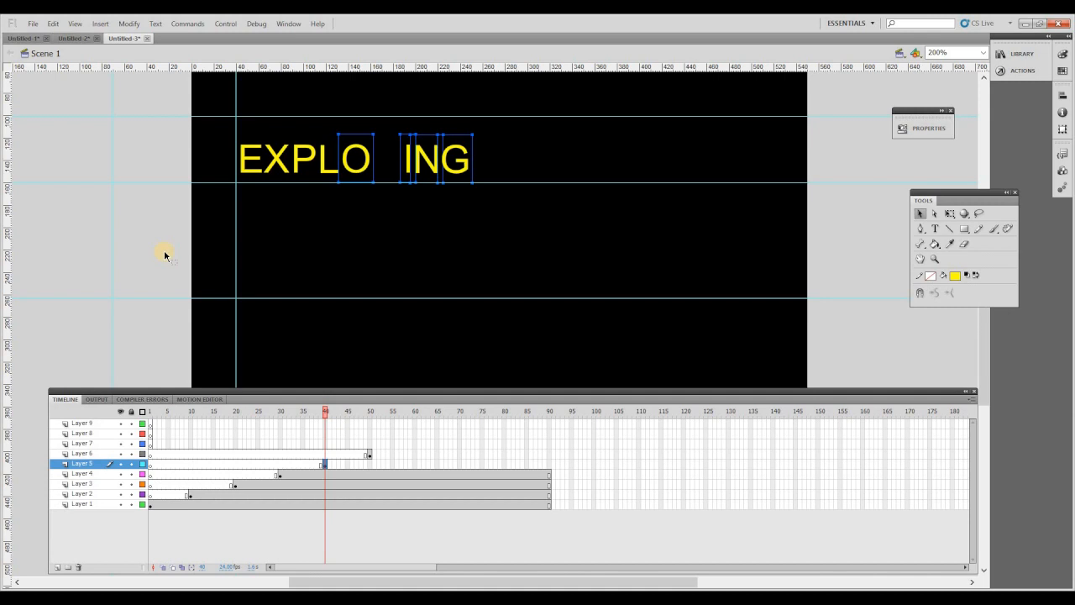
left_click(416, 174)
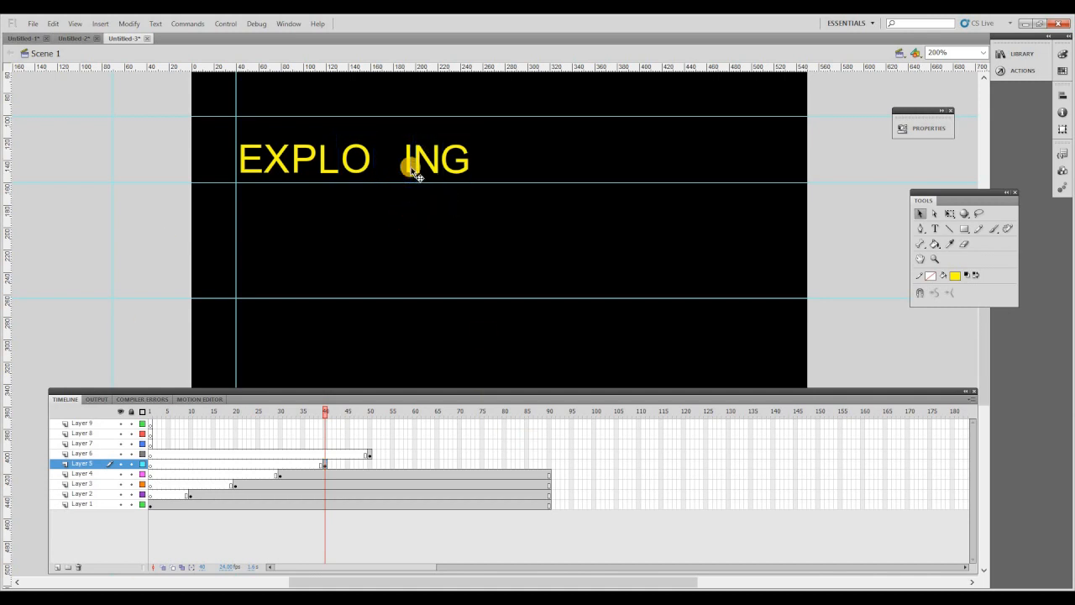
left_click(414, 444)
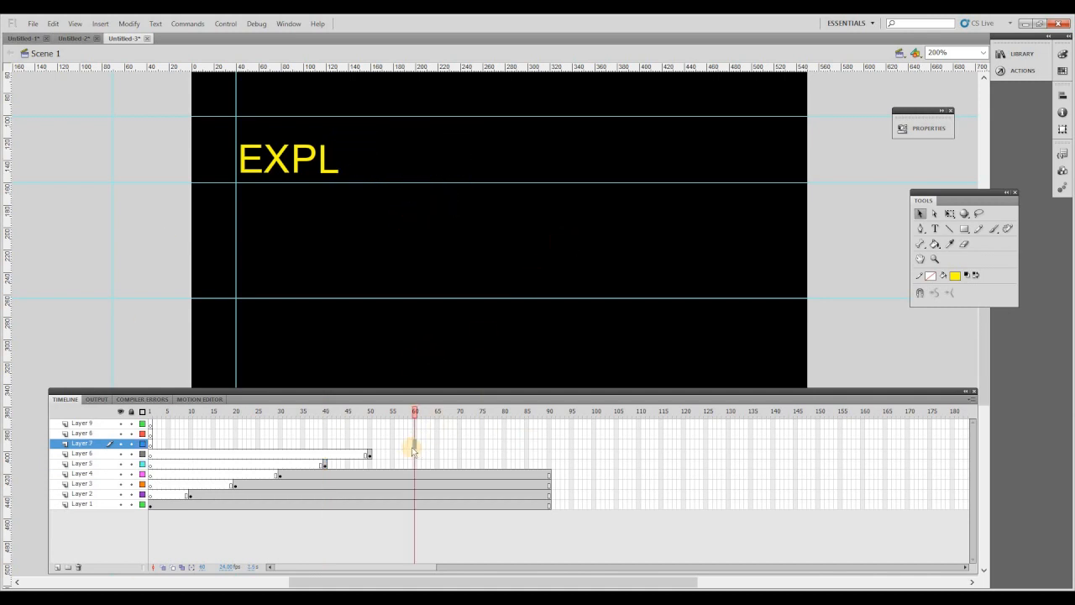
key("F6")
key("ctrl+v")
left_click_drag(497, 321, 464, 167)
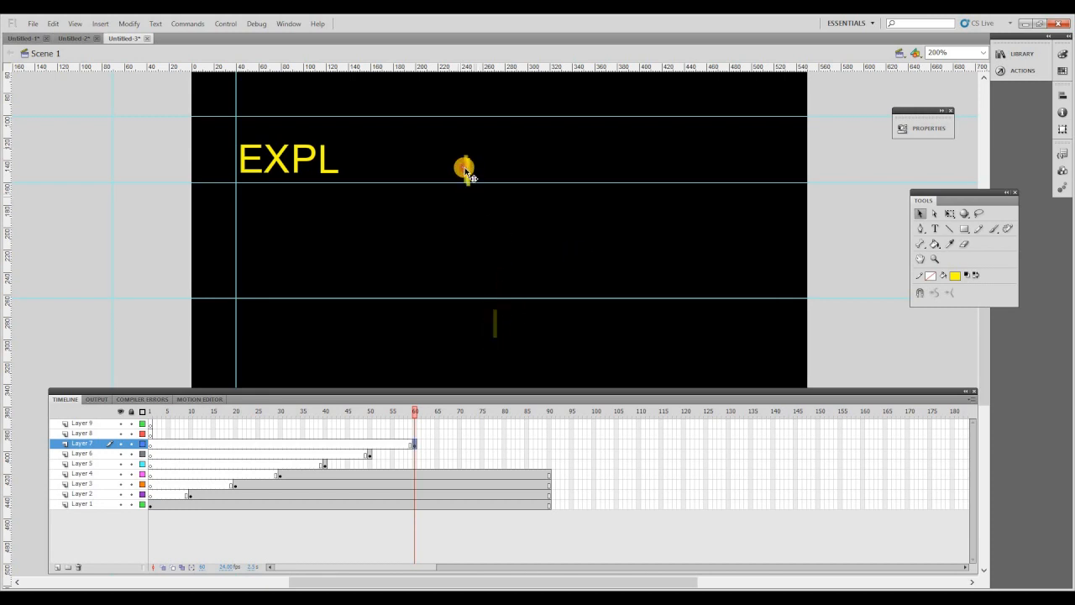
- Extend Layers 5 and 6 to frame 90 and align the letter R with the rest of the word
left_click(323, 463)
left_click(549, 463)
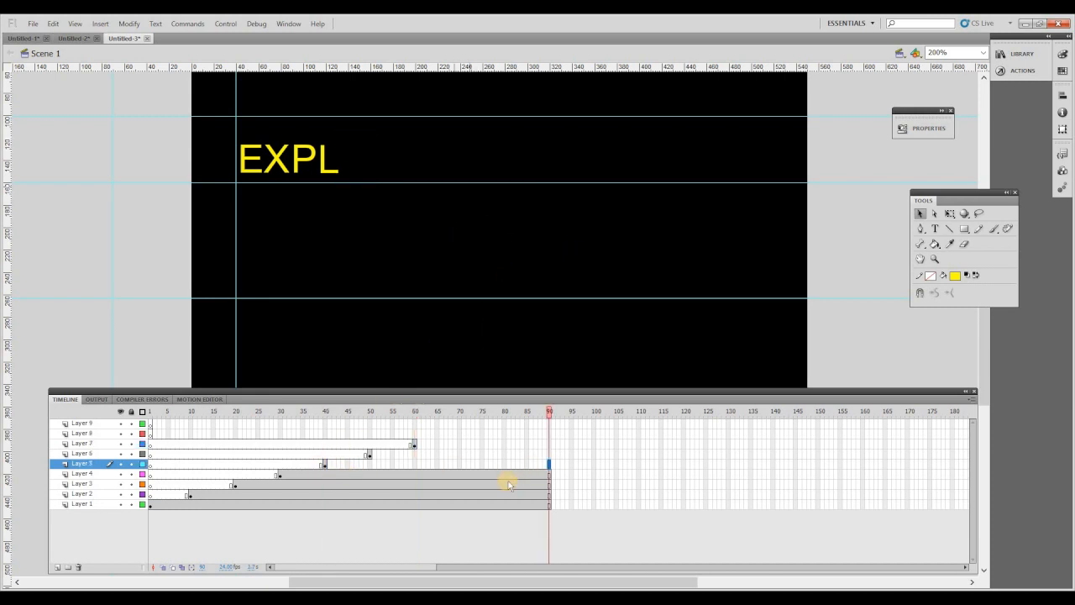
key("F5")
left_click(549, 454)
key("F5")
left_click(391, 176)
key("Right")
key("Right")
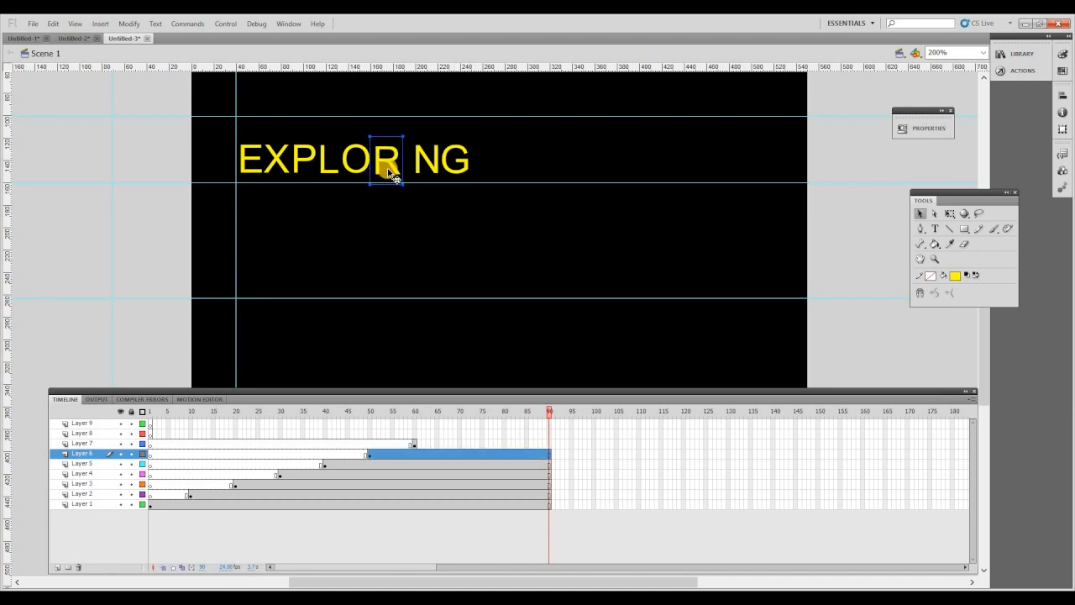
- Extend Layer 7 to frame 90 and position its letter I between R and N on the same baseline
left_click(548, 444)
key("F5")
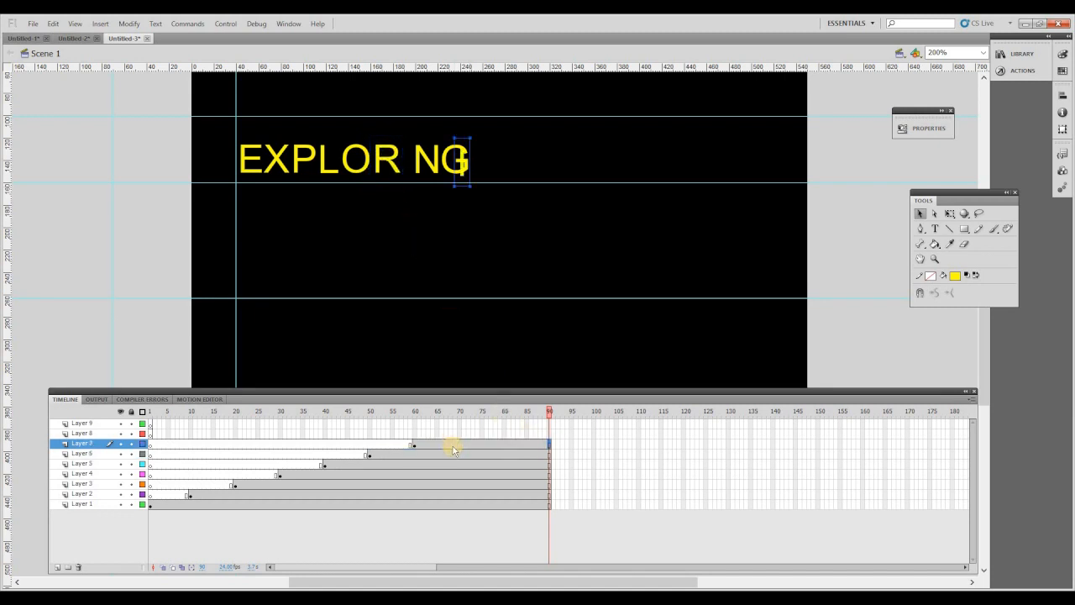
key("shift+Left")
key("shift+Left")
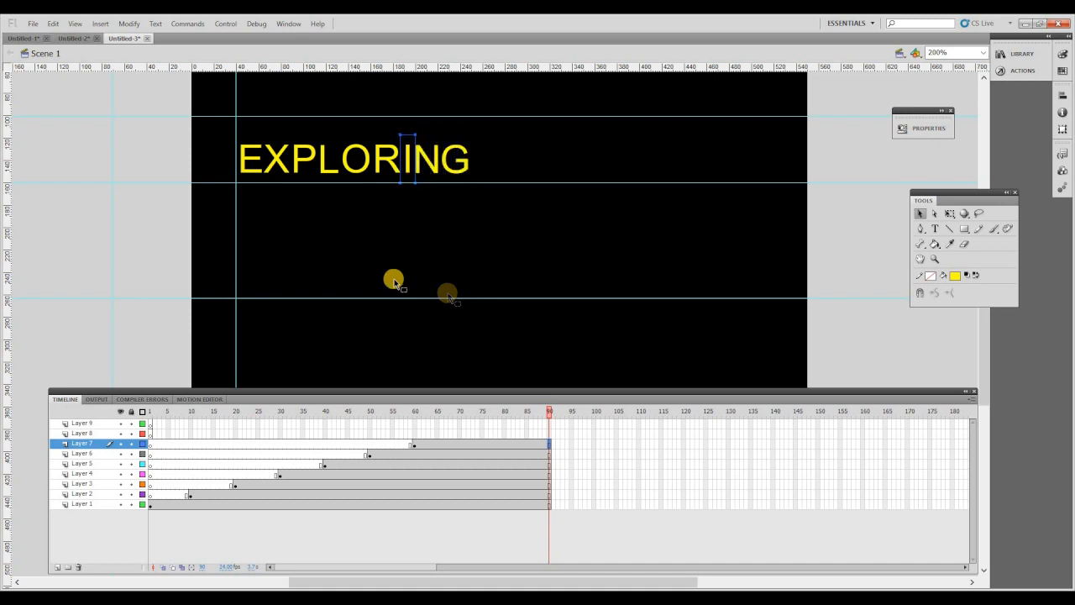
- Move the letter N from Layer 5 to a blank keyframe at frame 70 of Layer 8, in its place in the word, and extend the layer to frame 90
left_click(325, 464)
left_click(428, 159)
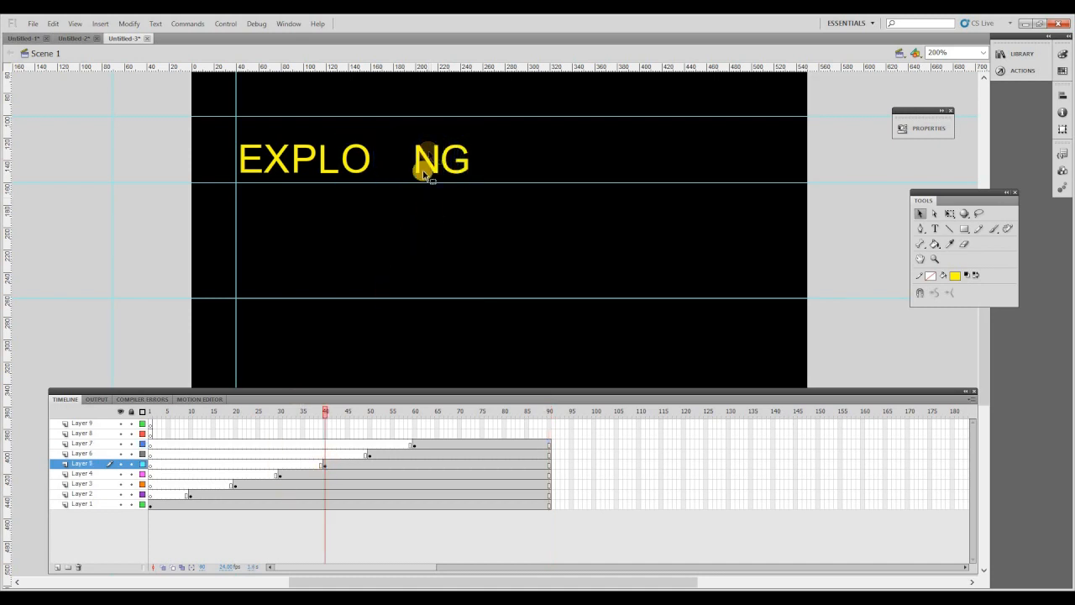
left_click(420, 166)
key("Delete")
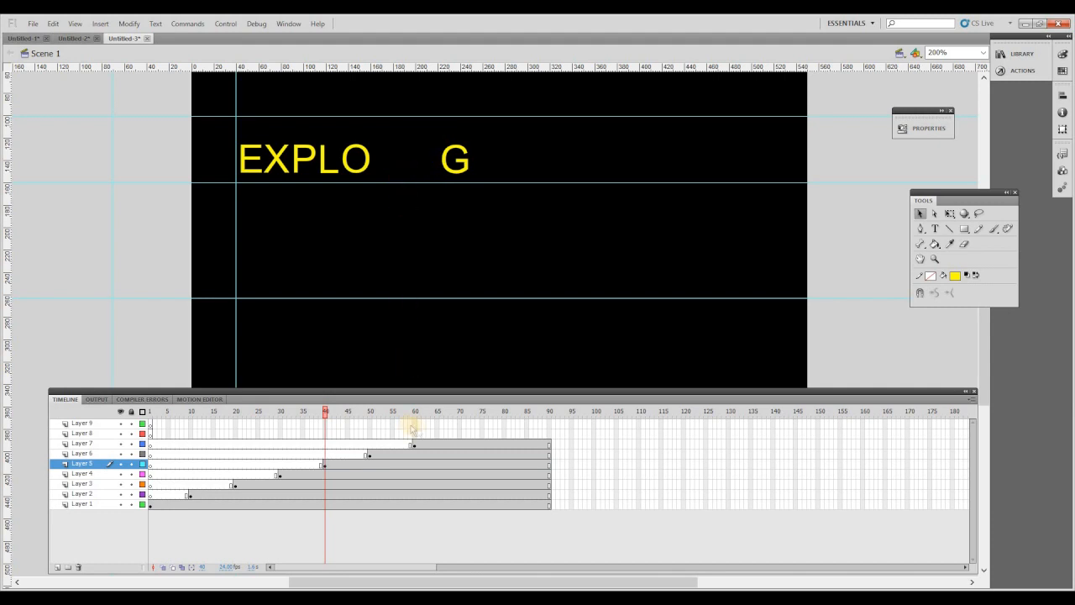
left_click(459, 433)
key("F7")
key("ctrl+v")
left_click_drag(504, 327, 430, 168)
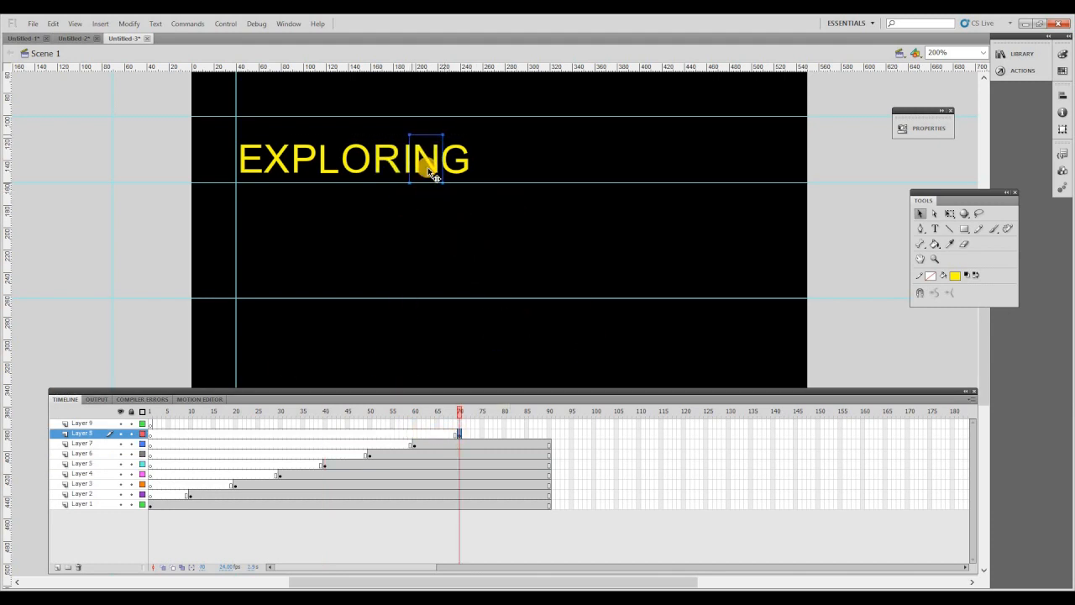
left_click(547, 433)
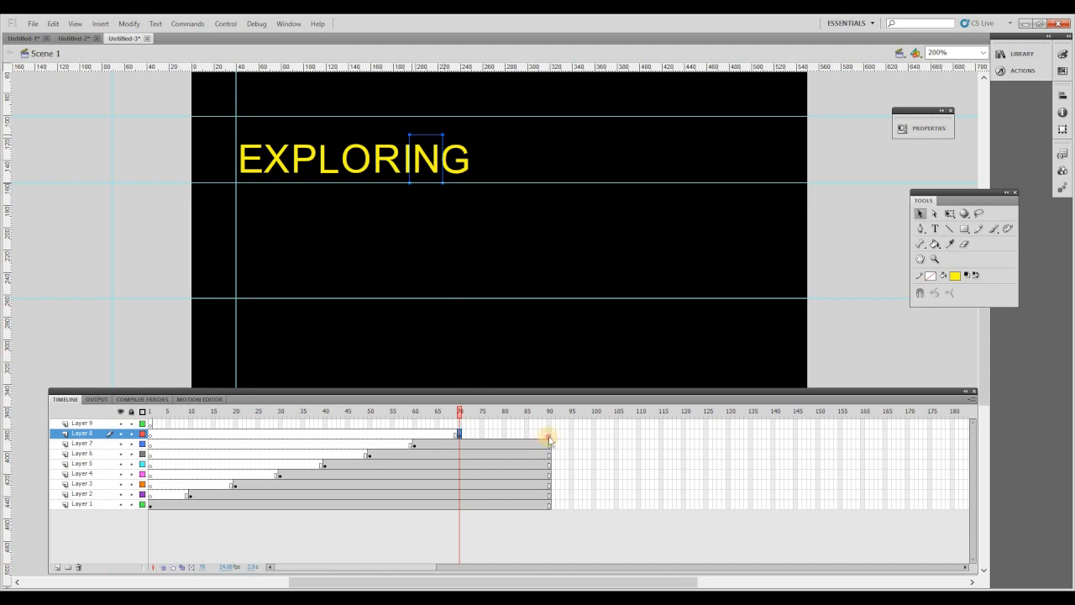
- Move the letter G from Layer 5 to a blank keyframe at frame 80 of Layer 9, ending the word, and extend the layer to frame 90
left_click(505, 425)
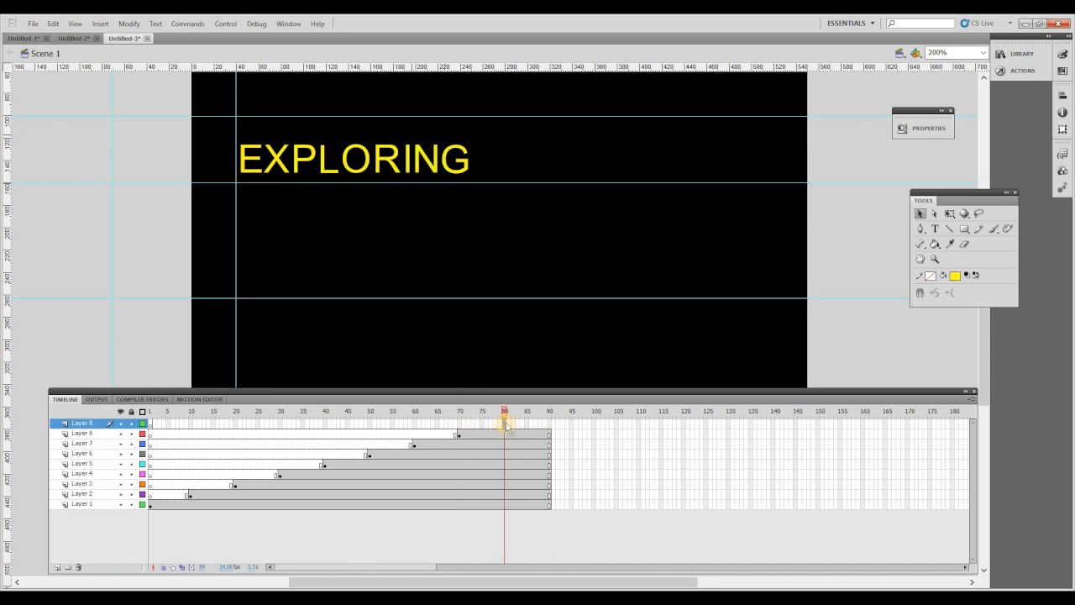
left_click(370, 458)
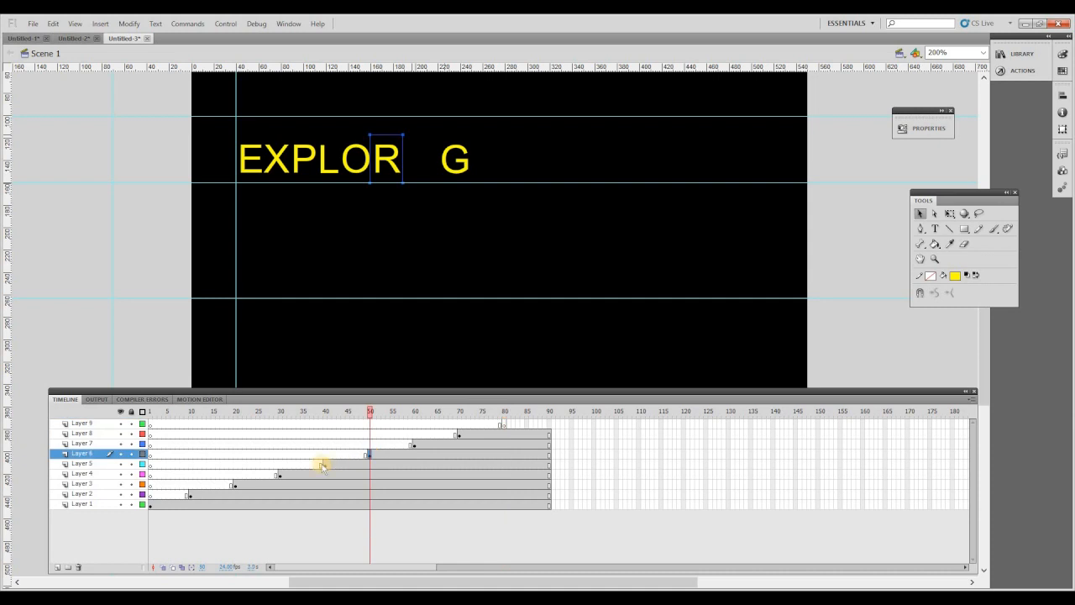
left_click(323, 463)
left_click(451, 172)
key("Delete")
left_click(505, 424)
key("ctrl+v")
left_click_drag(502, 332, 462, 166)
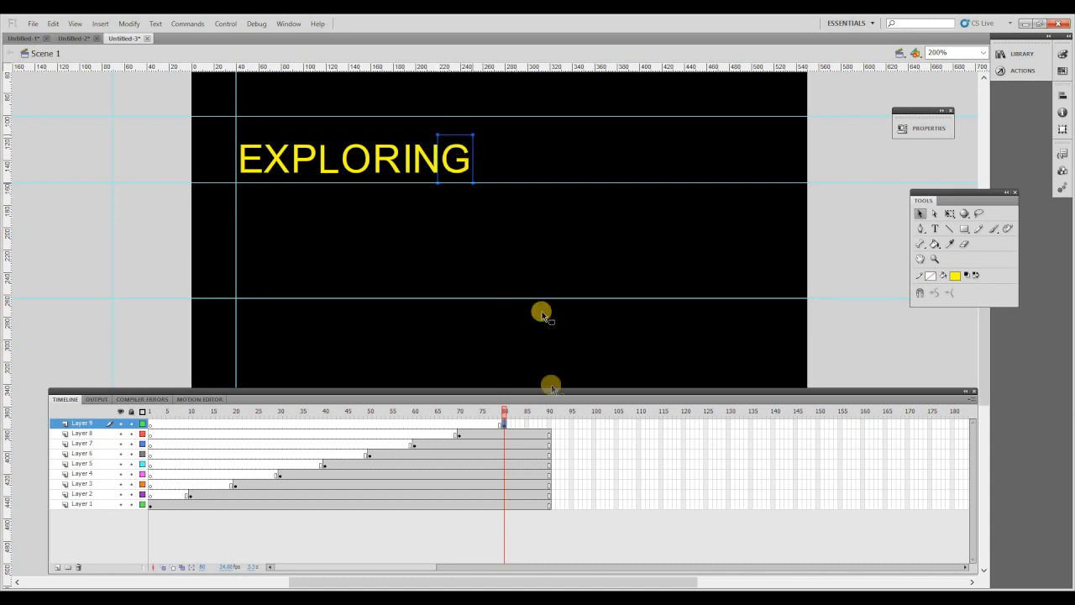
left_click(549, 424)
key("F5")
- Insert two new layers above Layer 9
right_click(89, 422)
left_click(122, 235)
right_click(84, 423)
left_click(113, 234)
- Insert a blank keyframe at frame 90 of Layer 10 and add the text letter M below EXPLORING
left_click(549, 433)
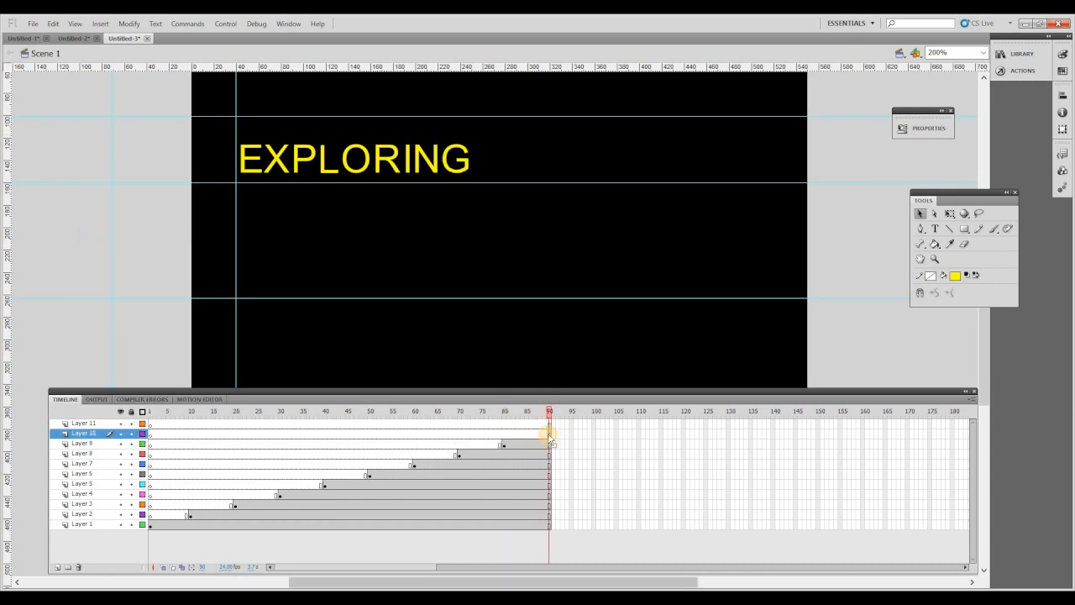
key("t")
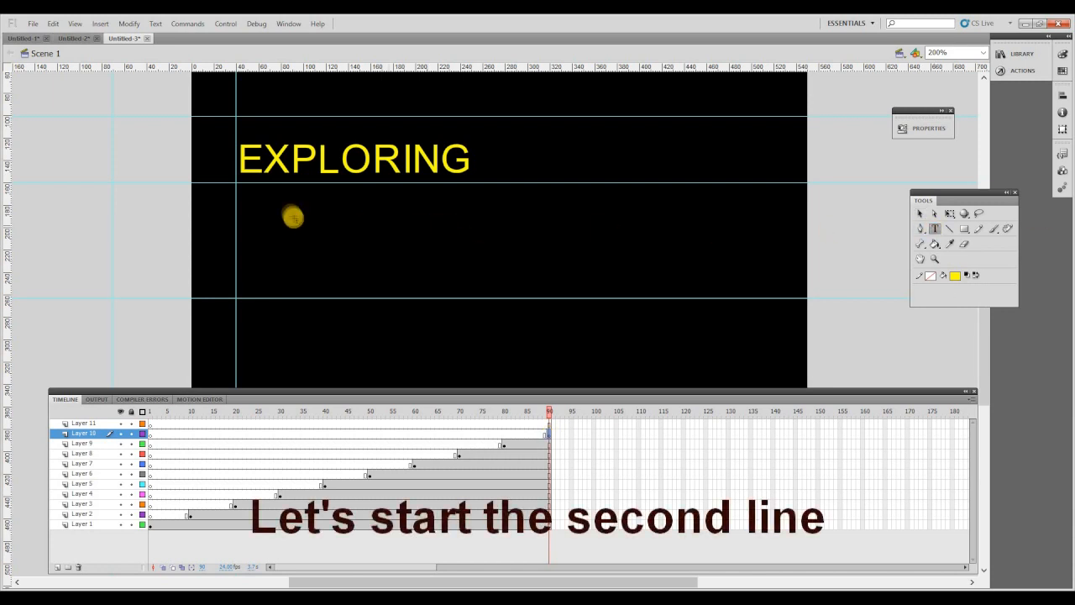
left_click(252, 218)
type("m")
key("BackSpace")
type("M")
- Try the fonts Blackoak Std, Times New Roman and Trajan Pro on the letter M
key("ctrl+a")
left_click(919, 128)
left_click(867, 242)
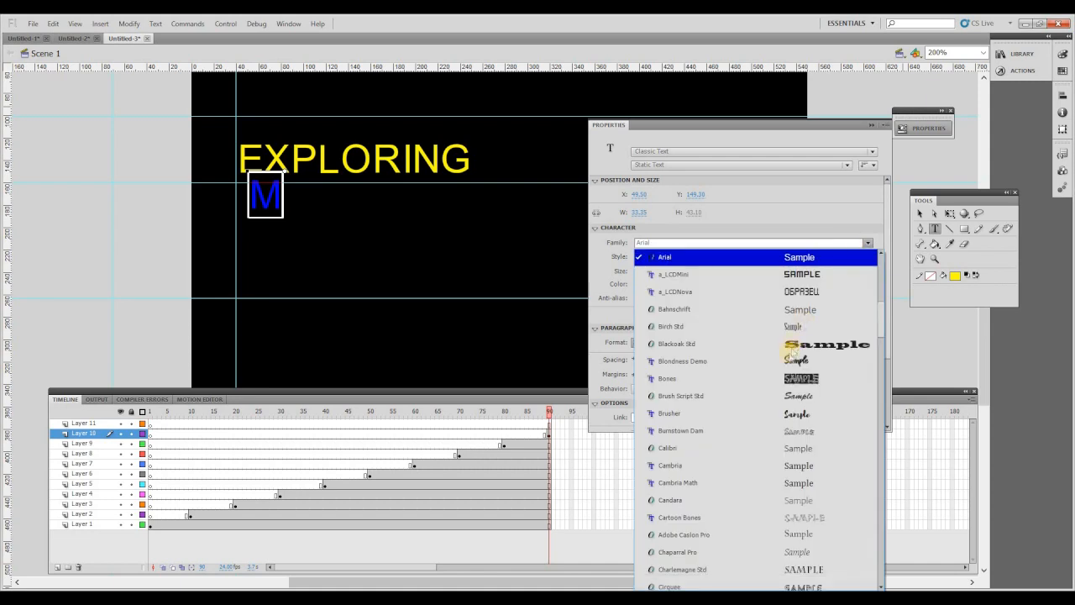
left_click(680, 327)
left_click(867, 242)
scroll(796, 401, "down", 10)
scroll(796, 401, "down", 8)
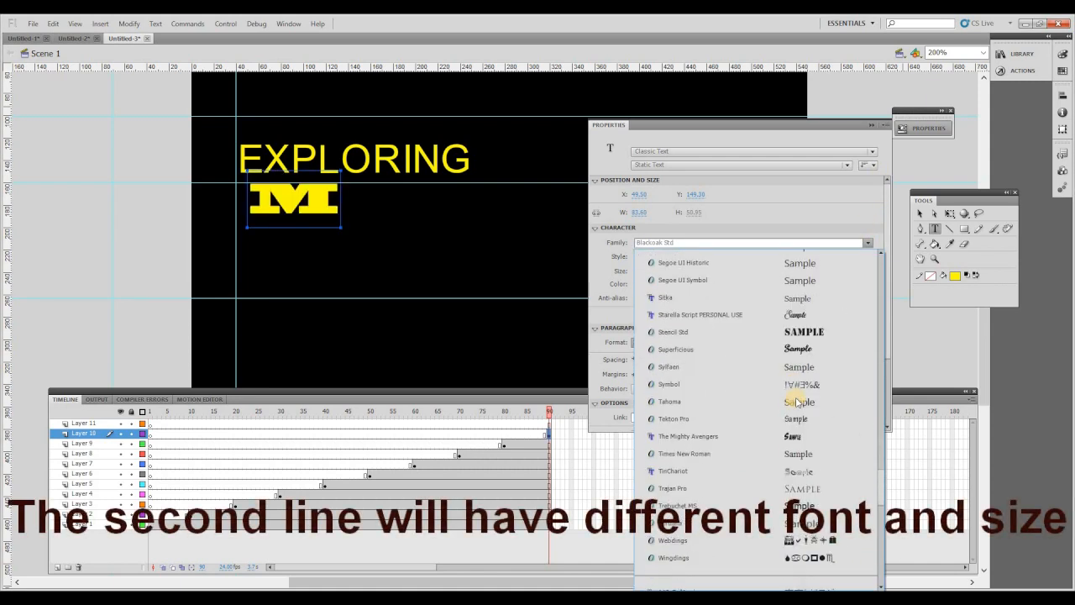
scroll(796, 402, "down", 5)
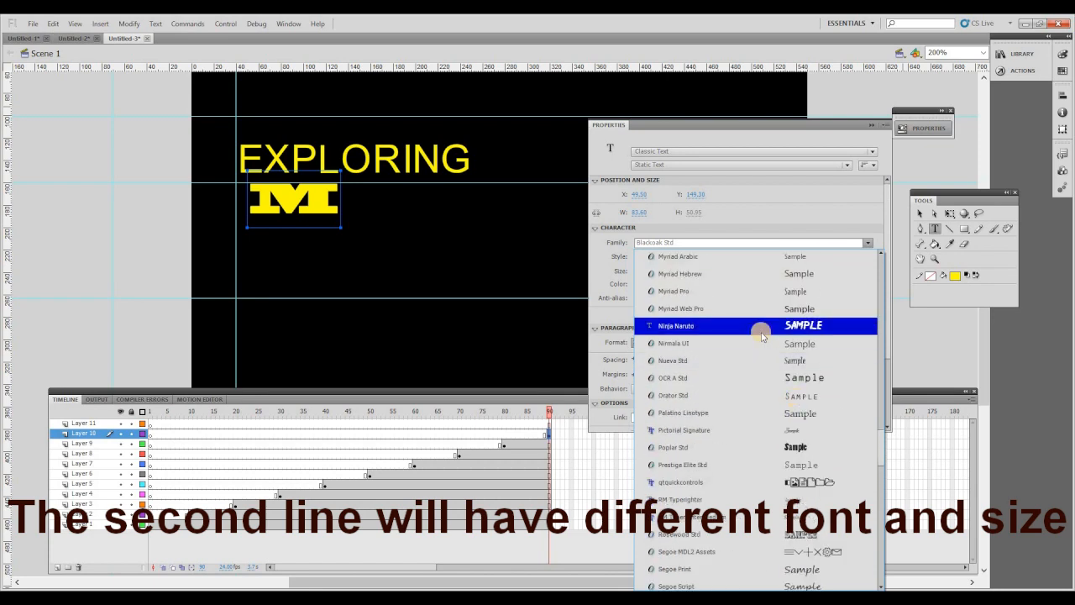
left_click(752, 420)
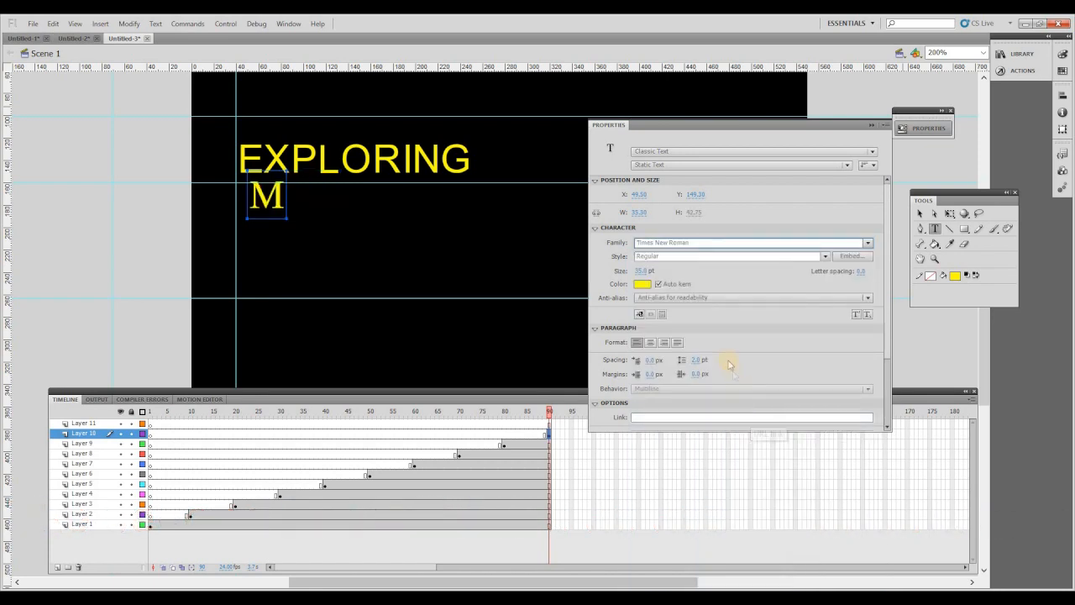
left_click(868, 242)
left_click(802, 293)
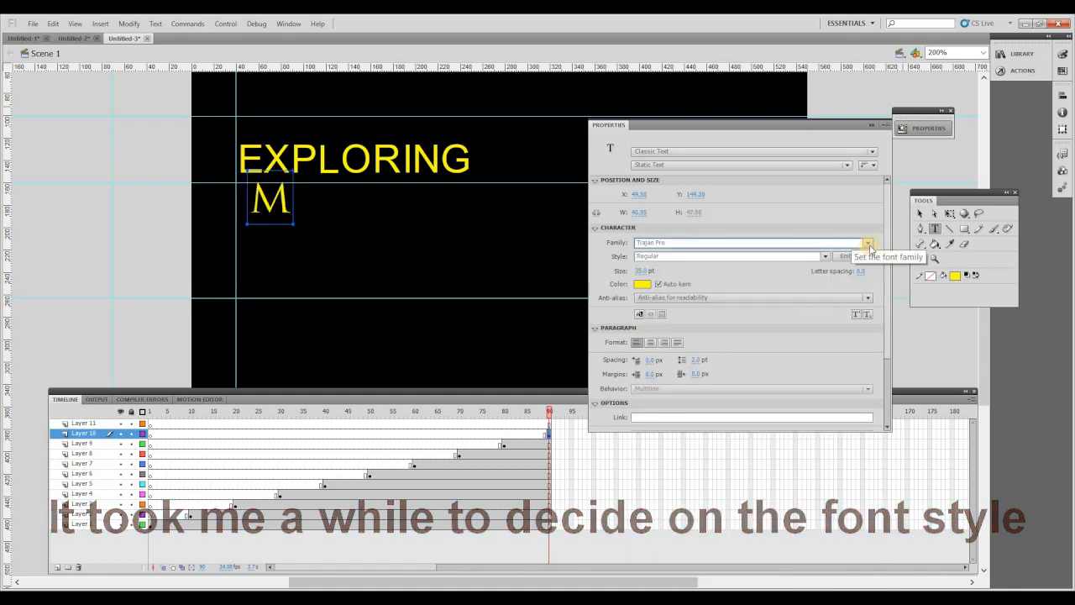
- Change the text color of the letter M to green
left_click(642, 284)
left_click(802, 361)
left_click(643, 283)
left_click(680, 308)
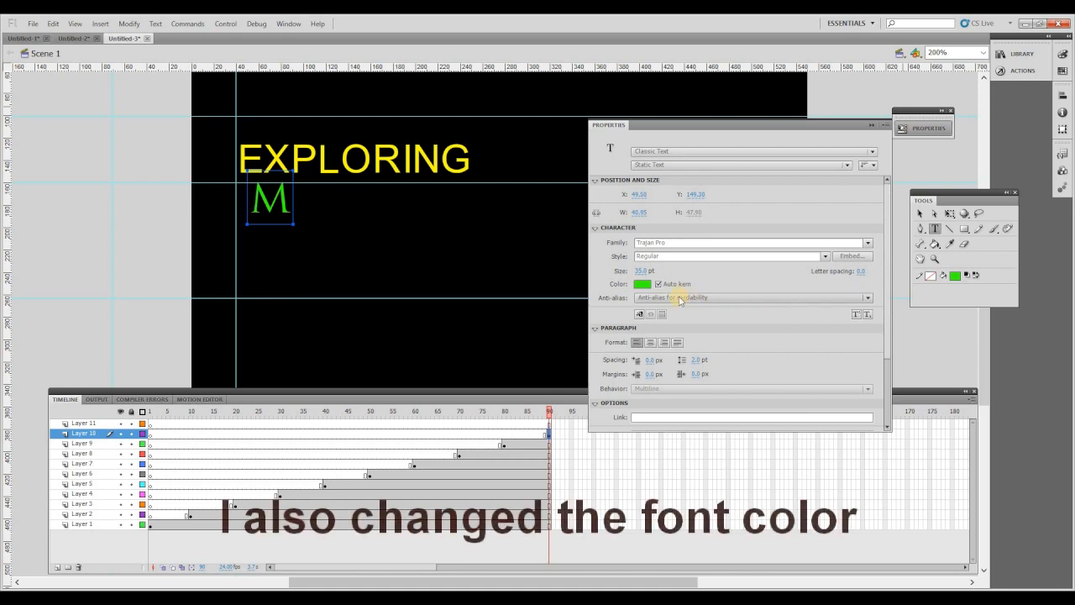
- Try the fonts Stencil Std and Ninja Naruto on the green letter M
left_click(867, 243)
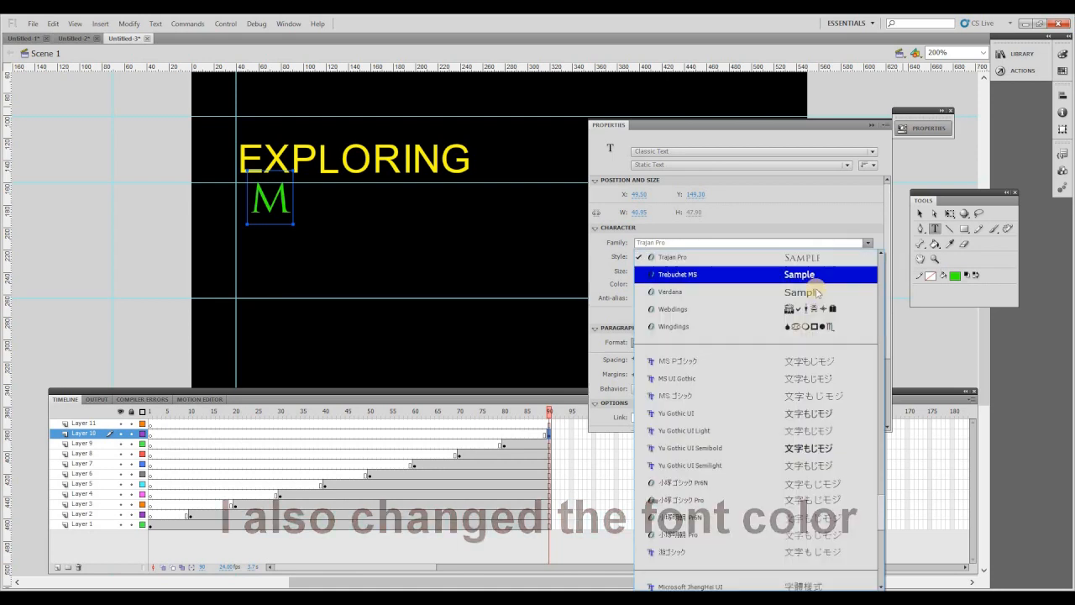
scroll(771, 387, "down", 2)
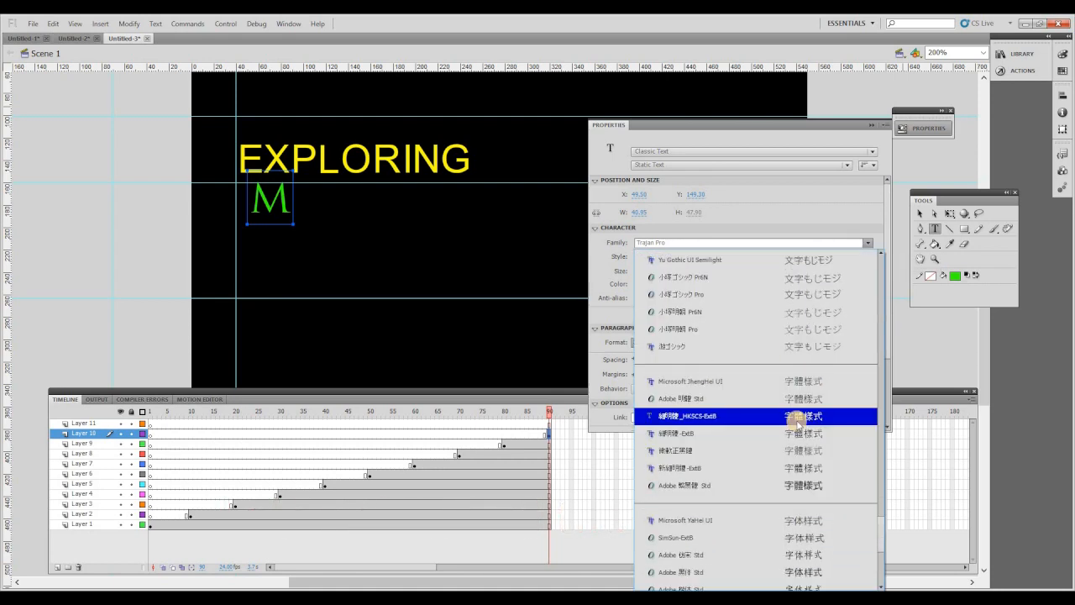
scroll(770, 387, "up", 5)
left_click(777, 280)
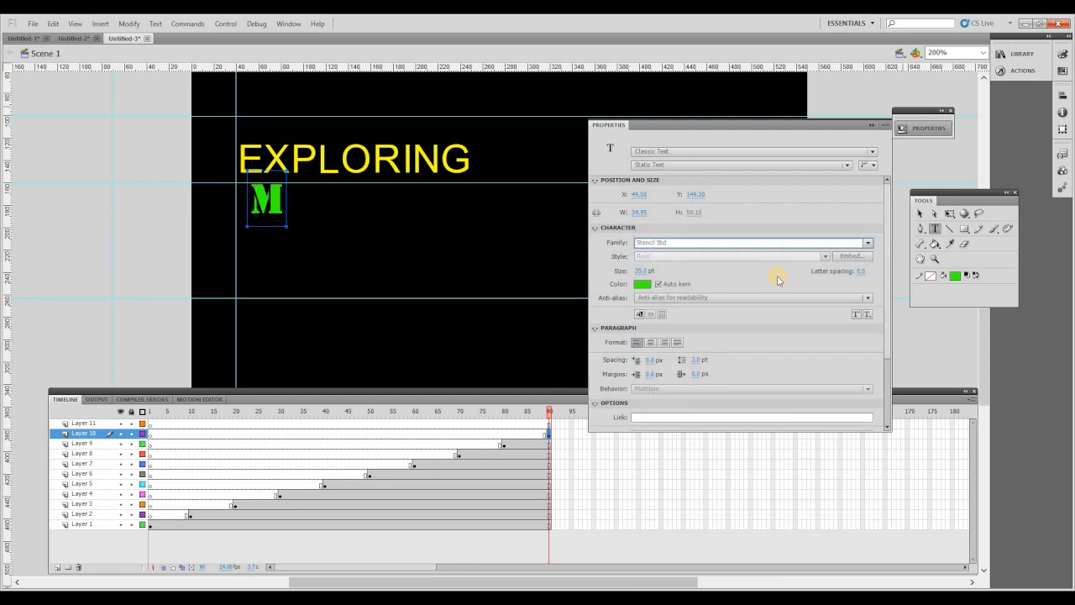
left_click(867, 242)
scroll(847, 305, "up", 3)
scroll(840, 294, "up", 1)
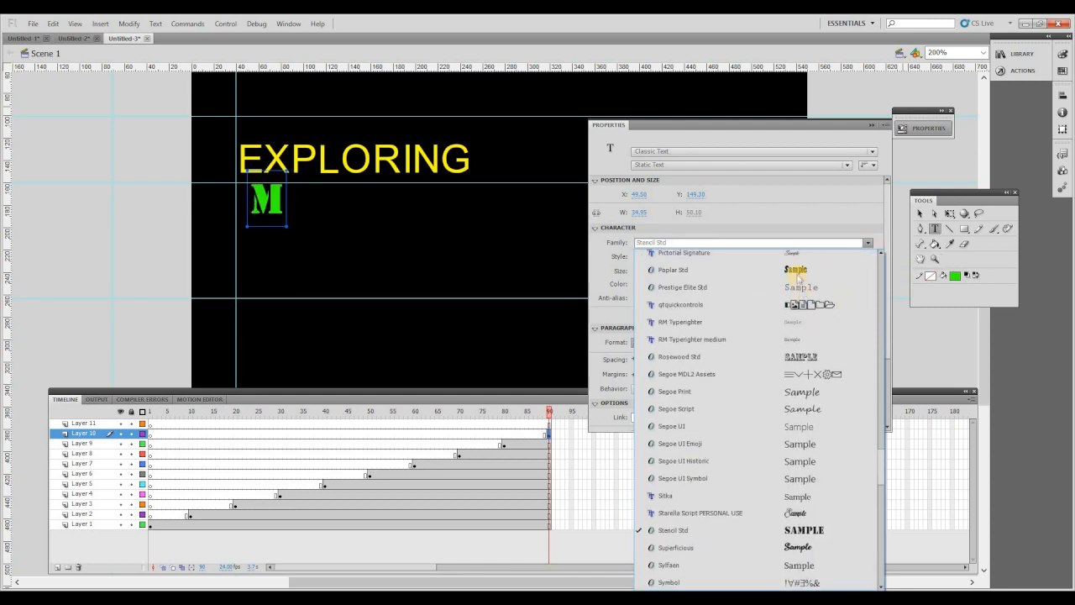
left_click(809, 269)
left_click(867, 242)
scroll(820, 327, "up", 3)
left_click(799, 504)
- Set the letter M's font to Microsoft Himalaya and its size to 200 pt
left_click(867, 243)
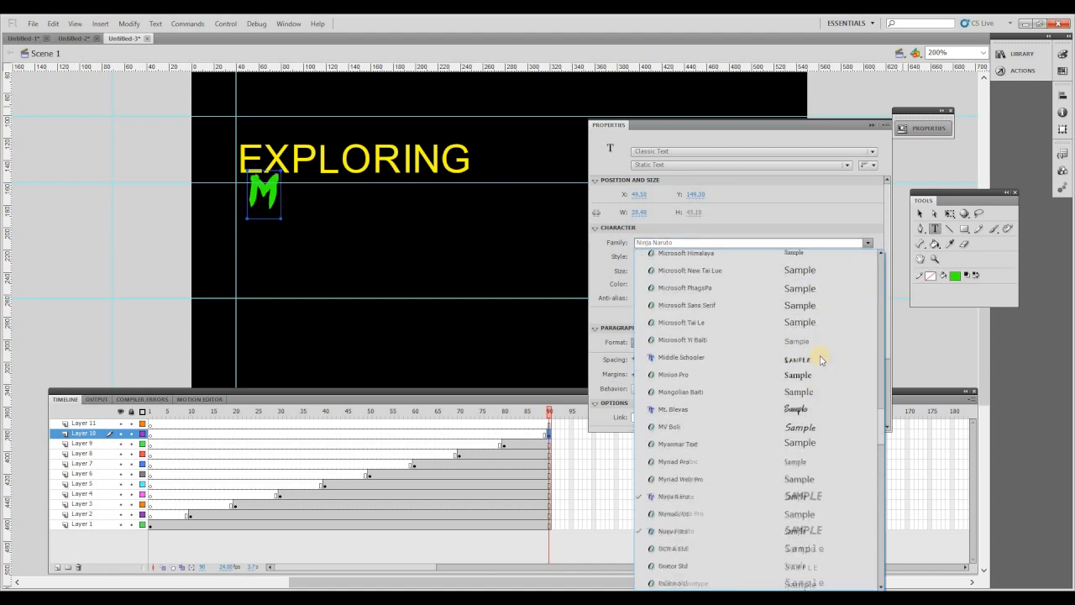
left_click(767, 286)
left_click(656, 271)
left_click_drag(640, 271, 768, 272)
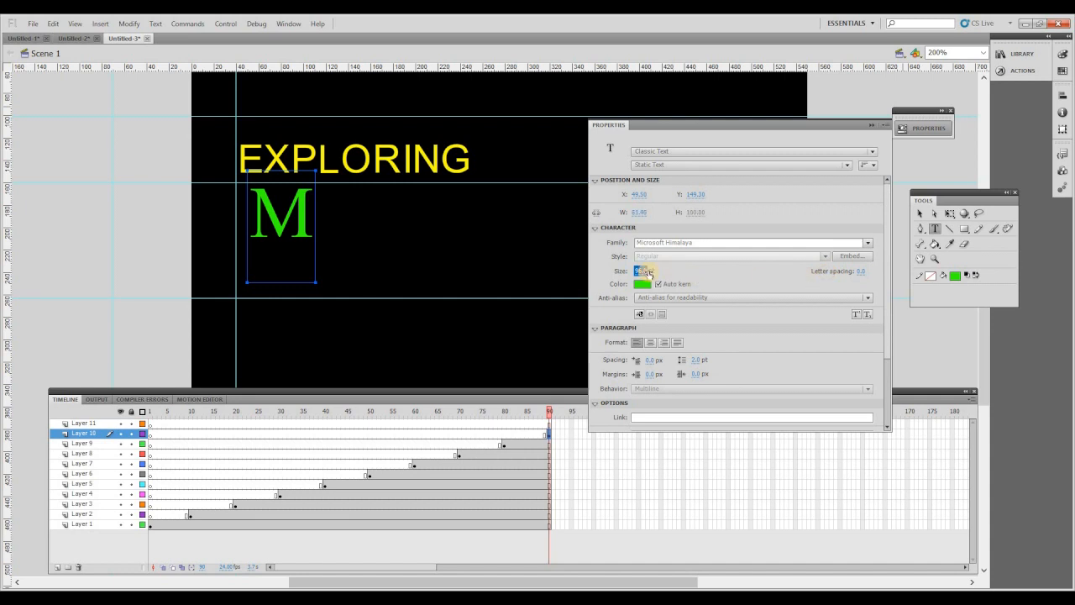
type("150")
key("Return")
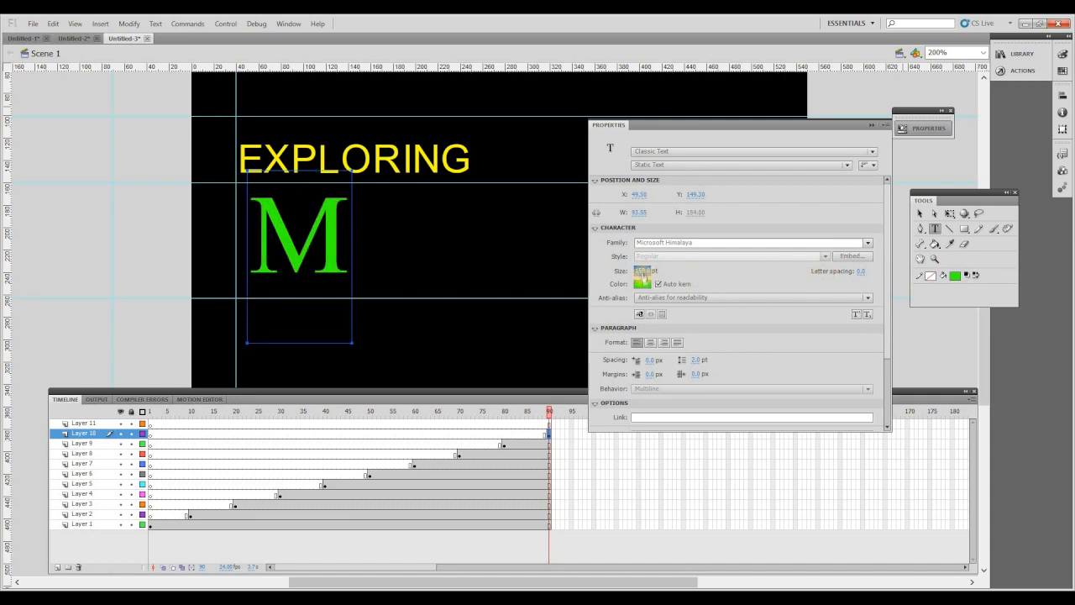
type("200")
key("Return")
- Move the letter M so it starts at the vertical guide and sits between the two lower horizontal guides
left_click(359, 287)
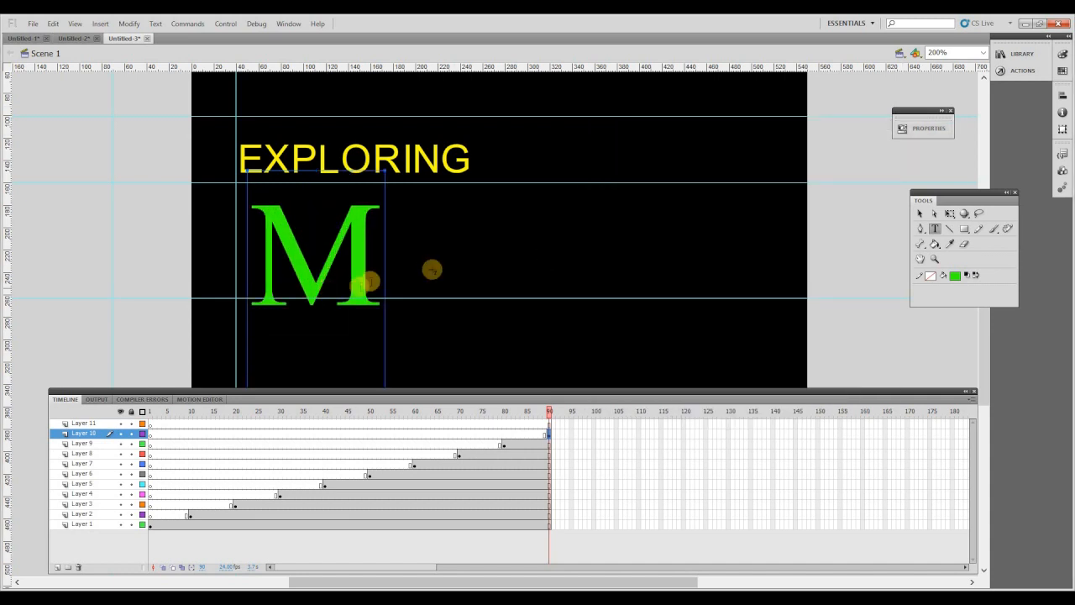
left_click_drag(355, 272, 342, 259)
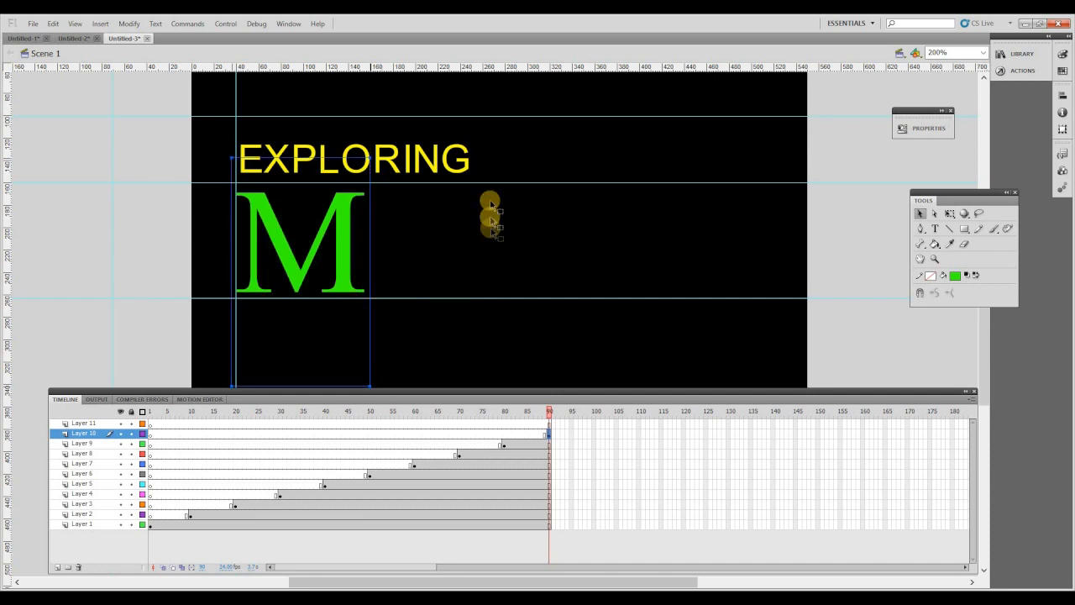
- Check the font, size and position properties of the green letter M
left_click(934, 228)
left_click(338, 261)
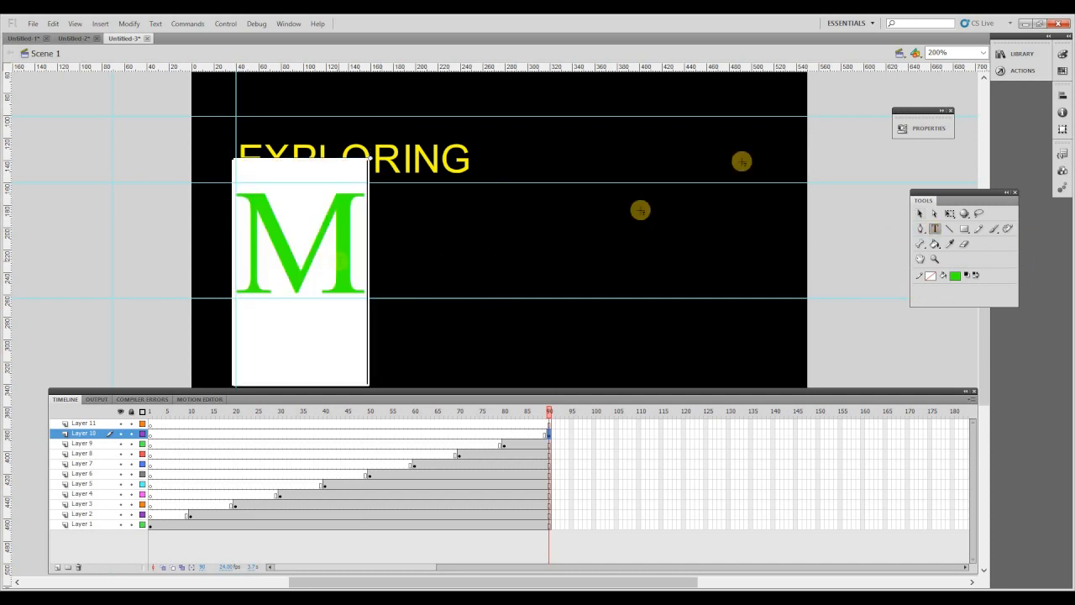
left_click(924, 127)
left_click(579, 319)
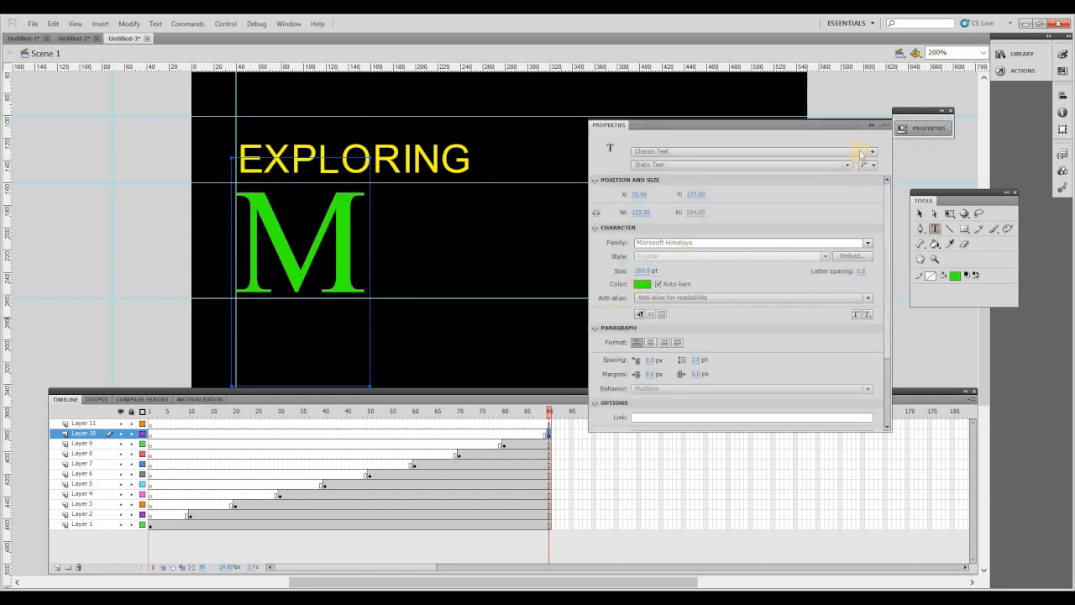
left_click(872, 125)
left_click(920, 216)
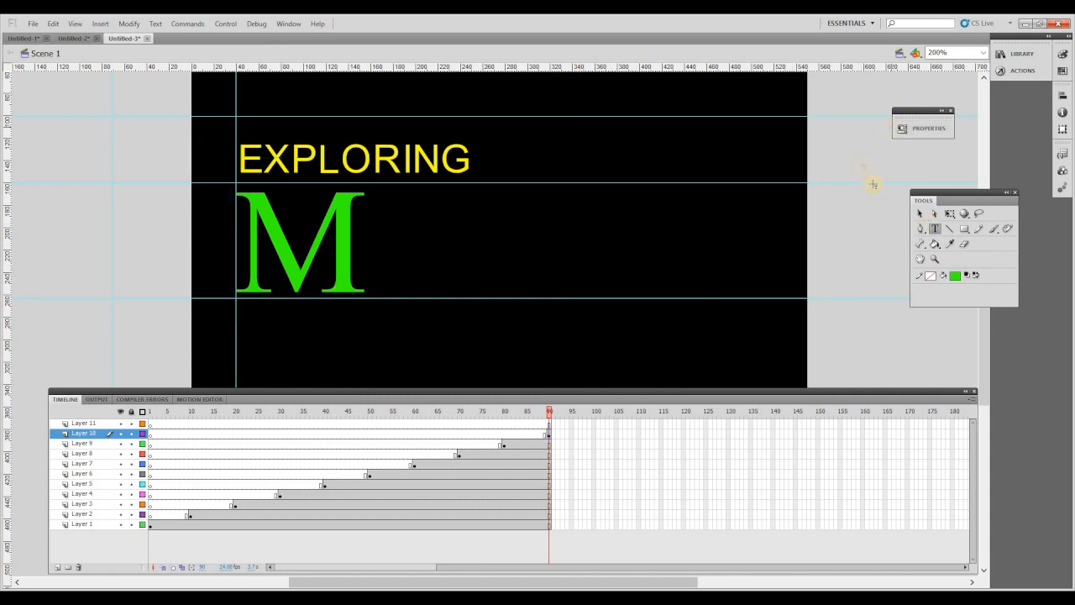
- Extend Layers 11 through 1 on the timeline to frame 250
left_click(595, 434)
key("F5")
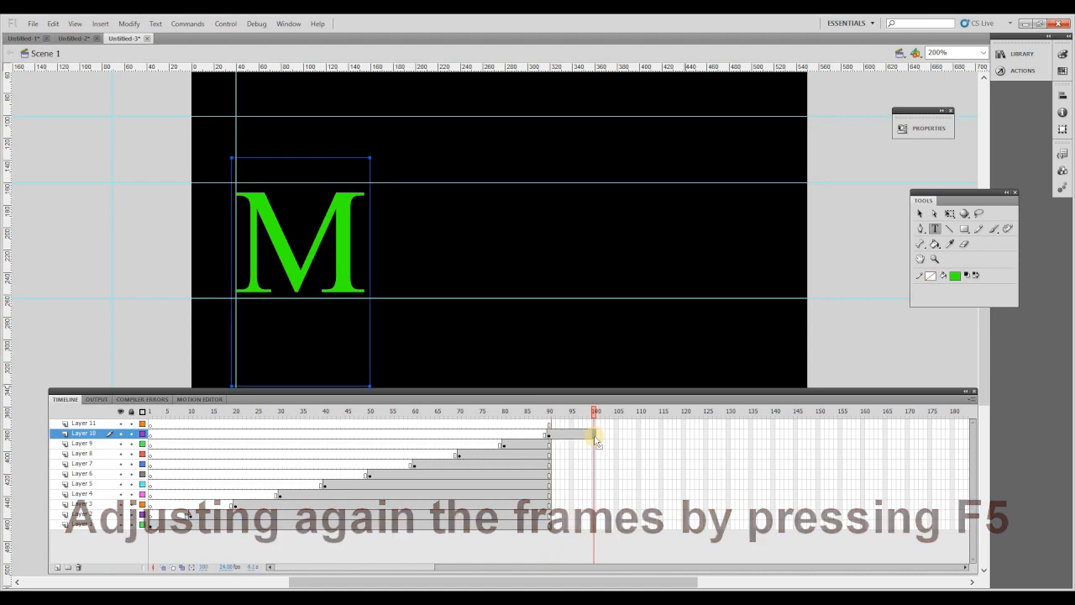
left_click_drag(420, 565, 488, 569)
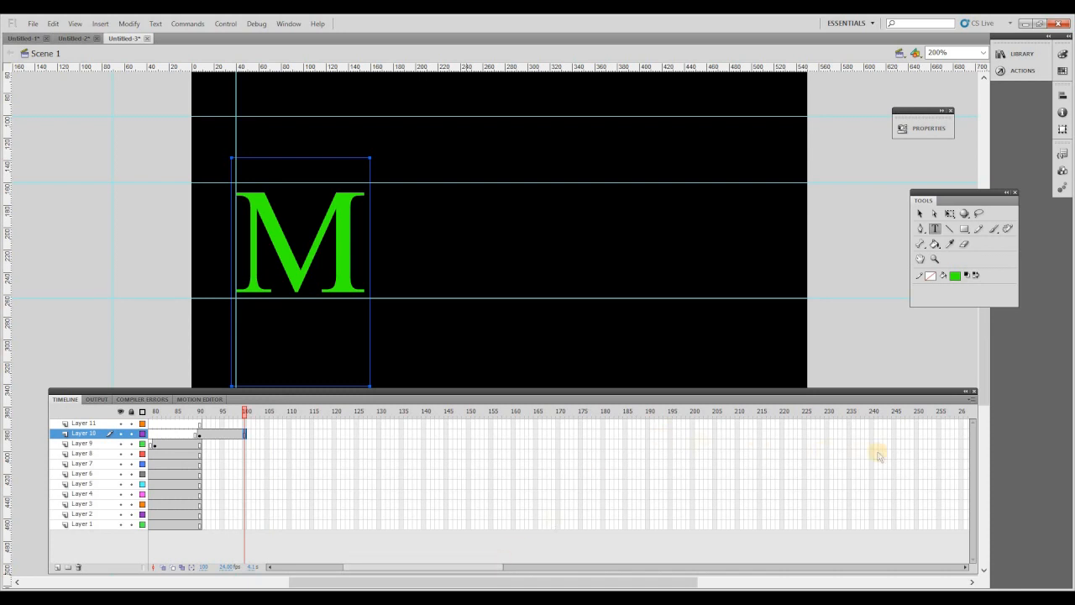
left_click(918, 425)
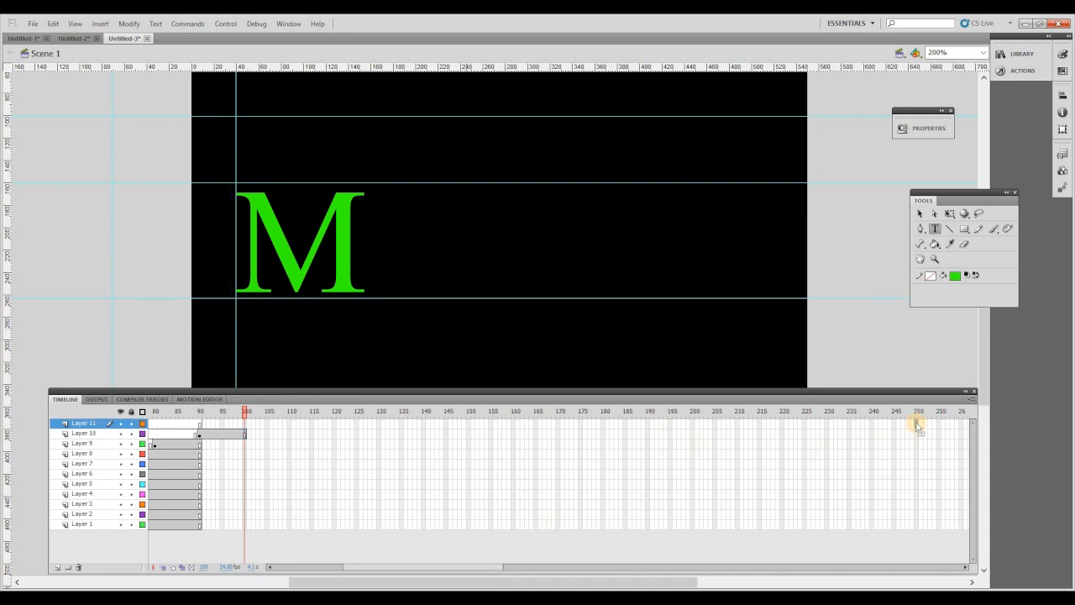
left_click(915, 434)
key("F5")
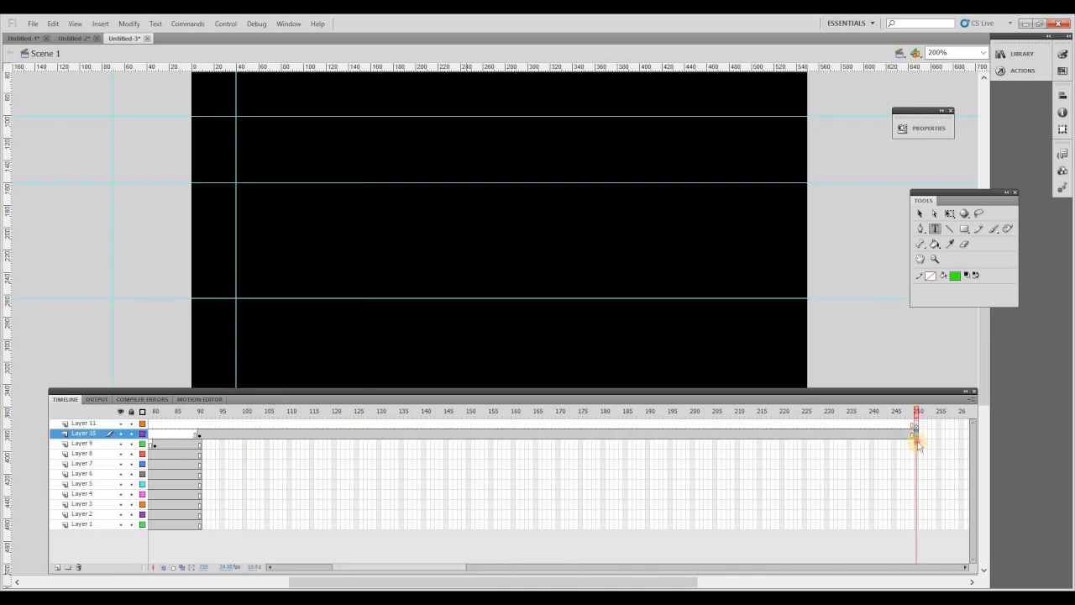
left_click(916, 444)
key("F5")
left_click(915, 454)
key("F5")
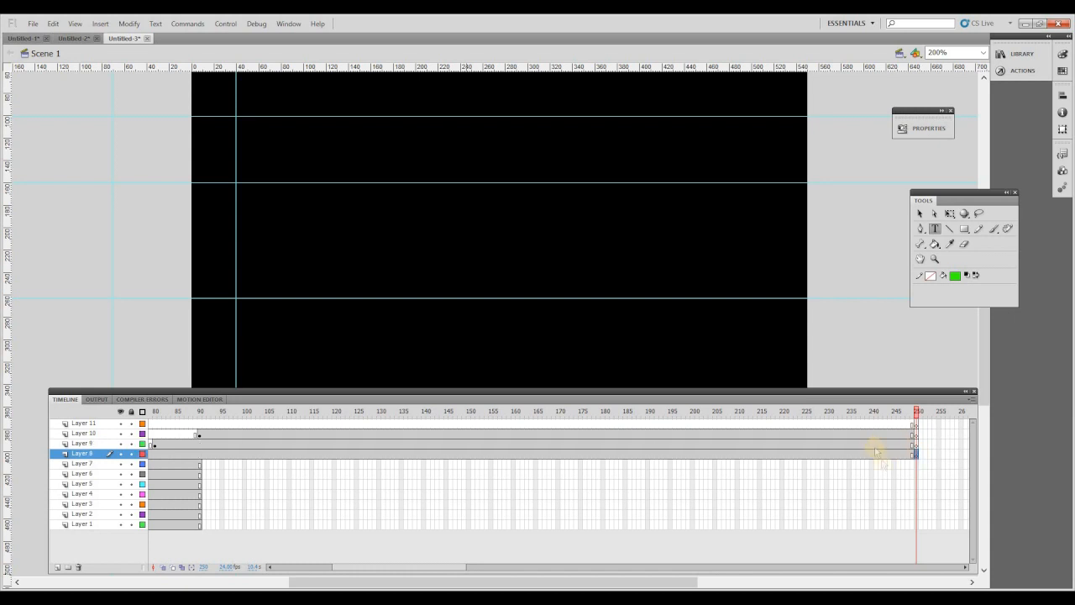
left_click(914, 464)
key("F5")
left_click(915, 474)
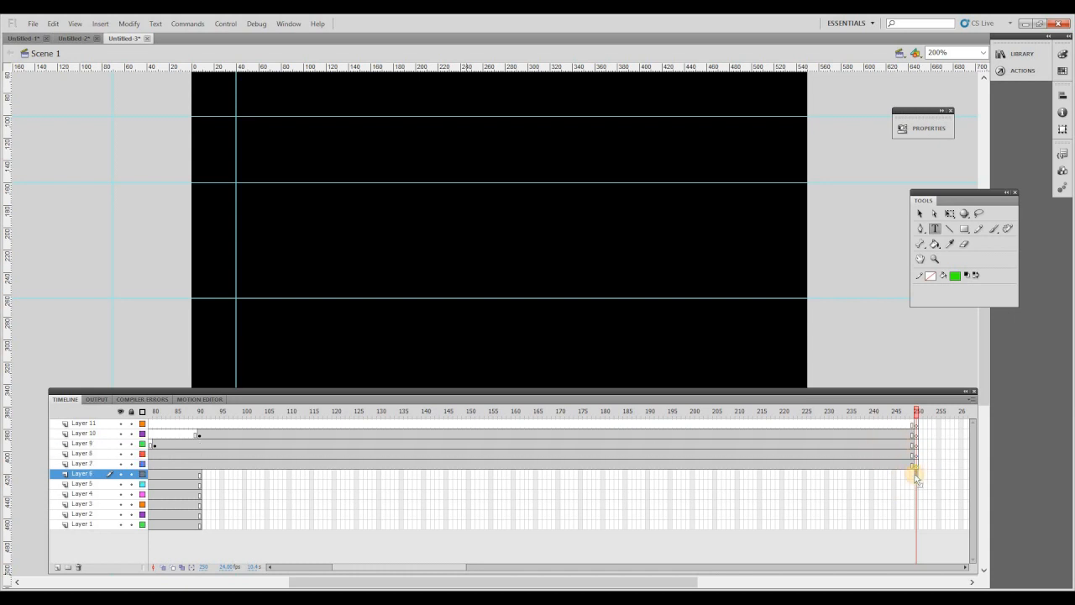
key("F5")
left_click(915, 485)
key("F5")
left_click(915, 494)
key("F5")
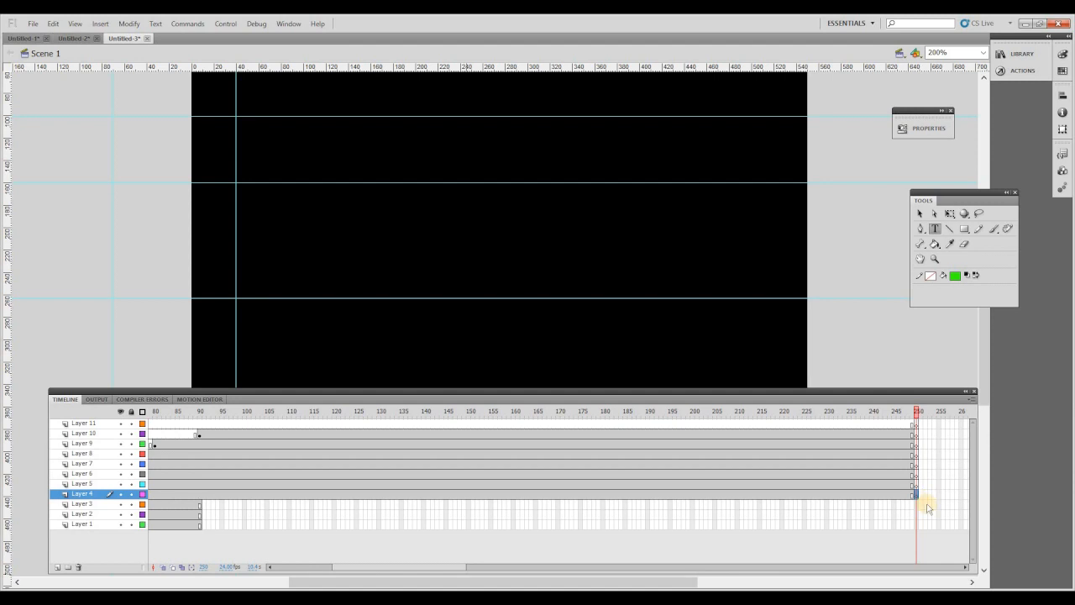
left_click(916, 504)
key("F5")
left_click(916, 514)
key("F5")
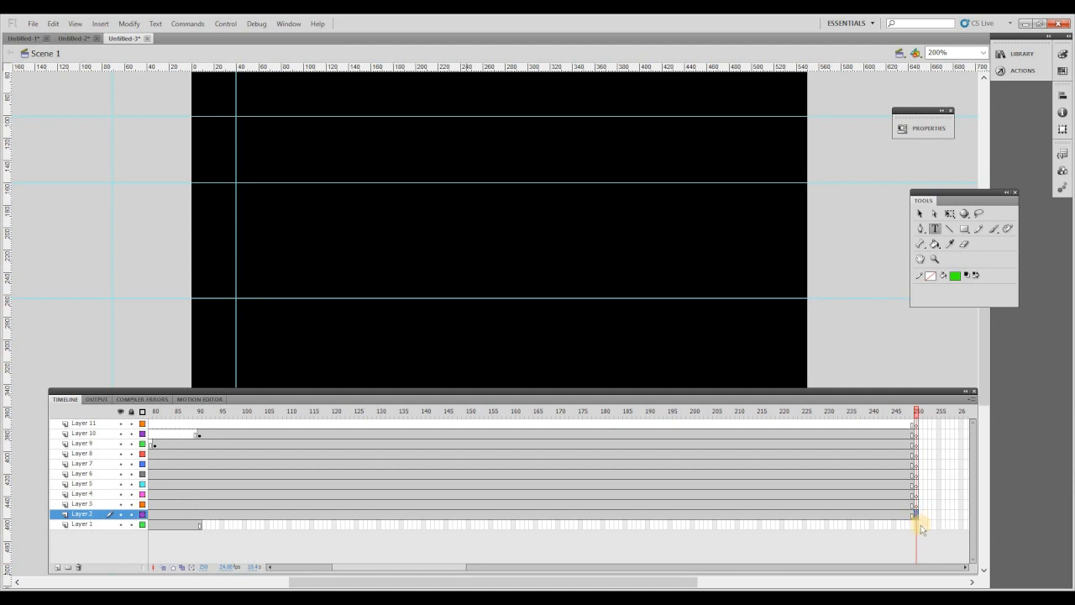
left_click(916, 524)
key("F5")
- Add a keyframe at frame 100 of Layer 11 and place a green letter S directly after the M
left_click_drag(398, 569, 339, 563)
left_click(548, 434)
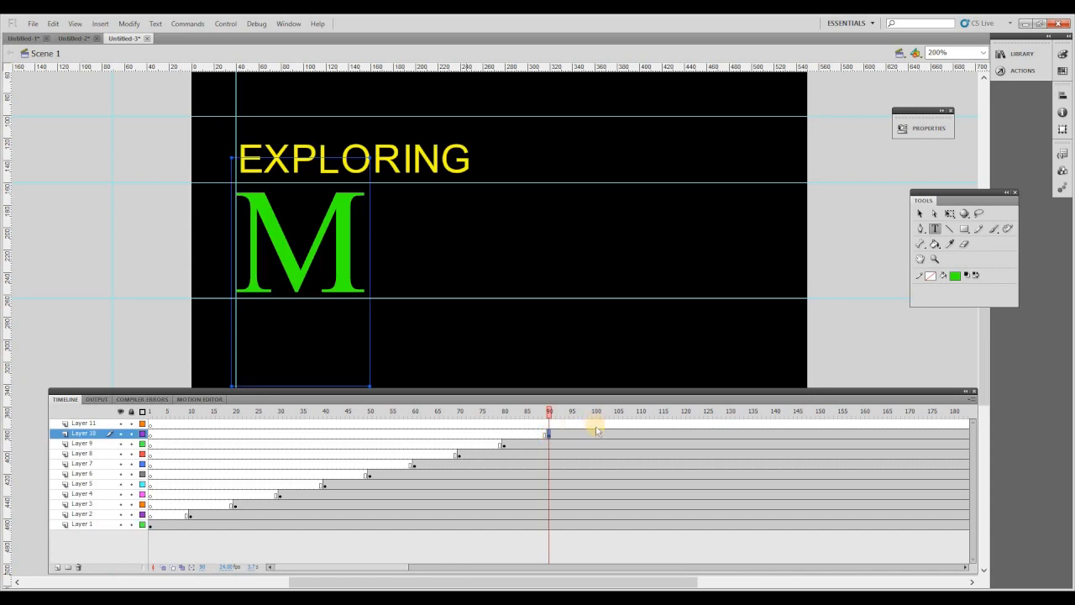
left_click(595, 425)
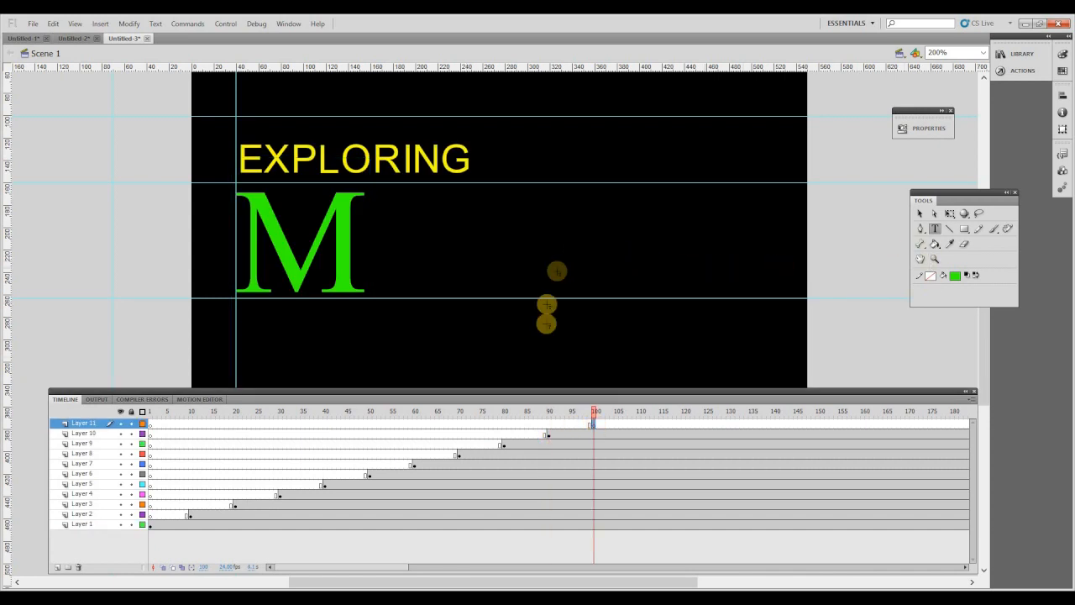
left_click(406, 210)
type("S")
left_click_drag(474, 189, 427, 270)
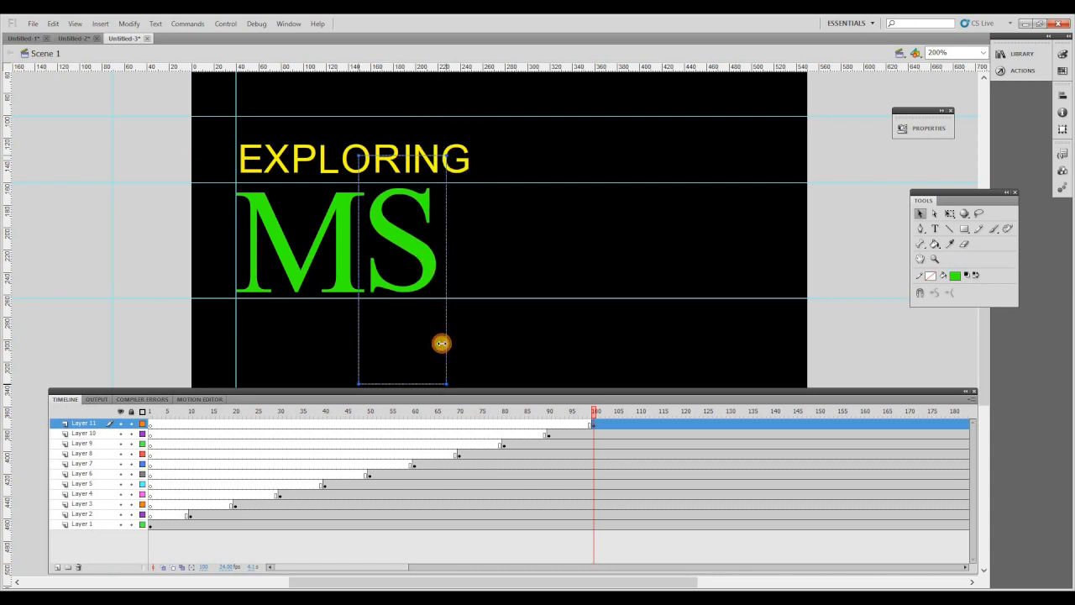
- Insert a layer above Layer 11 with a keyframe at frame 110 and place a green T after the S, leaving a word space
right_click(85, 423)
left_click(143, 238)
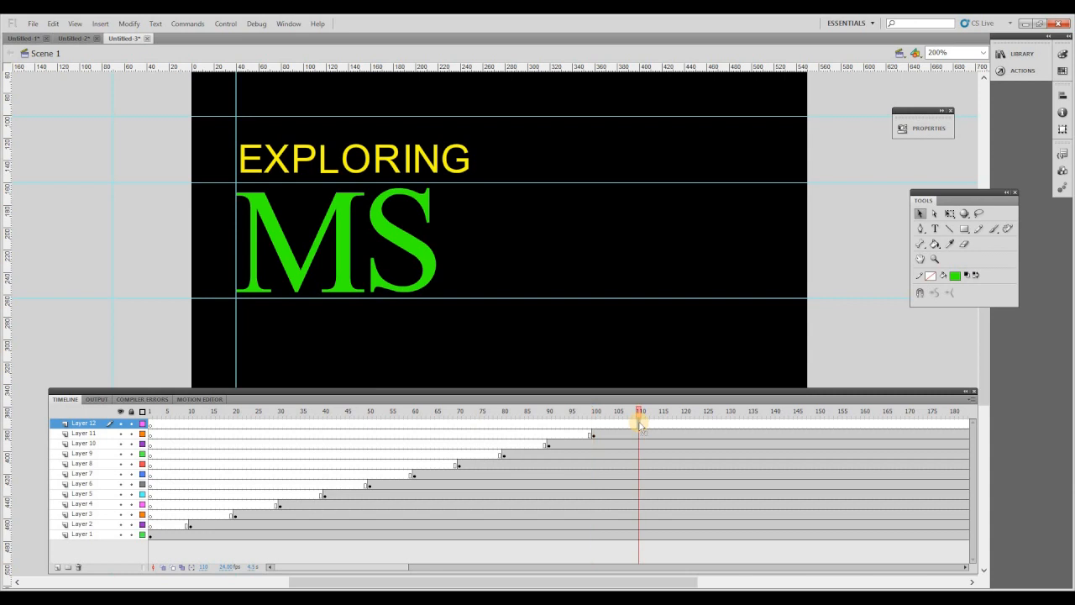
left_click(935, 229)
left_click(564, 225)
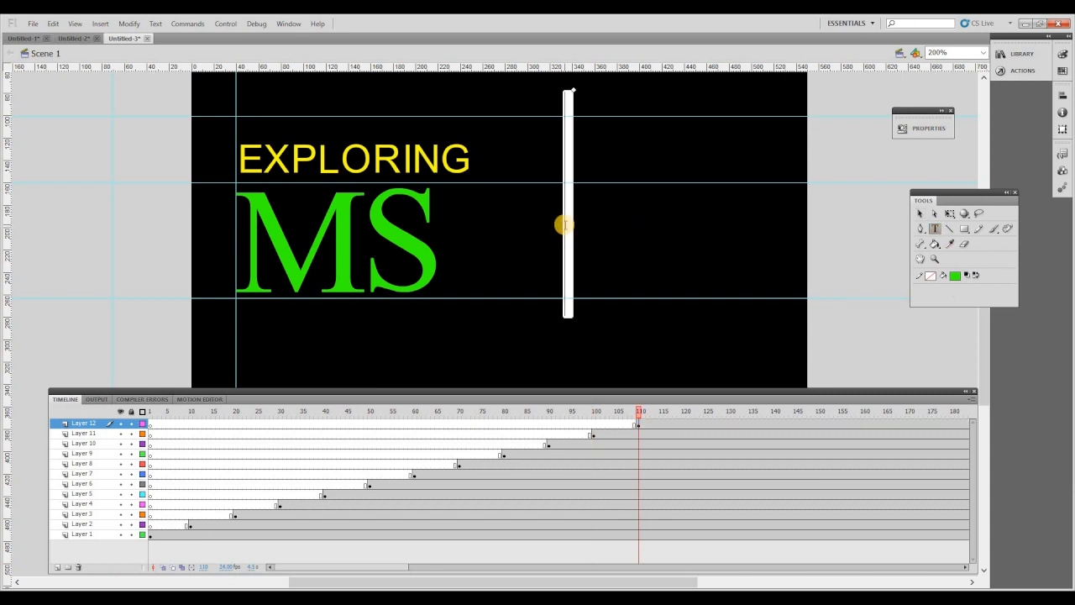
type("T")
left_click(919, 214)
left_click_drag(611, 220, 518, 288)
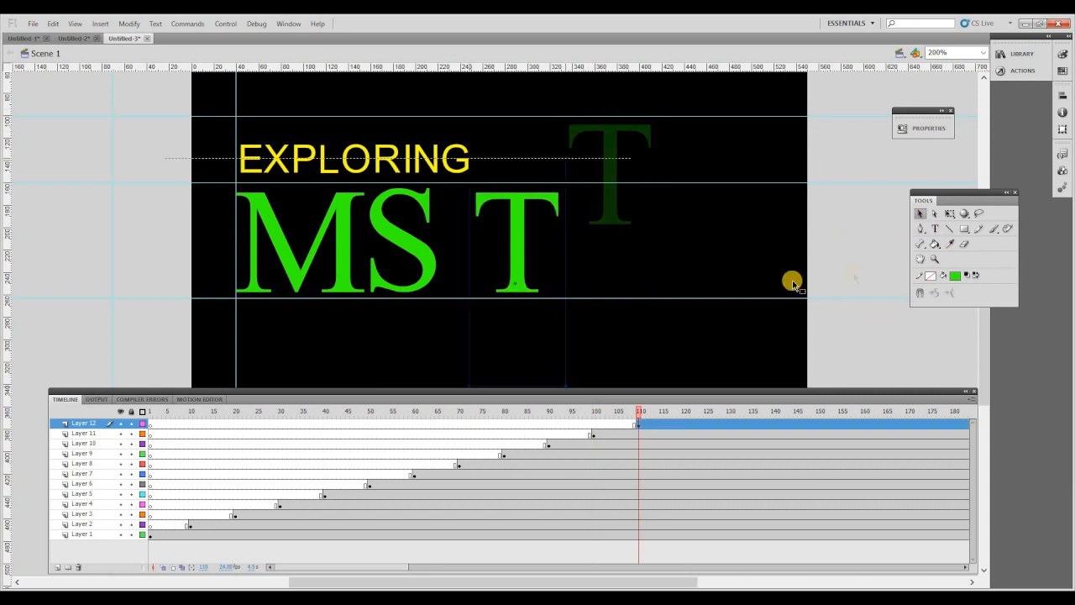
left_click(934, 228)
left_click(919, 213)
- Insert a layer above Layer 12 with a keyframe at frame 120 and place a green lowercase e directly after the T
right_click(76, 424)
left_click(134, 235)
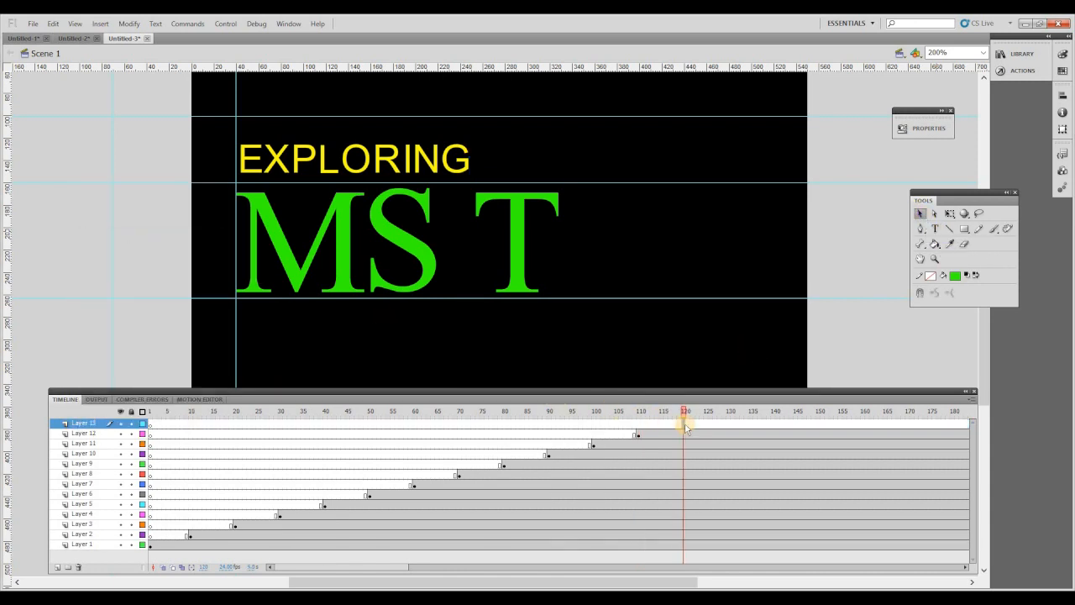
right_click(683, 424)
left_click(731, 187)
left_click(935, 228)
left_click(581, 228)
type("e")
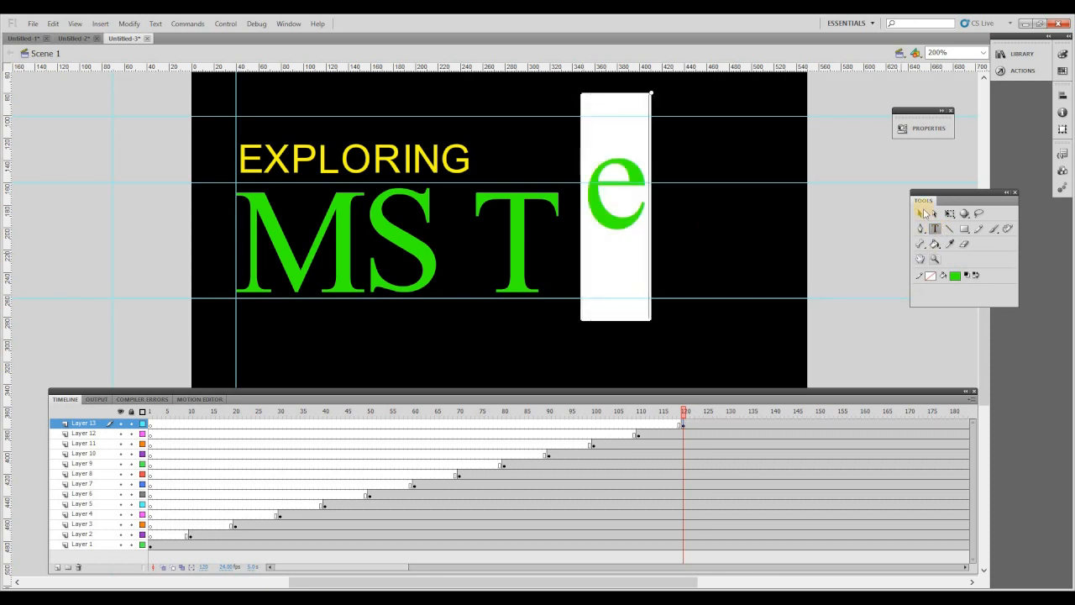
left_click(921, 213)
left_click_drag(599, 253, 579, 280)
- Insert a layer above Layer 13 with a keyframe at frame 130 and place a green lowercase a directly after the e
right_click(81, 423)
left_click(126, 229)
left_click(729, 427)
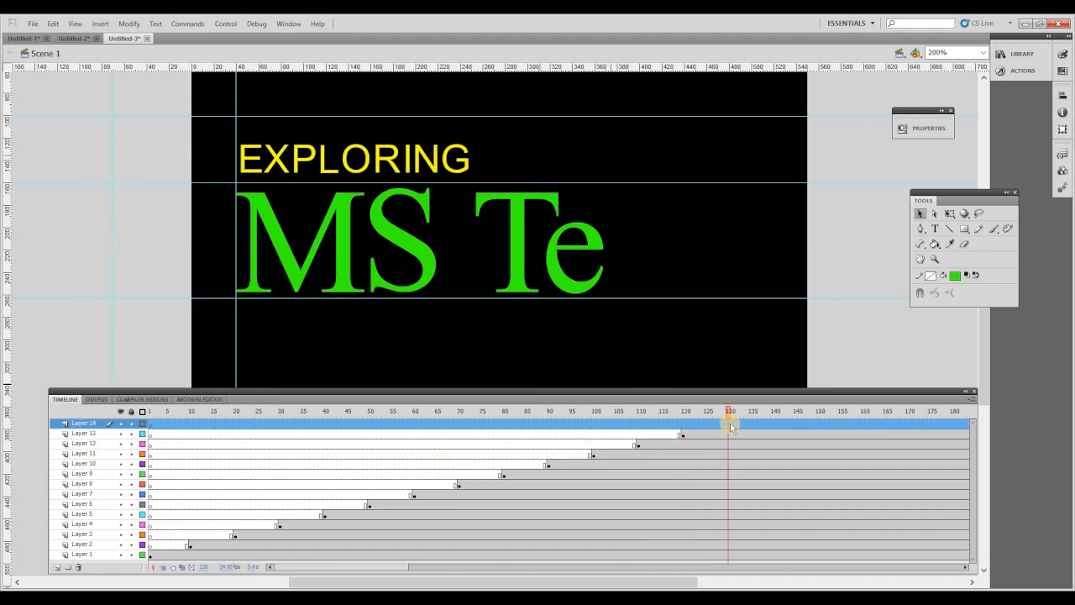
key("F6")
left_click_drag(535, 569, 493, 564)
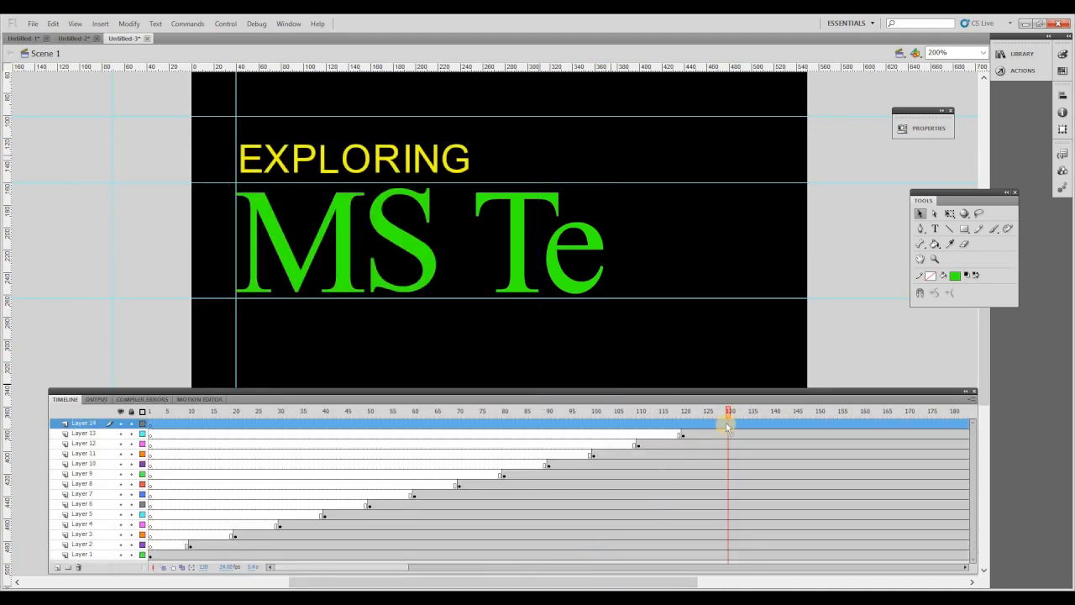
left_click(729, 425)
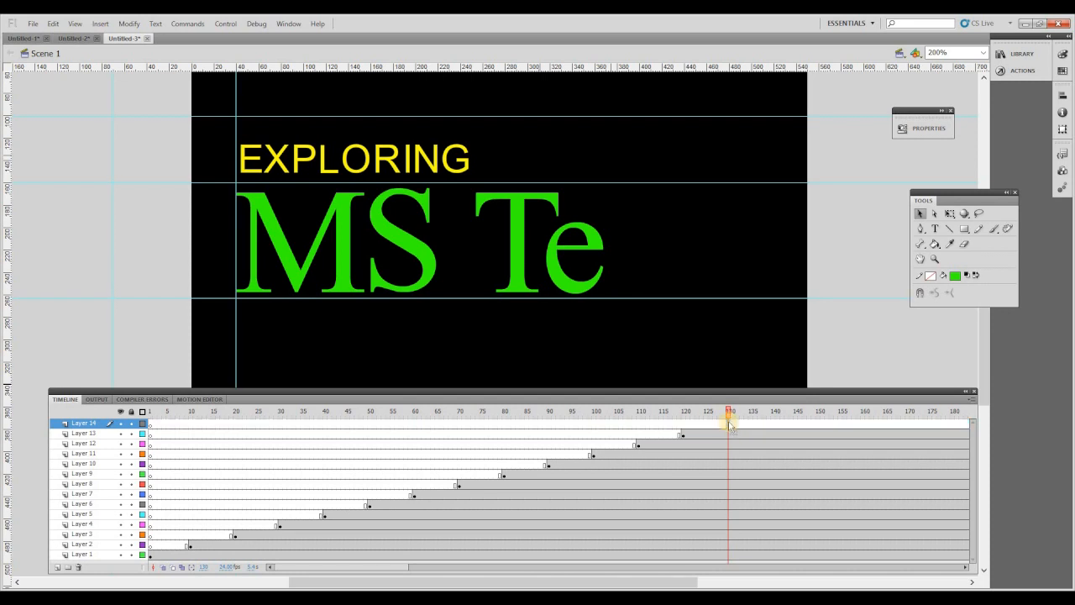
left_click(934, 228)
left_click(637, 238)
type("a")
left_click(919, 214)
left_click_drag(682, 218, 646, 269)
- Insert a layer above Layer 14 and give it a keyframe at frame 141
right_click(84, 424)
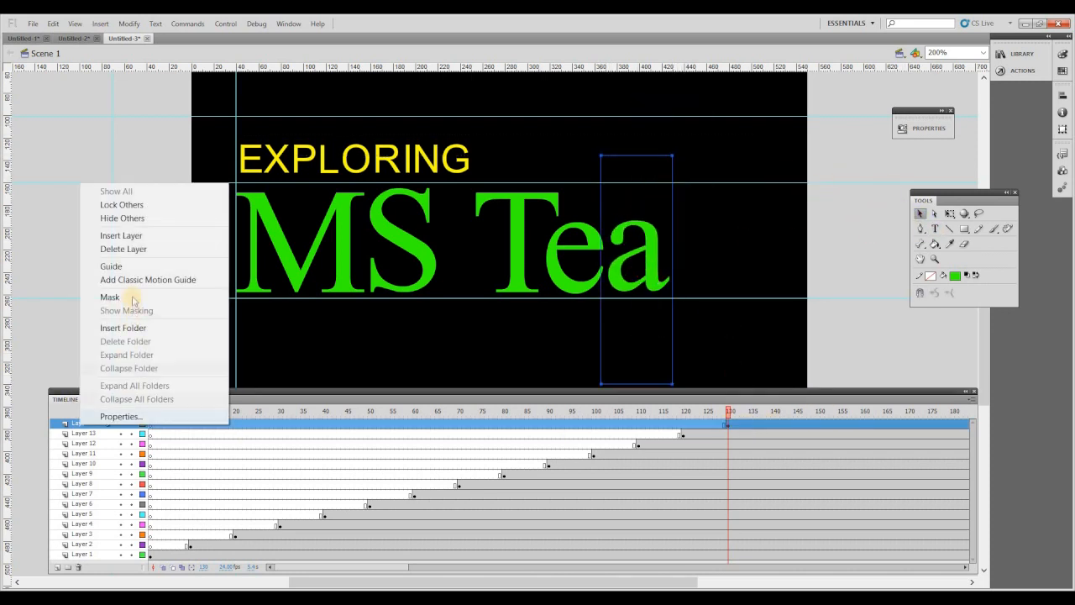
left_click(114, 236)
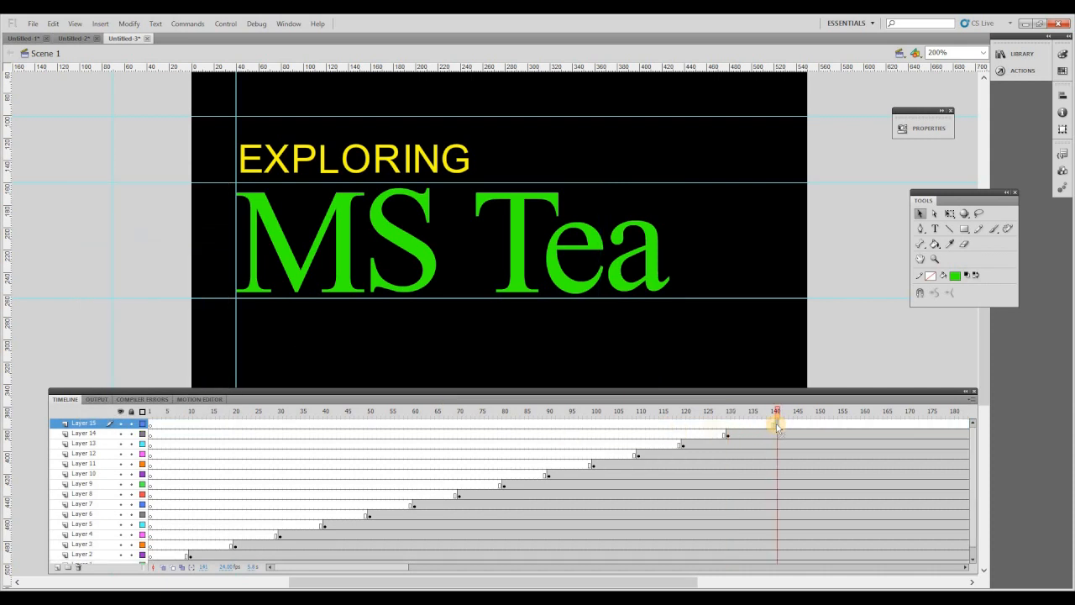
- Add a green lowercase m on the stage and place it directly after the a
left_click(934, 229)
left_click(634, 172)
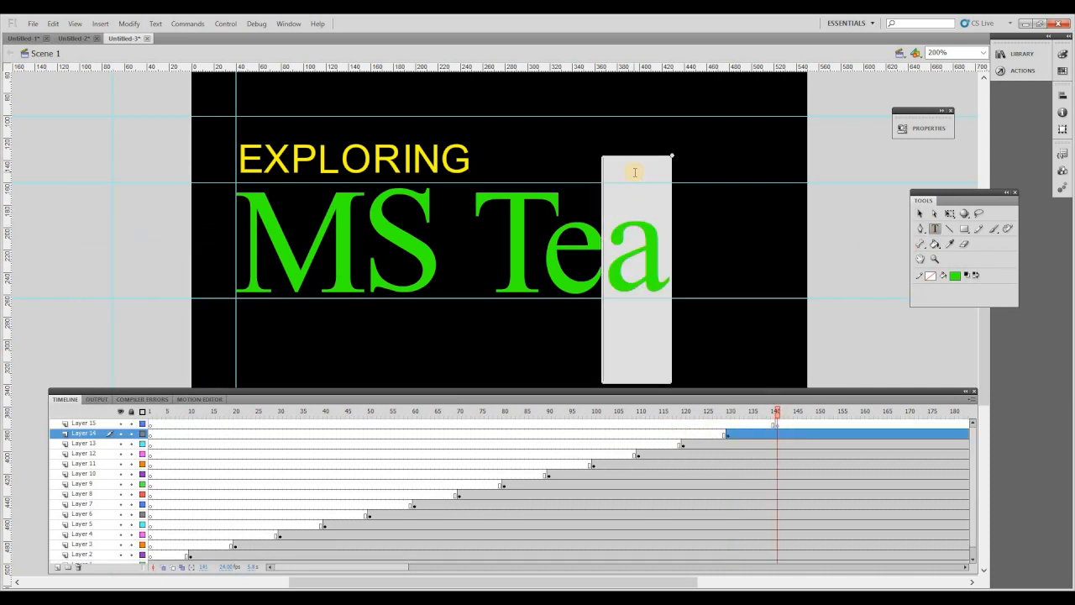
left_click(696, 159)
left_click(697, 160)
type("m")
left_click(920, 214)
left_click_drag(738, 155, 733, 280)
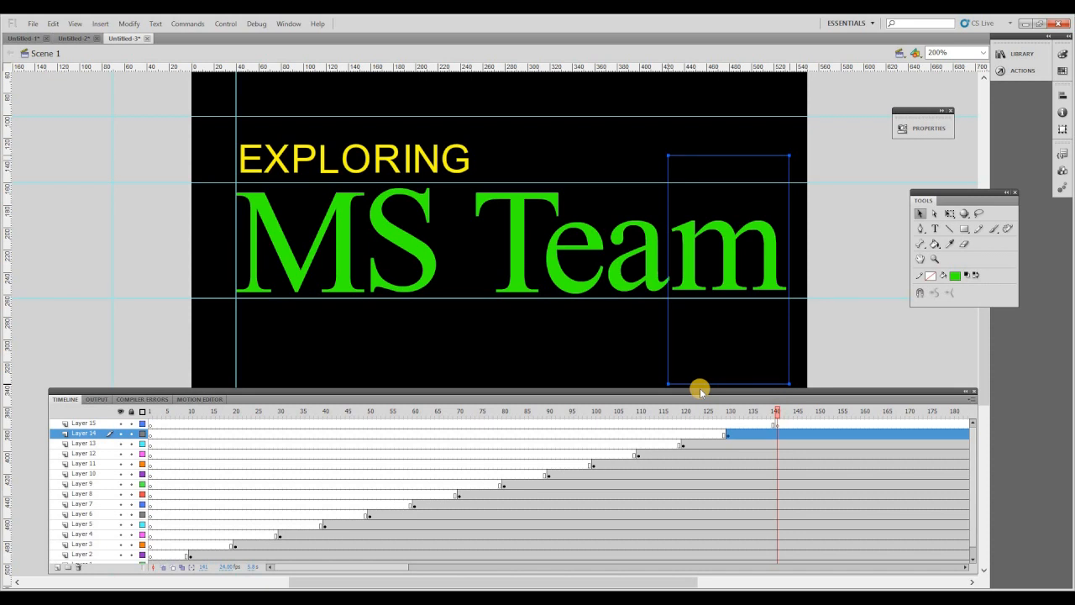
- Delete the letter m from frame 130 of Layer 14, keeping the a
left_click(771, 425)
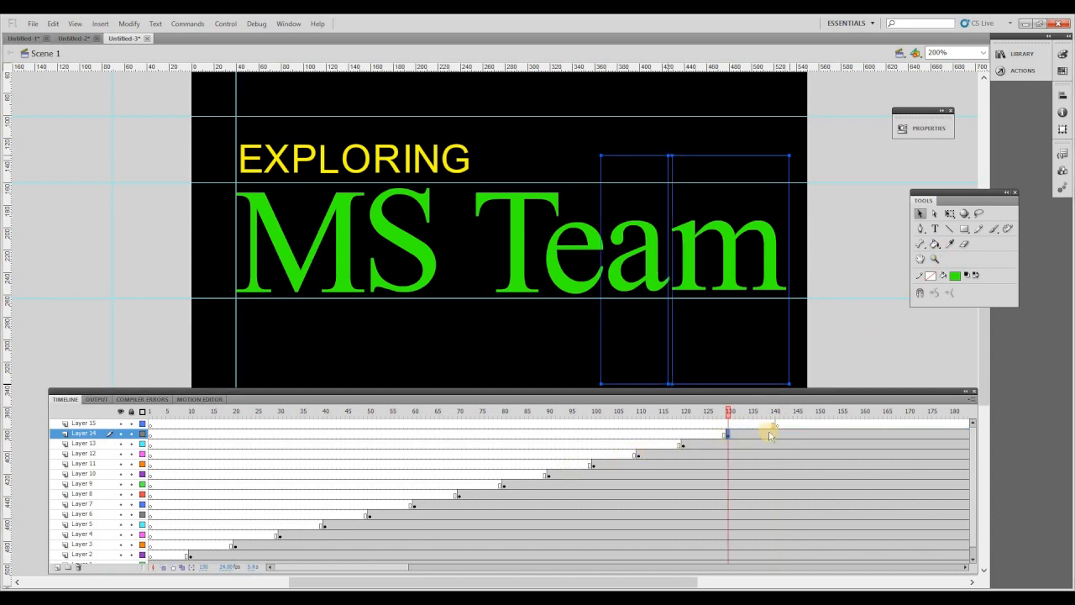
left_click(727, 435)
left_click(588, 273)
left_click(734, 267)
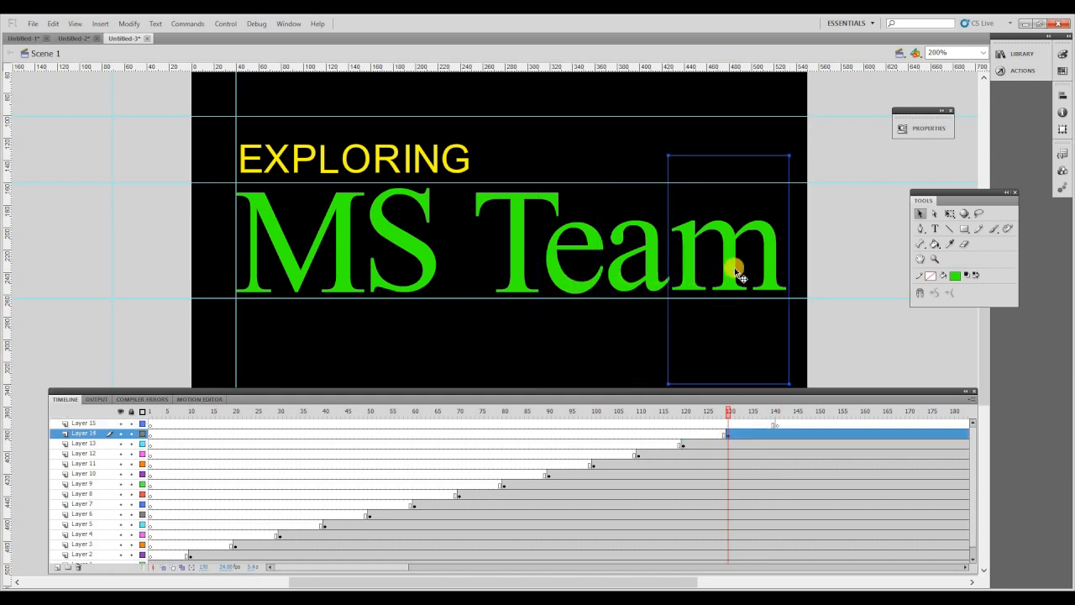
key("Delete")
left_click(727, 434)
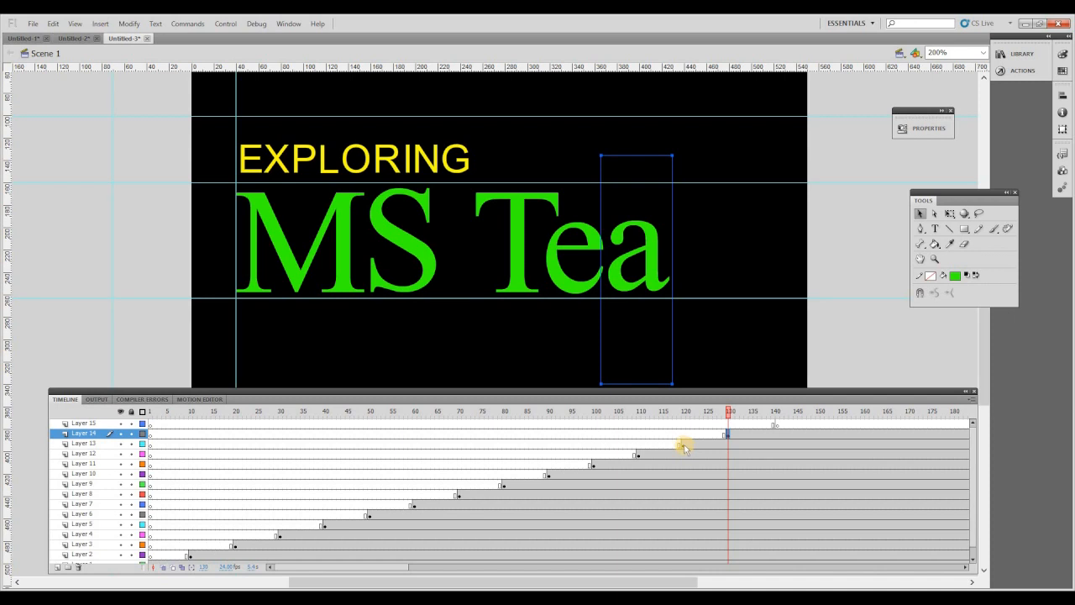
- Try 175 pt for the letter M on Layer 10 at frame 90, and settle on a font size of 150 pt
left_click(547, 476)
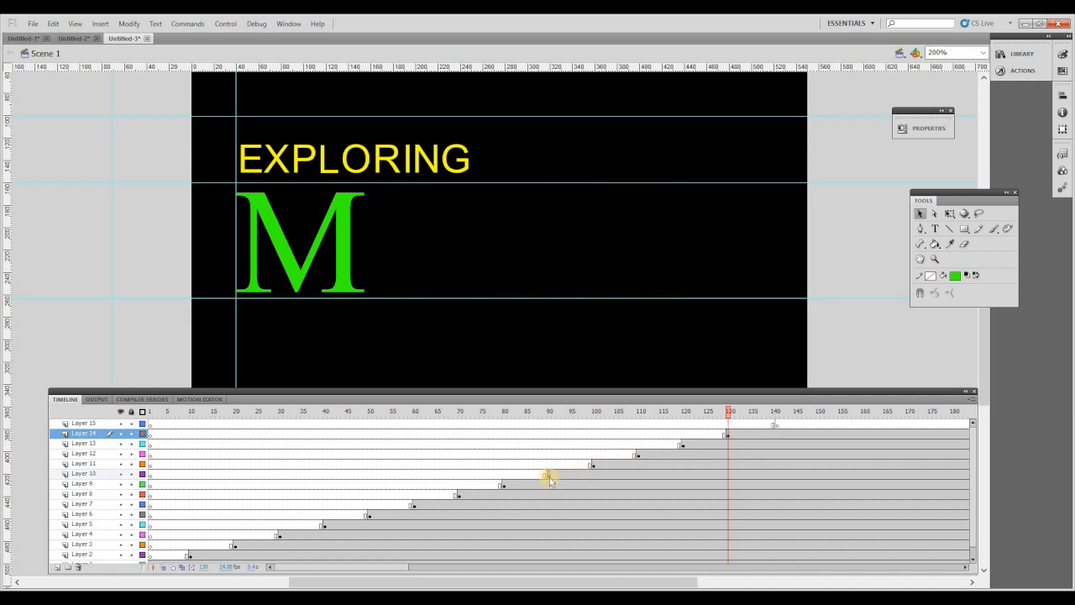
left_click(923, 128)
left_click(934, 229)
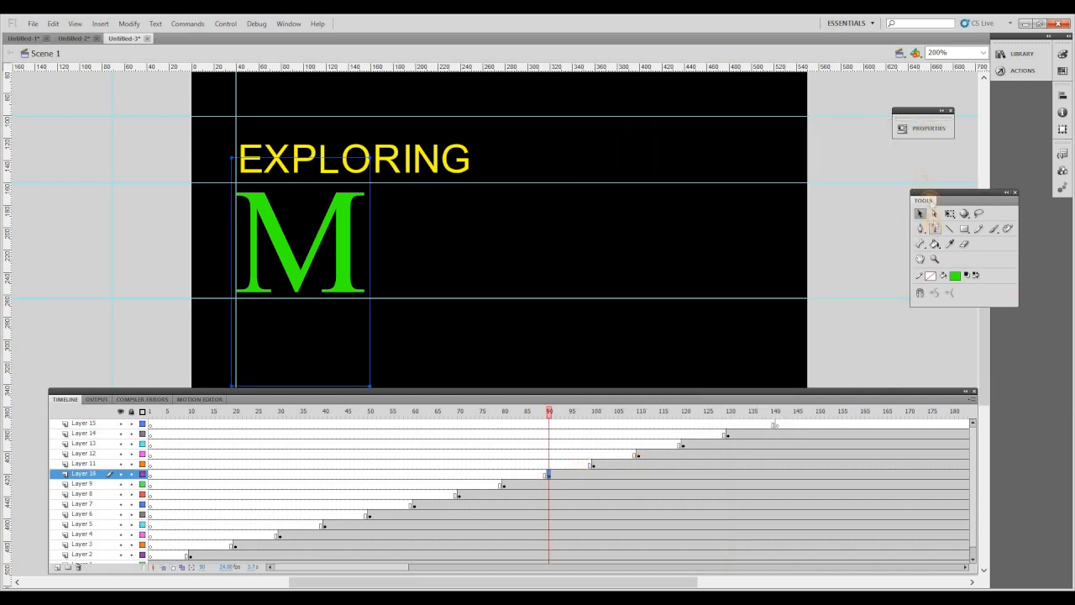
left_click(923, 128)
type("175")
key("Return")
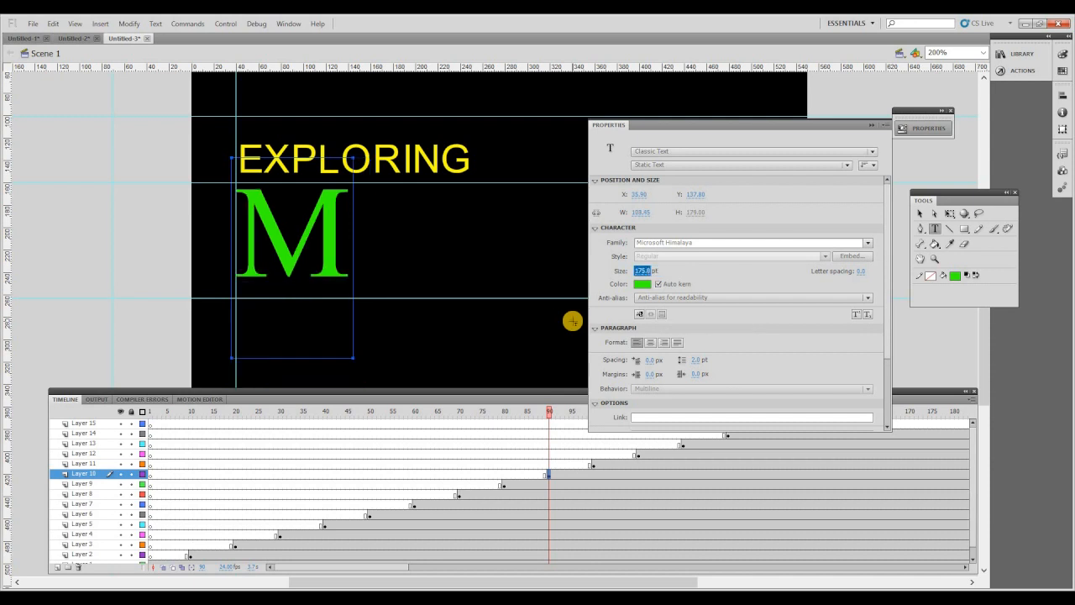
type("150")
key("Return")
left_click(873, 125)
- Move the M slightly past the vertical guide toward the stage edge and raise the lowest horizontal guide to the letter's base
key("v")
mouse_move(277, 256)
left_mouse_down()
mouse_move(267, 290)
mouse_move(270, 241)
left_mouse_up()
left_click_drag(361, 298, 365, 270)
left_click_drag(301, 232, 302, 242)
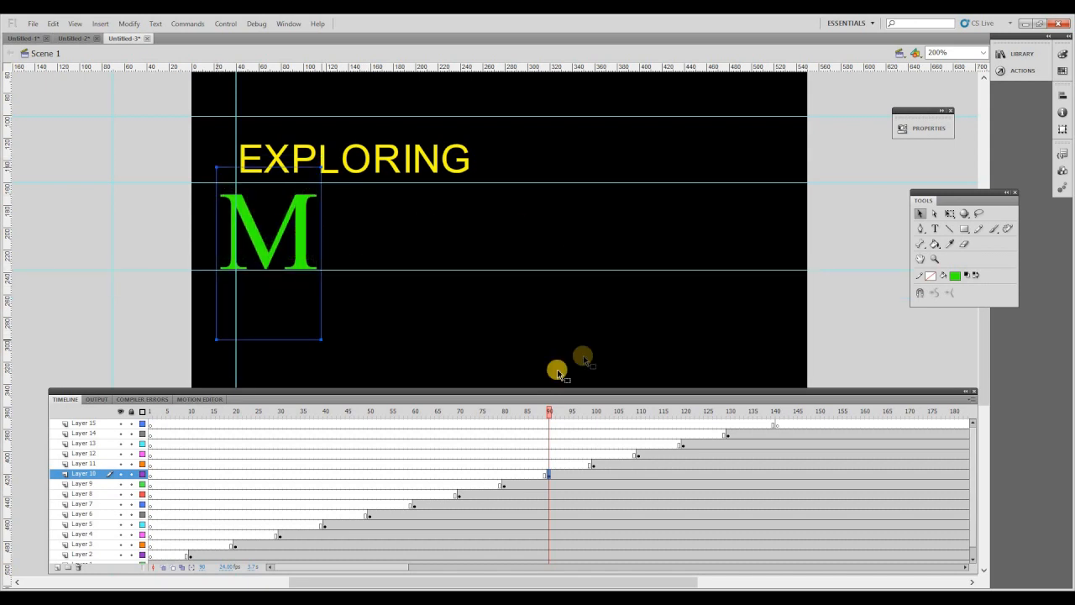
- Set the letter S on Layer 11 at frame 100 to 150 pt and place it directly after the M
left_click(592, 464)
double_click(434, 241)
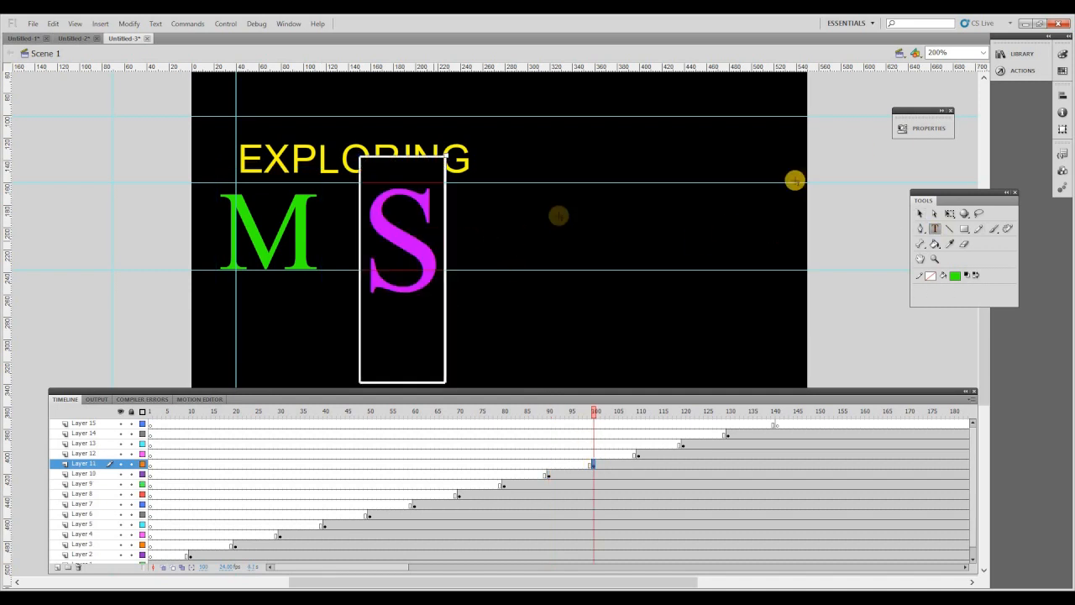
left_click(924, 127)
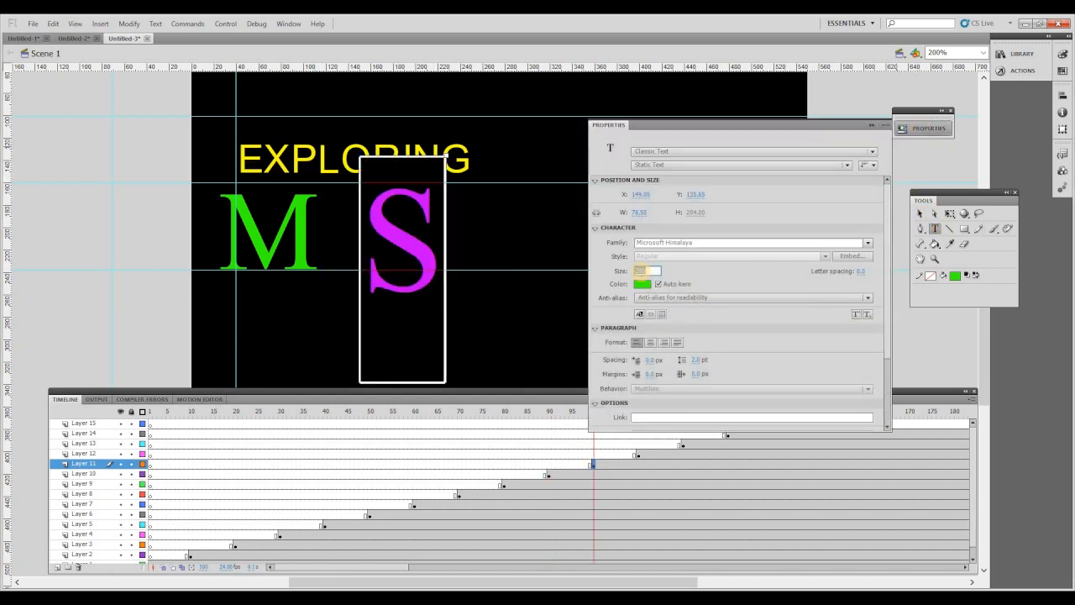
type("150")
key("Return")
left_click(871, 125)
left_click(921, 213)
left_click_drag(408, 233, 356, 244)
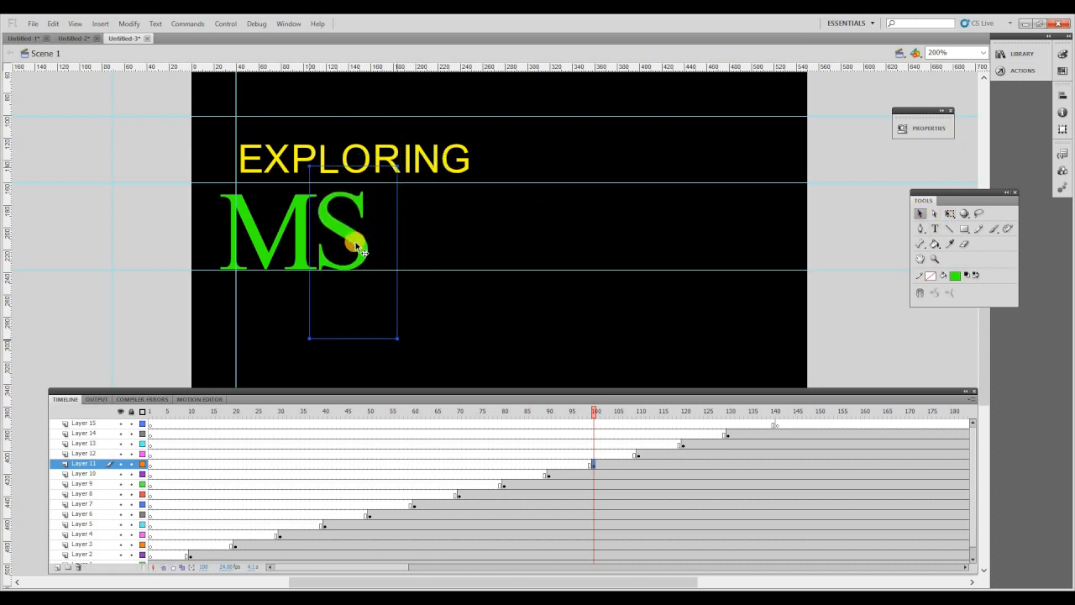
- Set the letter T on Layer 12 at frame 110 to 150 pt and place it after the S with a word gap
left_click(638, 454)
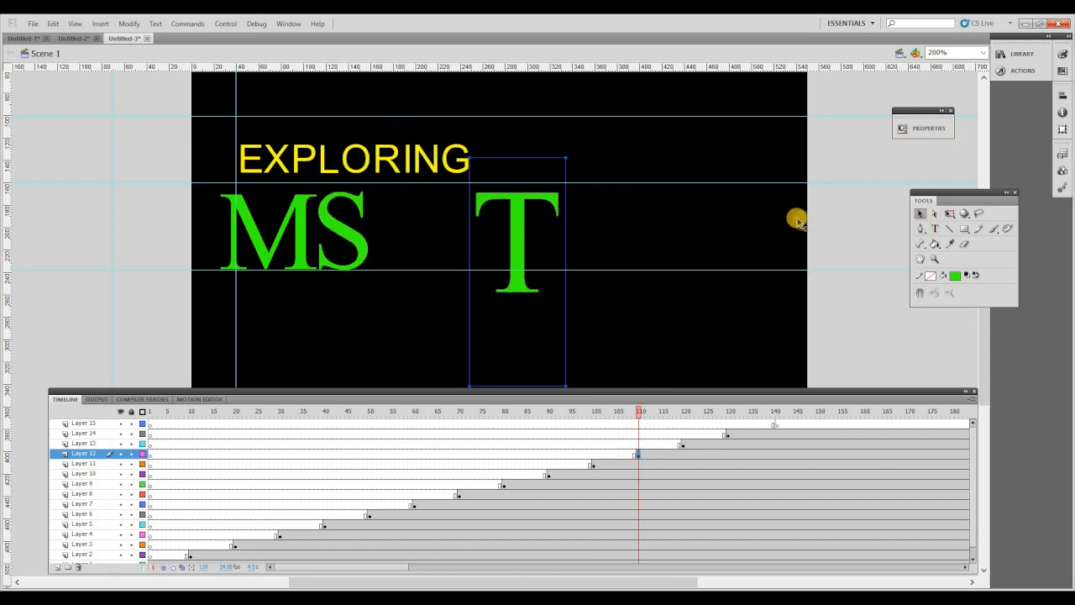
left_click(531, 242)
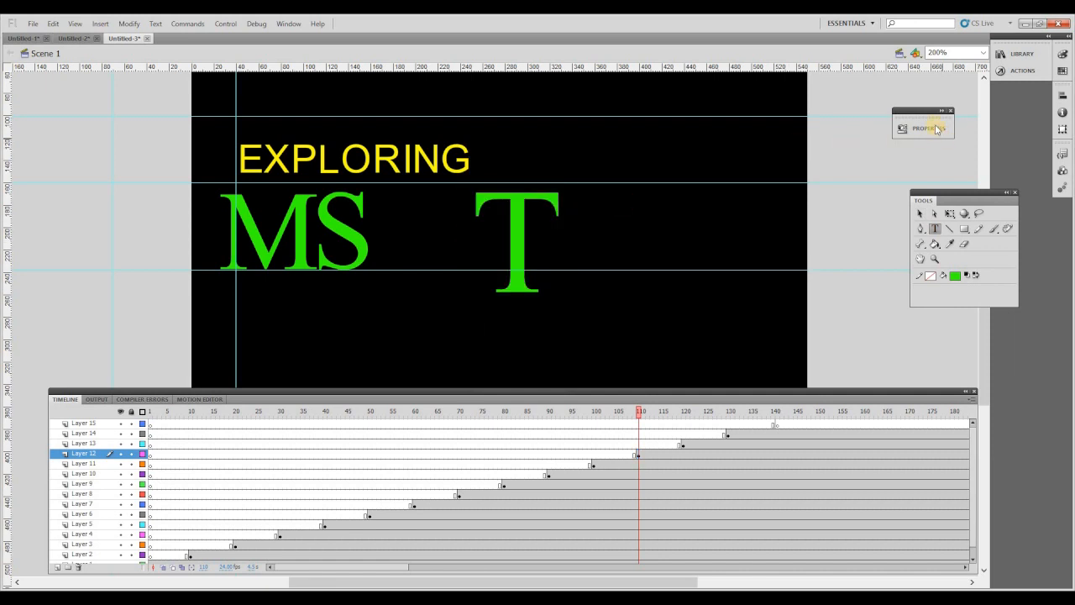
left_click(924, 127)
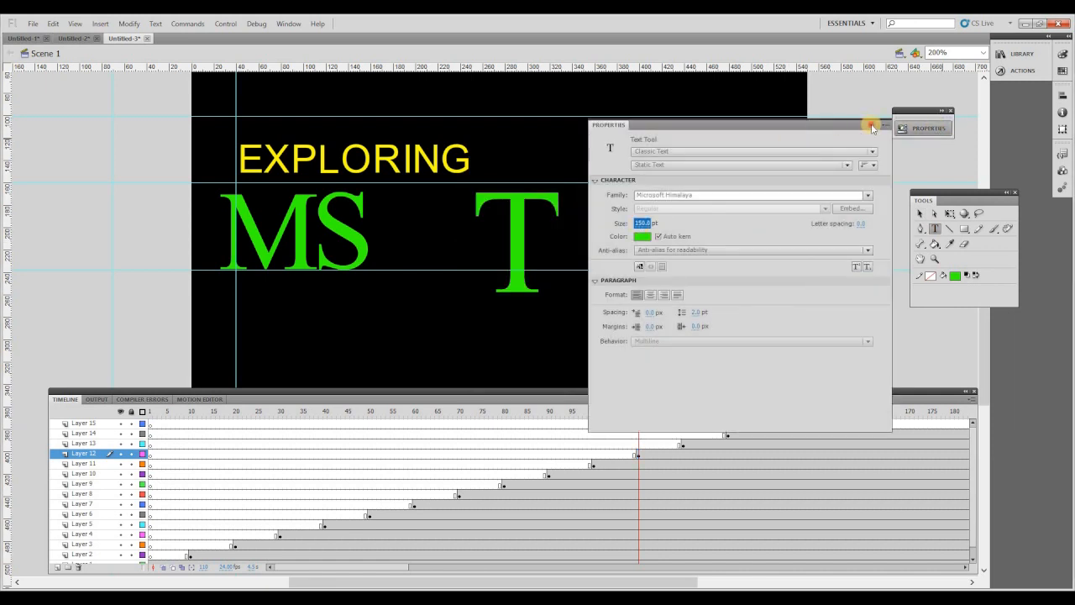
left_click(873, 127)
double_click(510, 220)
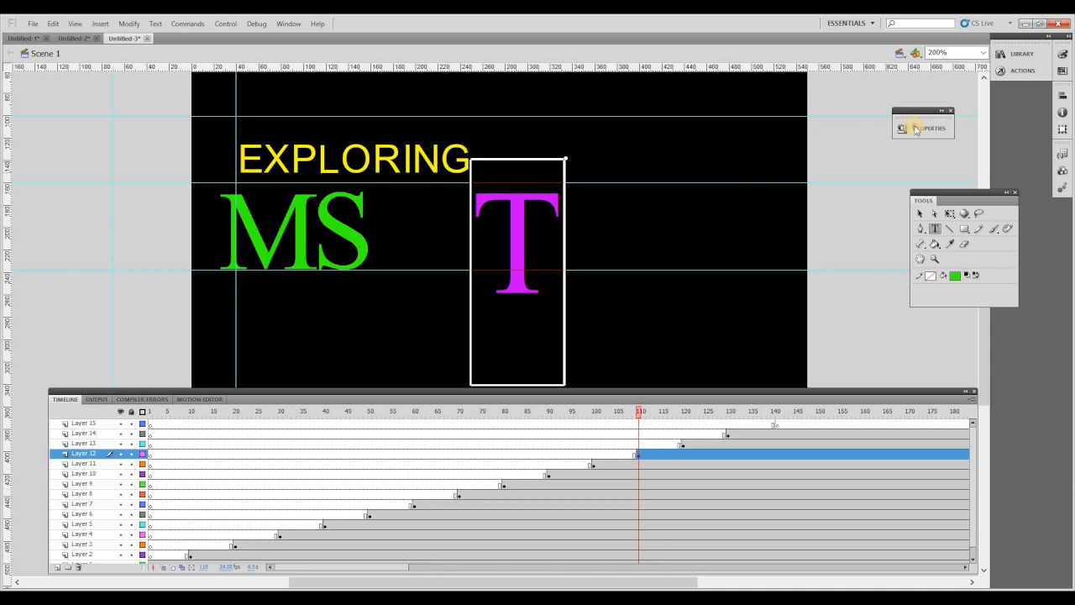
left_click(924, 128)
type("150")
key("Return")
left_click(875, 126)
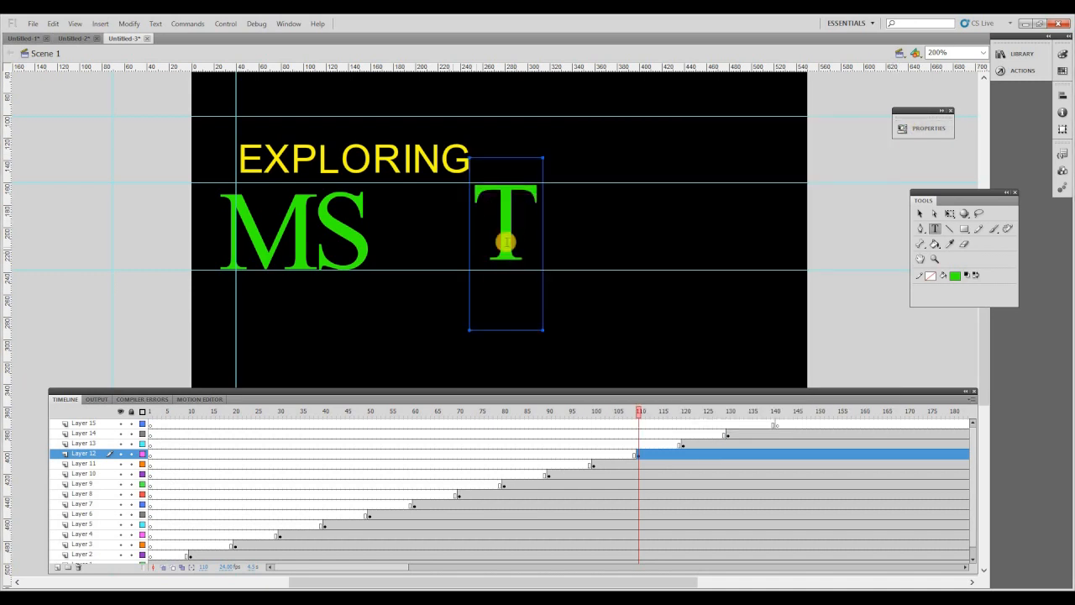
left_click(921, 213)
left_click_drag(513, 256, 439, 264)
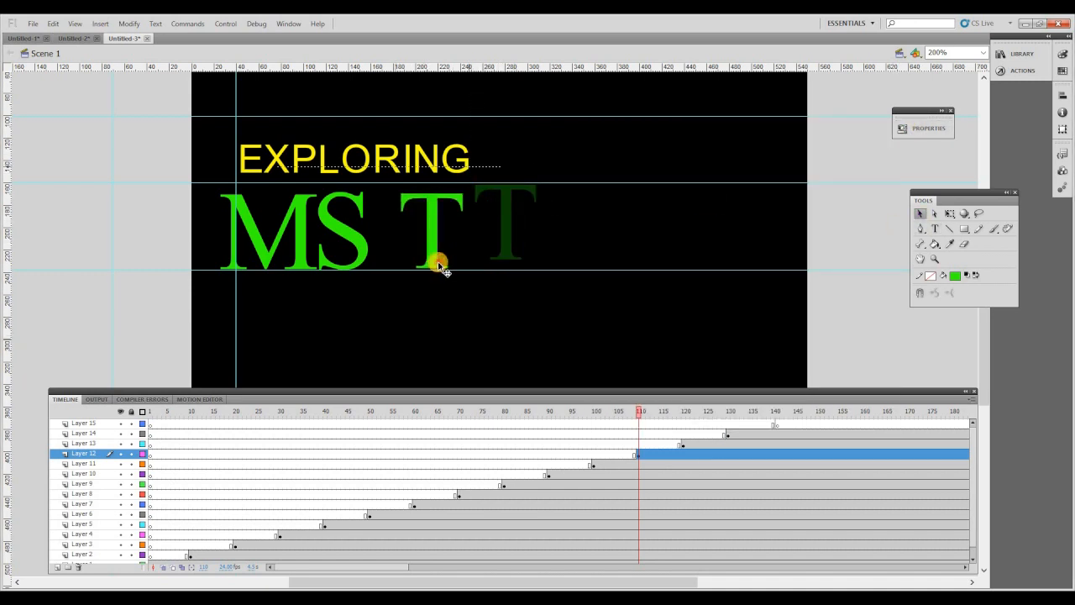
- Set the letter e on Layer 13 at frame 120 to 150 pt and place it directly after the T
left_click(682, 444)
key("t")
left_click(602, 254)
left_click(922, 129)
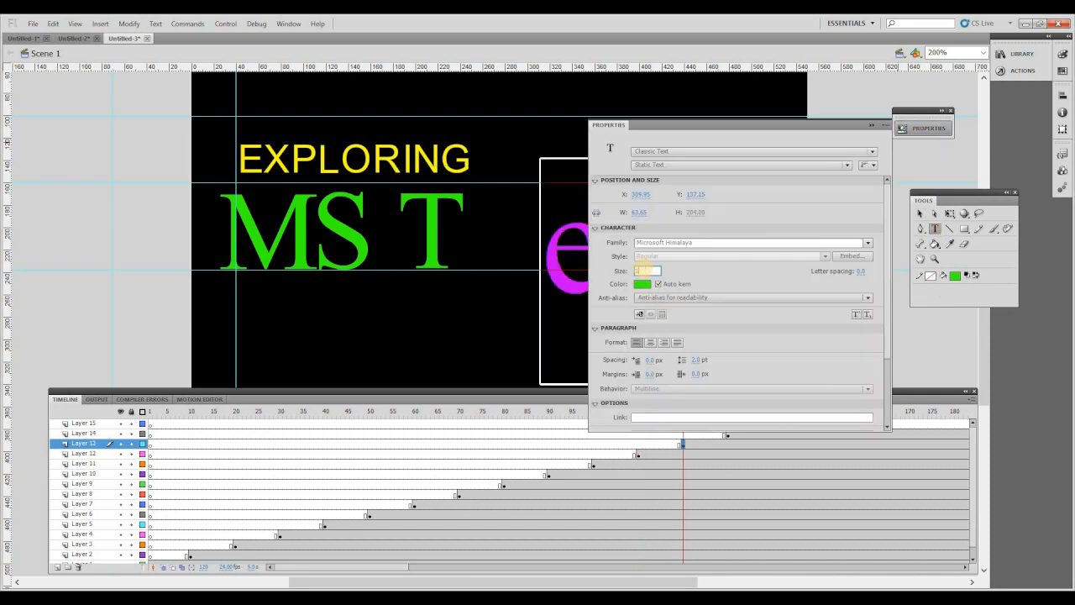
type("150")
left_click(873, 126)
left_click(919, 214)
left_click_drag(496, 255, 479, 257)
- Set the letter a on Layer 14 at frame 130 to 150 pt and align it on the baseline directly after the e
left_click(727, 434)
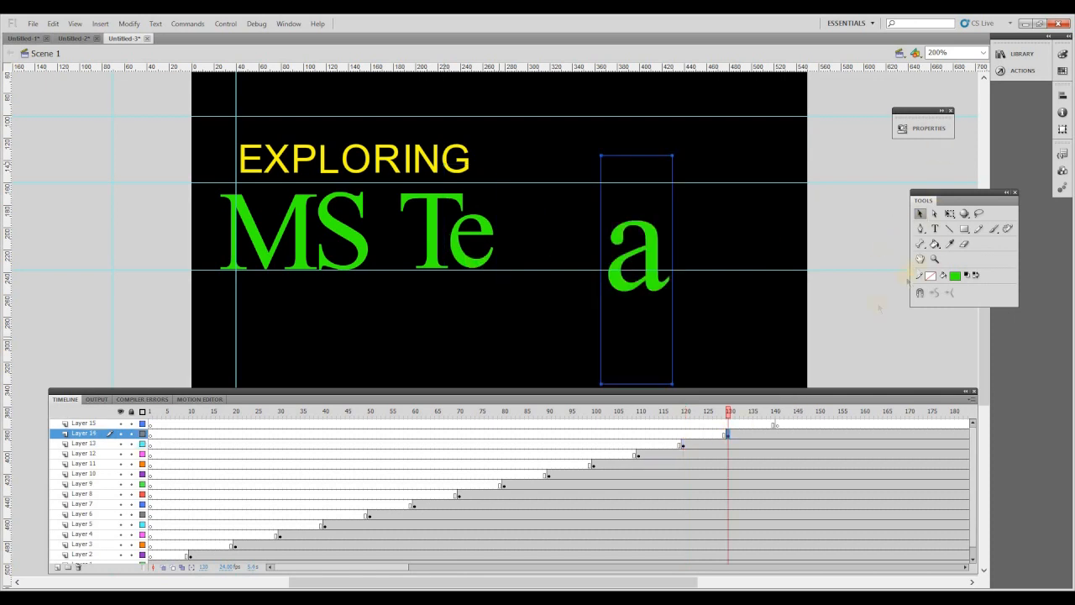
left_click(935, 231)
double_click(664, 247)
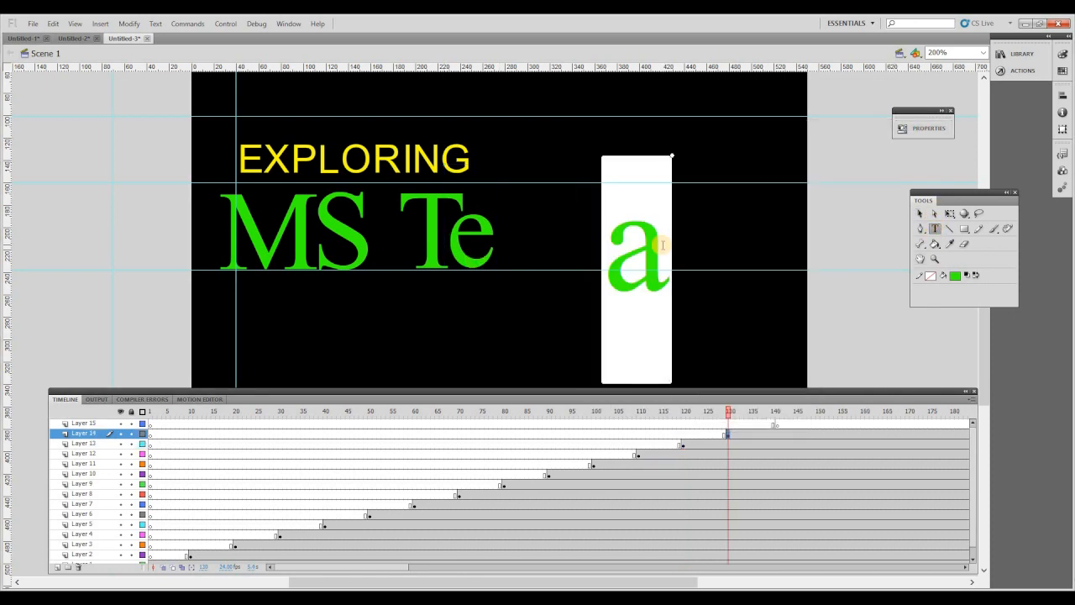
left_click(924, 127)
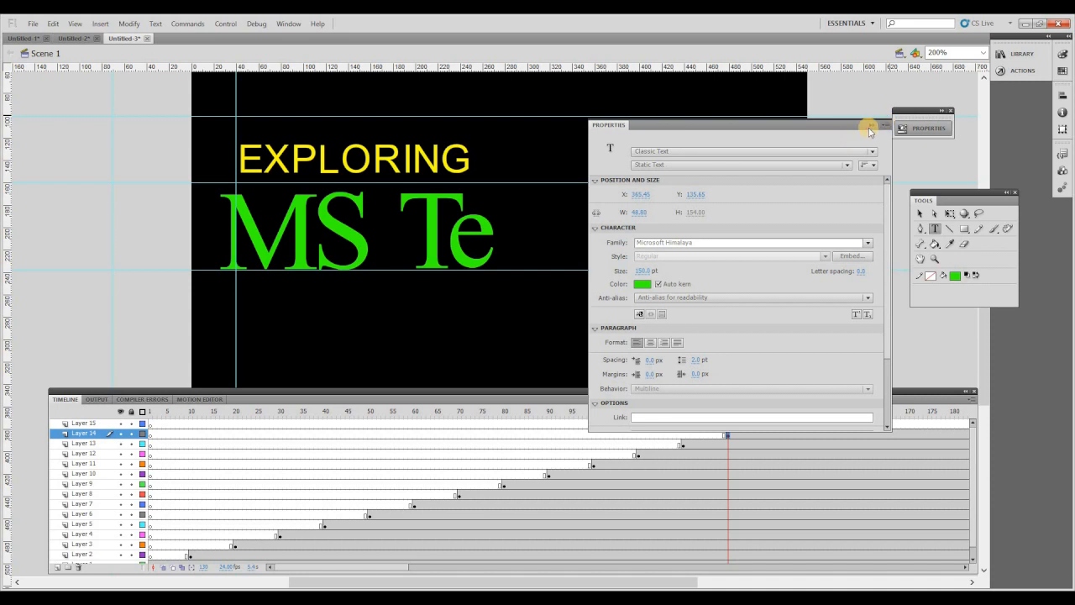
left_click(870, 127)
left_click(919, 213)
left_click_drag(629, 251, 527, 262)
double_click(528, 260)
left_click(744, 213)
left_click(920, 214)
key("Down")
key("Down")
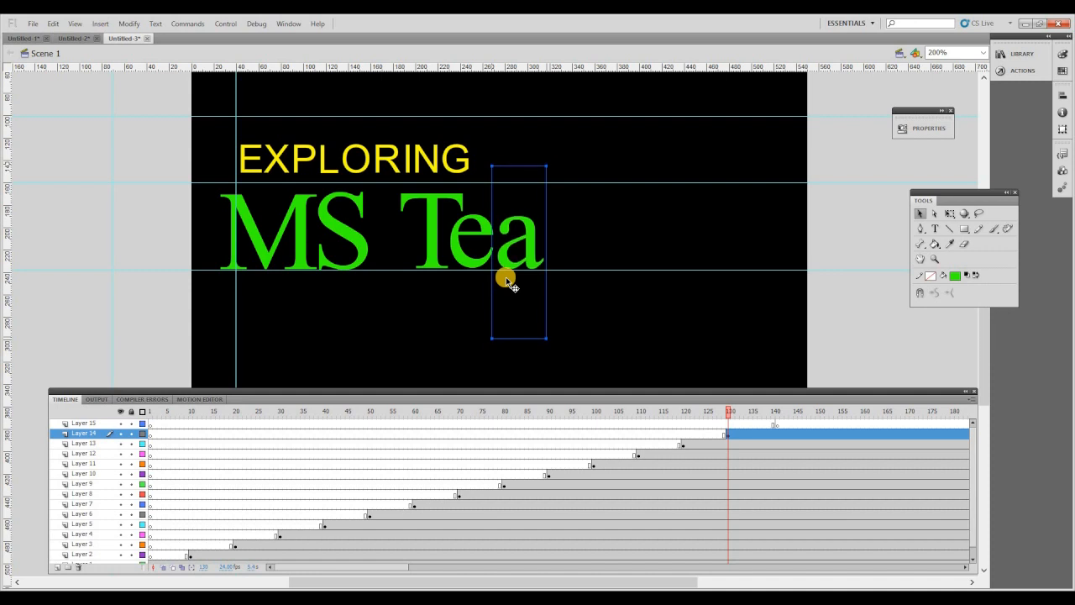
key("Right")
- Add a green lowercase m in a keyframe at frame 140 of Layer 15 and place it directly after the a
left_click(776, 425)
key("F6")
left_click(934, 228)
left_click(570, 243)
type("m")
key("ctrl+a")
left_click(927, 134)
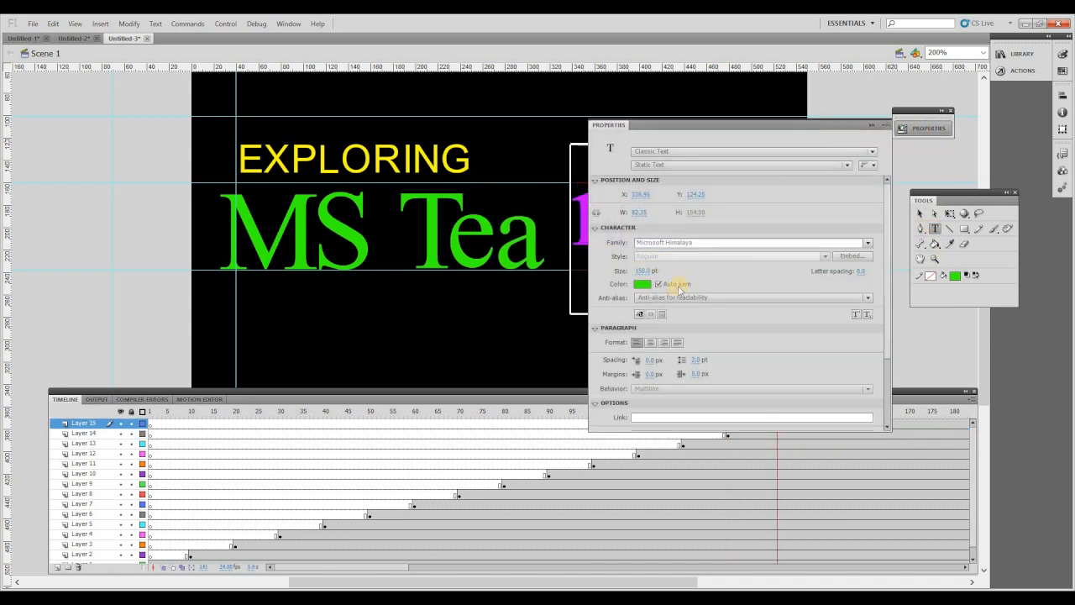
left_click(874, 124)
key("Escape")
left_click_drag(612, 240, 593, 267)
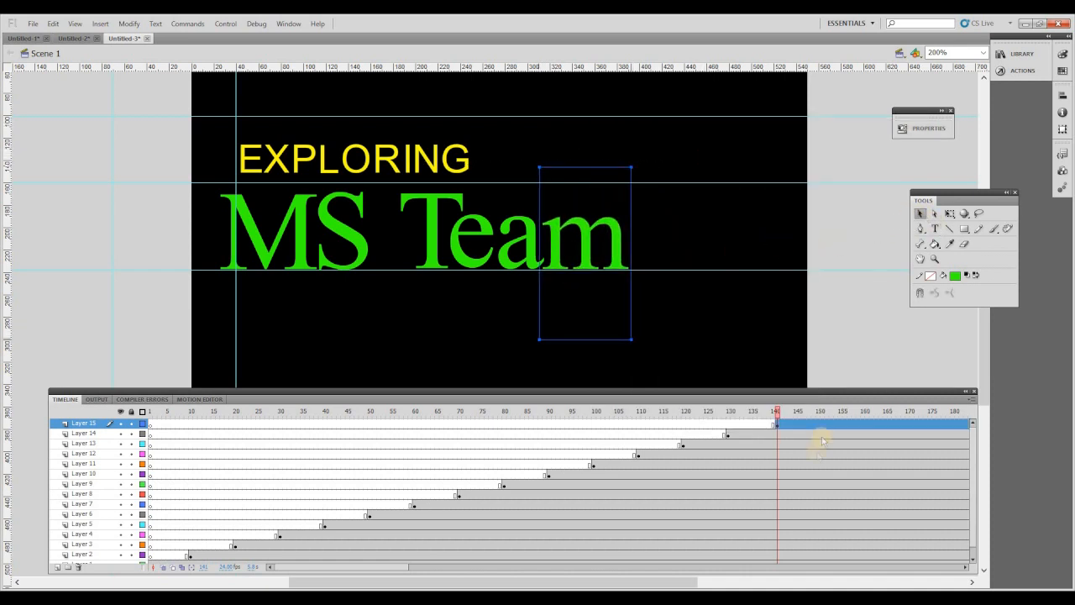
- Insert a new layer above Layer 15, add a green lowercase s at frame 150, and place it directly after the m
right_click(63, 425)
left_click(173, 232)
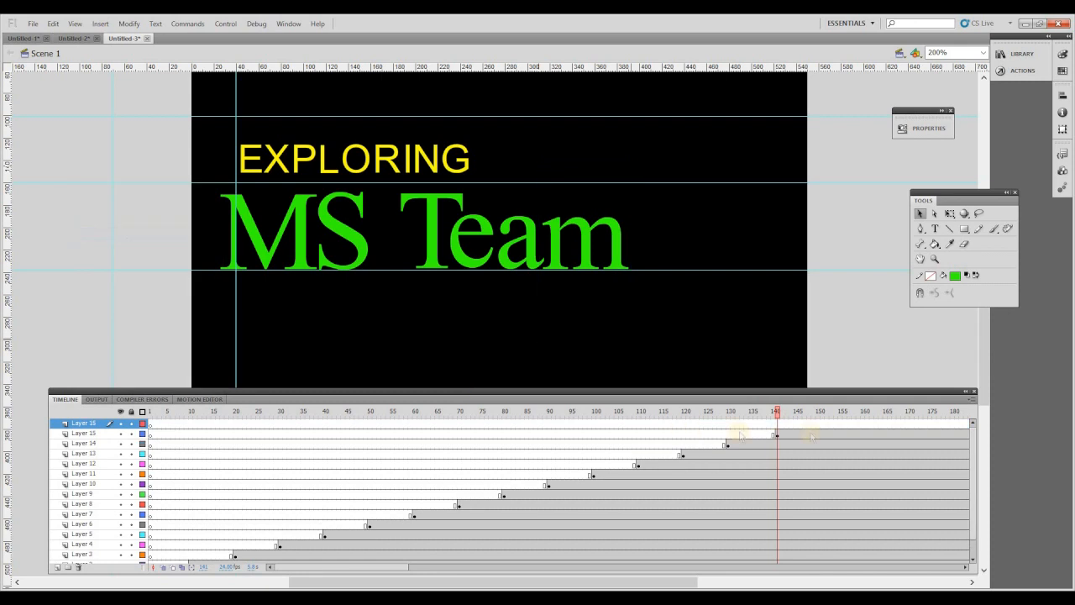
left_click(934, 229)
left_click(660, 231)
type("S")
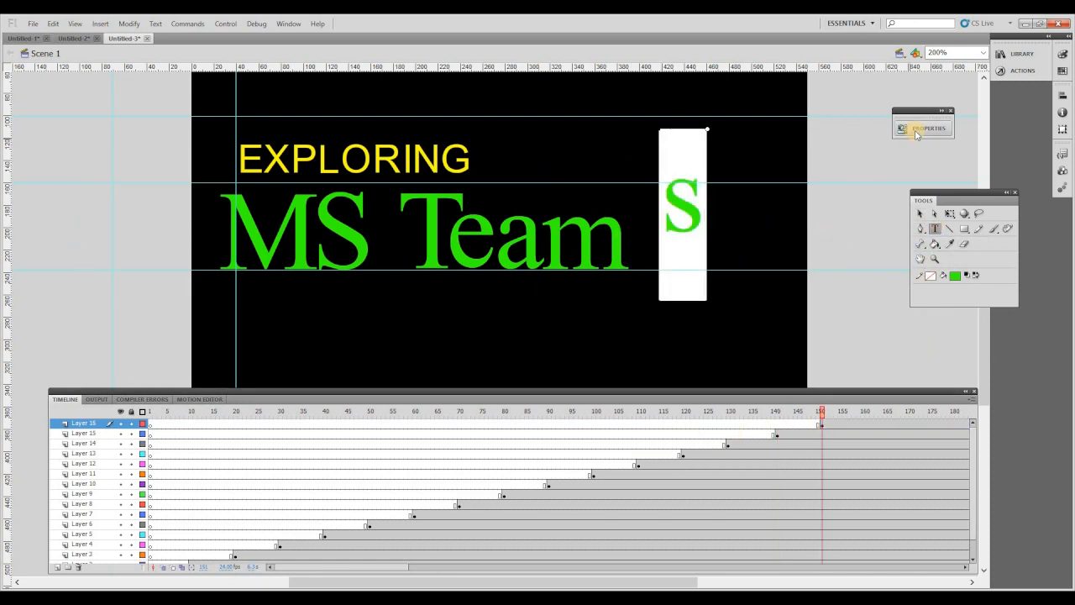
left_click(916, 132)
left_click(873, 123)
left_click(919, 213)
left_click_drag(668, 246, 655, 260)
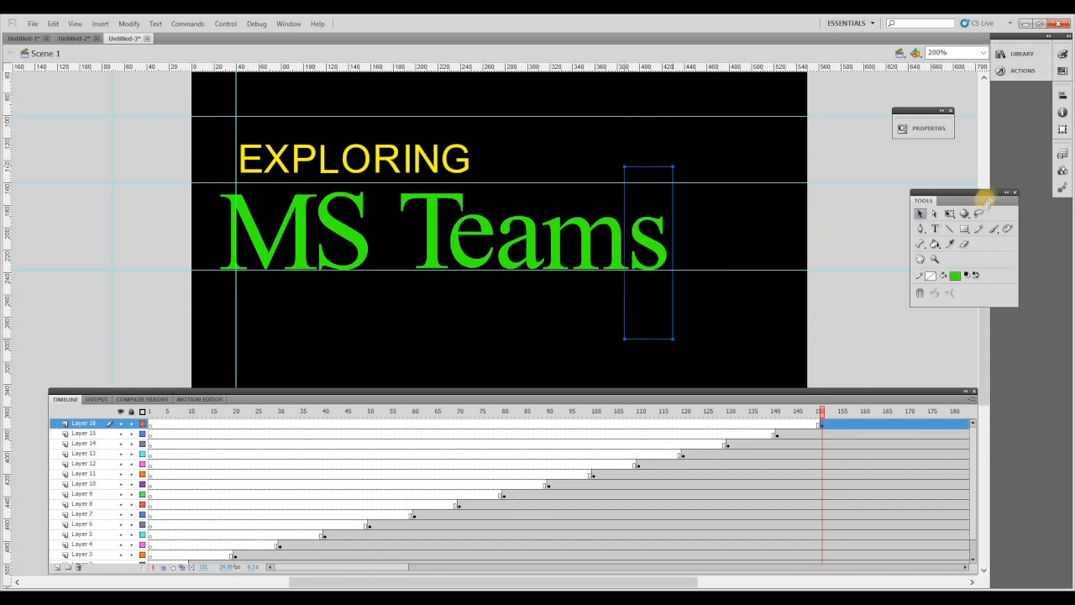
- Try to shift the second-line letters on Layers 10 to 16, moving the M at frame 90 to the vertical guide
left_click(820, 412)
left_click(775, 434)
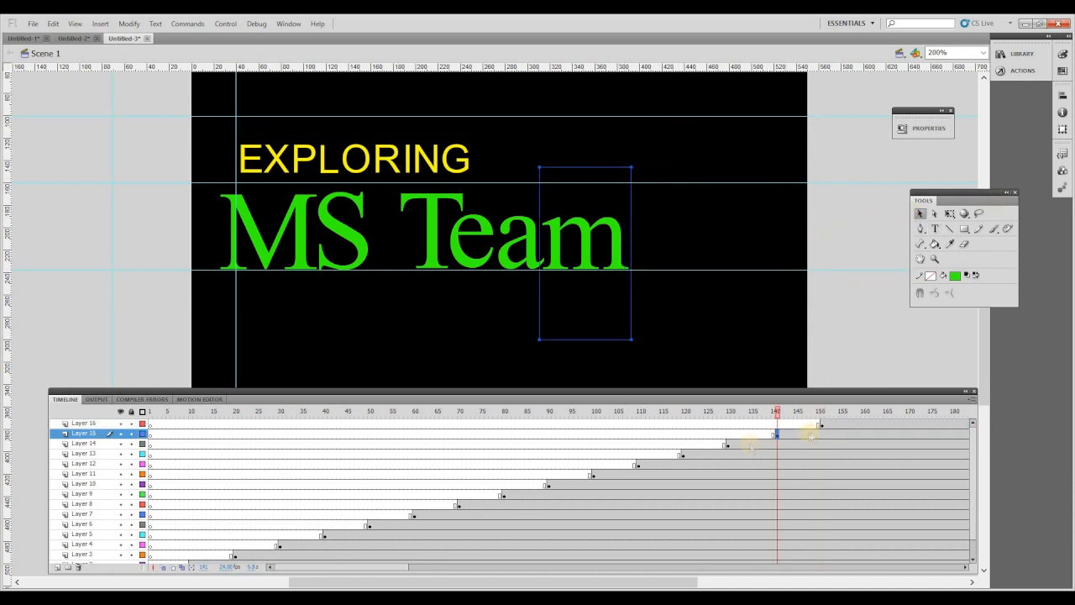
left_click_drag(820, 427, 547, 484)
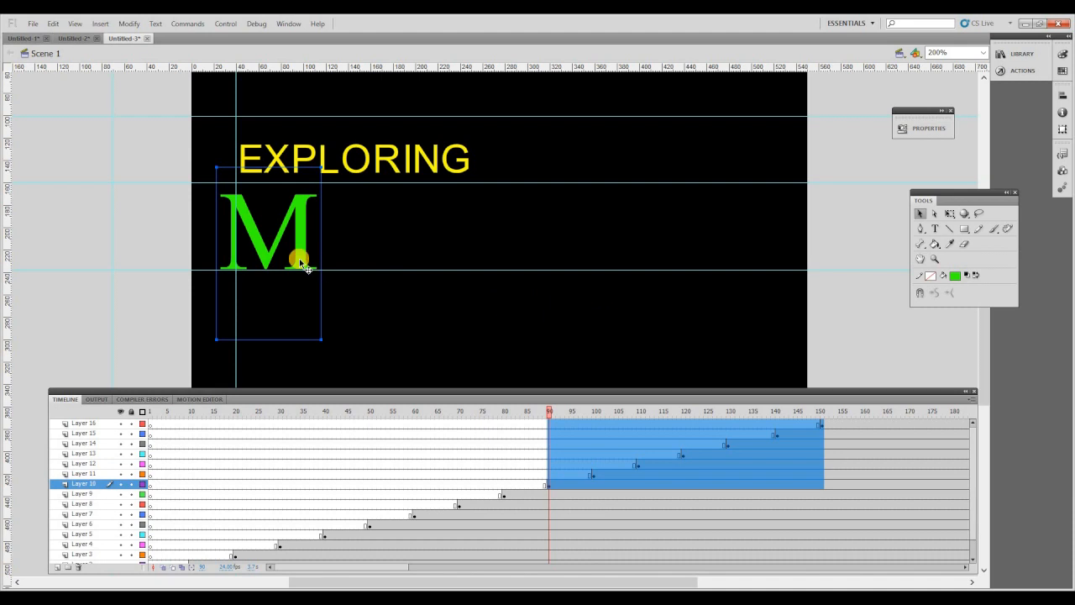
left_click_drag(311, 265, 321, 257)
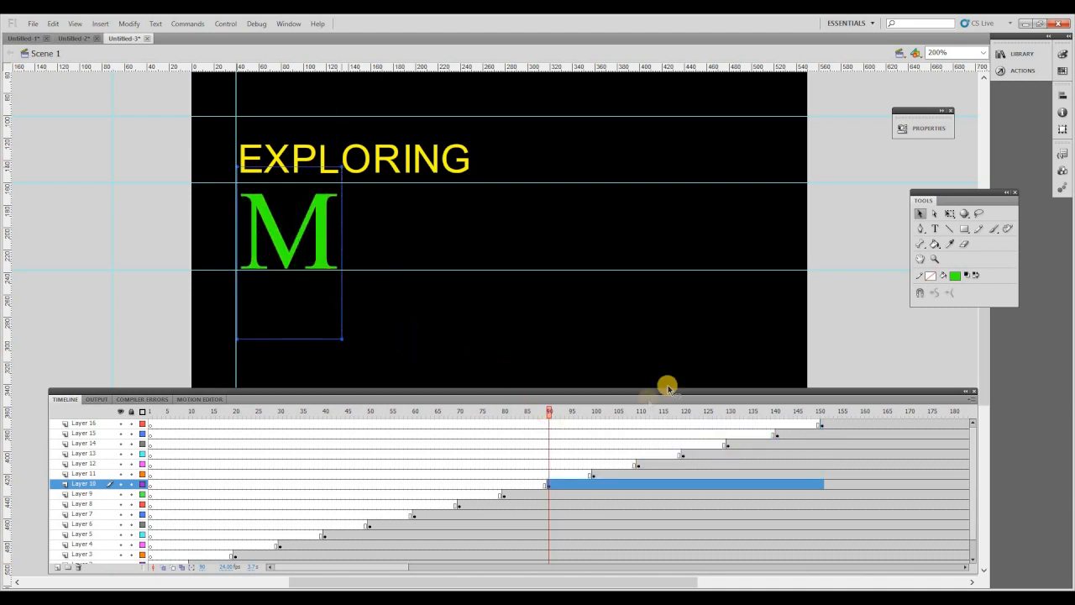
left_click(538, 458)
left_click(550, 486)
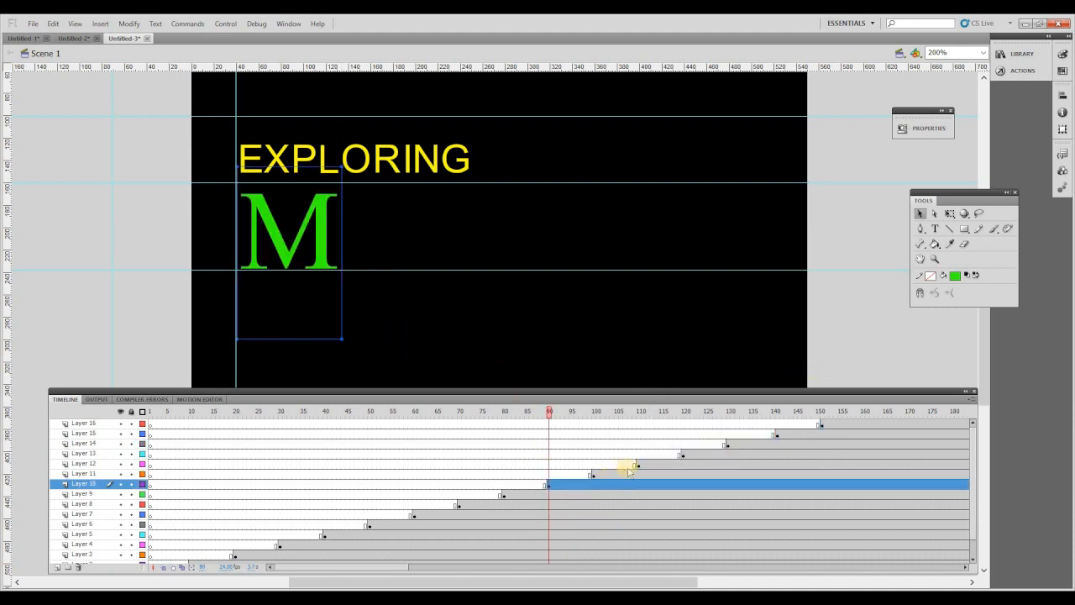
left_click(593, 475)
- Undo the shift of the M to the vertical guide
key("ctrl+z")
key("ctrl+z")
key("ctrl+z")
key("ctrl+z")
key("ctrl+z")
key("ctrl+z")
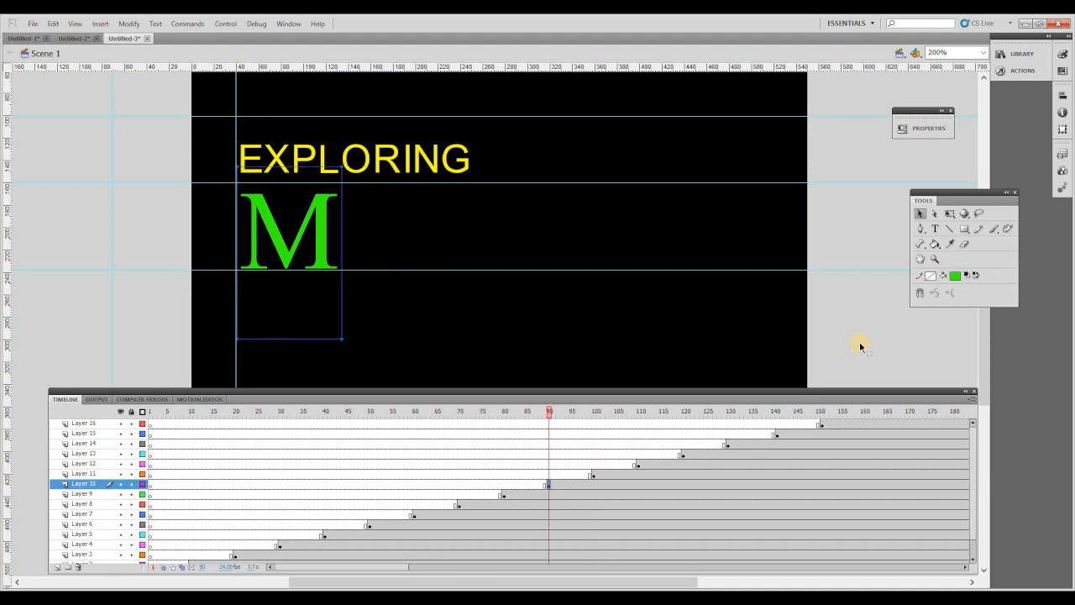
left_click(848, 341)
- Test the movie to check the letter-by-letter animation, and close the preview
mouse_move(661, 583)
left_mouse_down()
mouse_move(719, 582)
mouse_move(651, 573)
left_mouse_up()
left_click_drag(747, 391, 707, 383)
left_click_drag(331, 559, 265, 578)
left_click_drag(753, 386, 772, 399)
key("ctrl+Return")
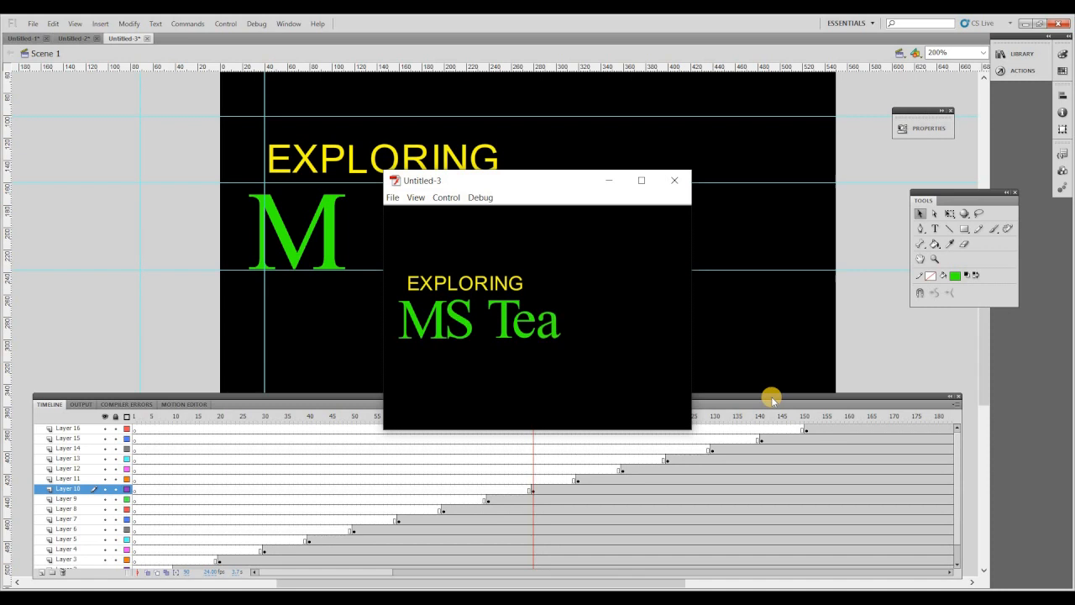
left_click(675, 180)
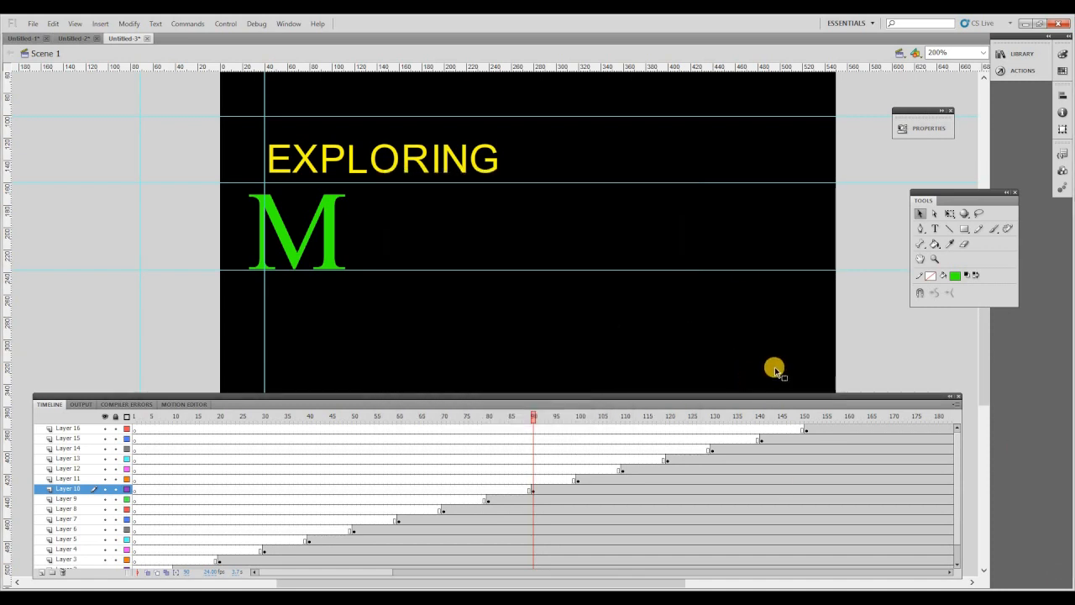
- Move the s at frame 150 away from the m and set the vertical guide at its leading edge, about 460 px
left_click(803, 428)
left_click_drag(682, 266, 766, 264)
left_click(761, 438)
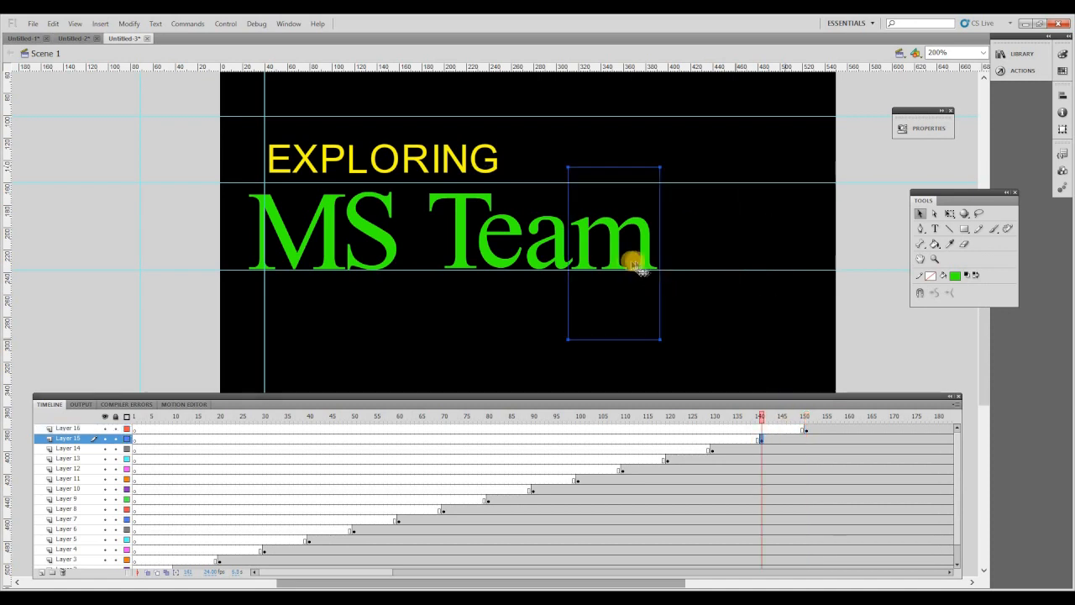
left_click(804, 428)
left_click_drag(265, 184, 437, 183)
left_click_drag(266, 328, 737, 332)
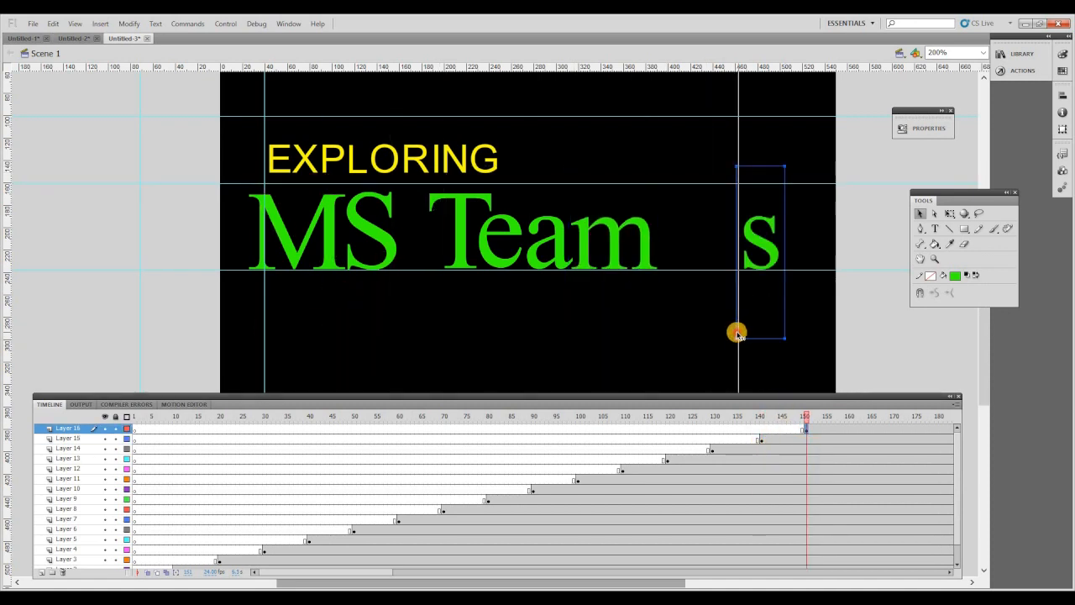
- Move the m on Layer 15 up to the vertical guide and nudge the s on Layer 16 closer to it
left_click(762, 439)
left_click_drag(584, 290, 657, 290)
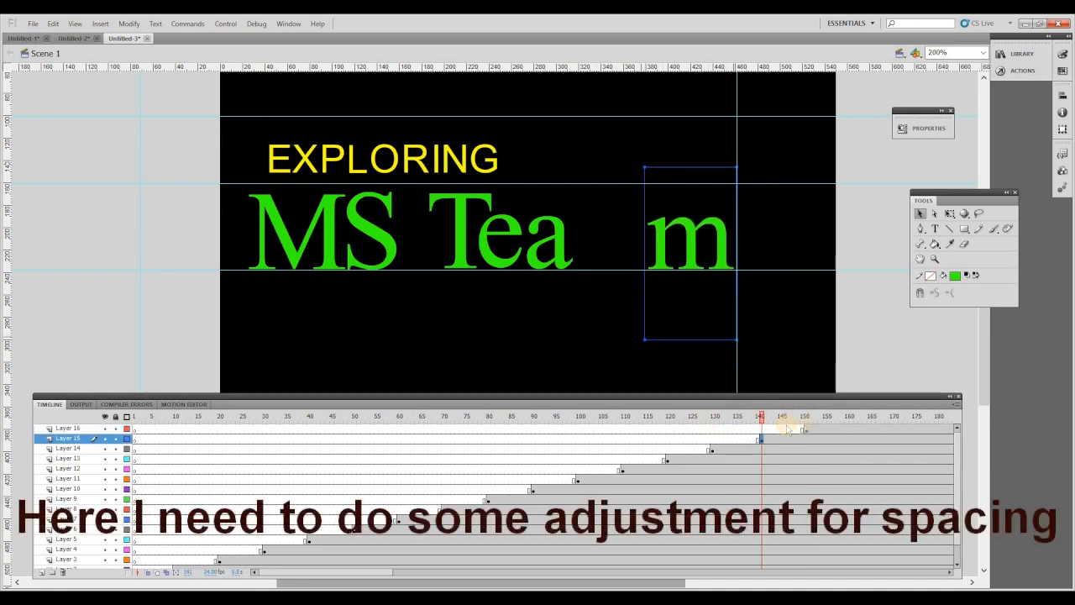
left_click(827, 429)
left_click(762, 439)
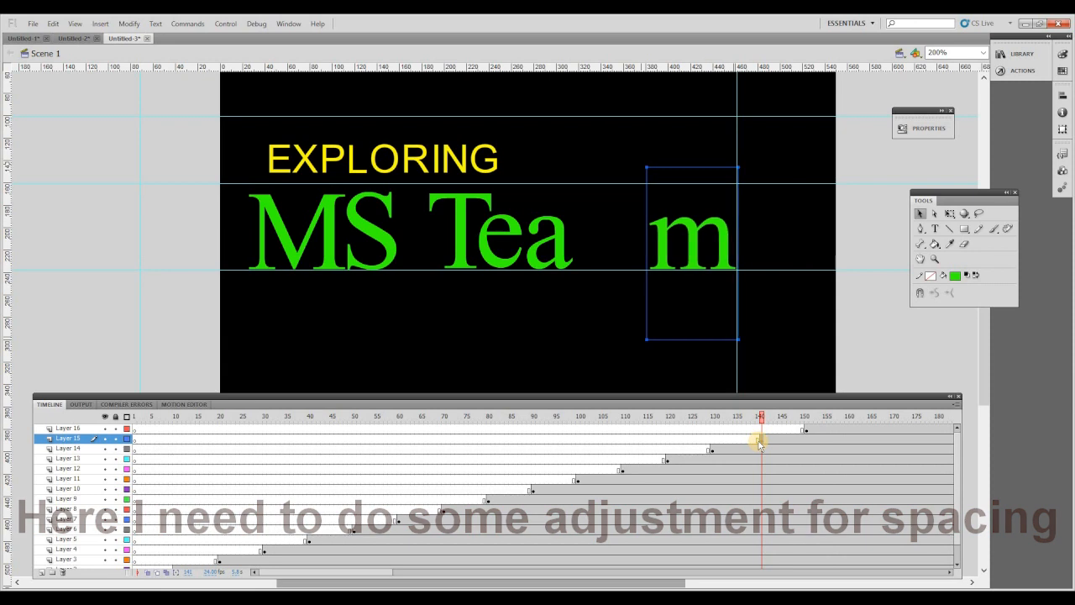
left_click(843, 431)
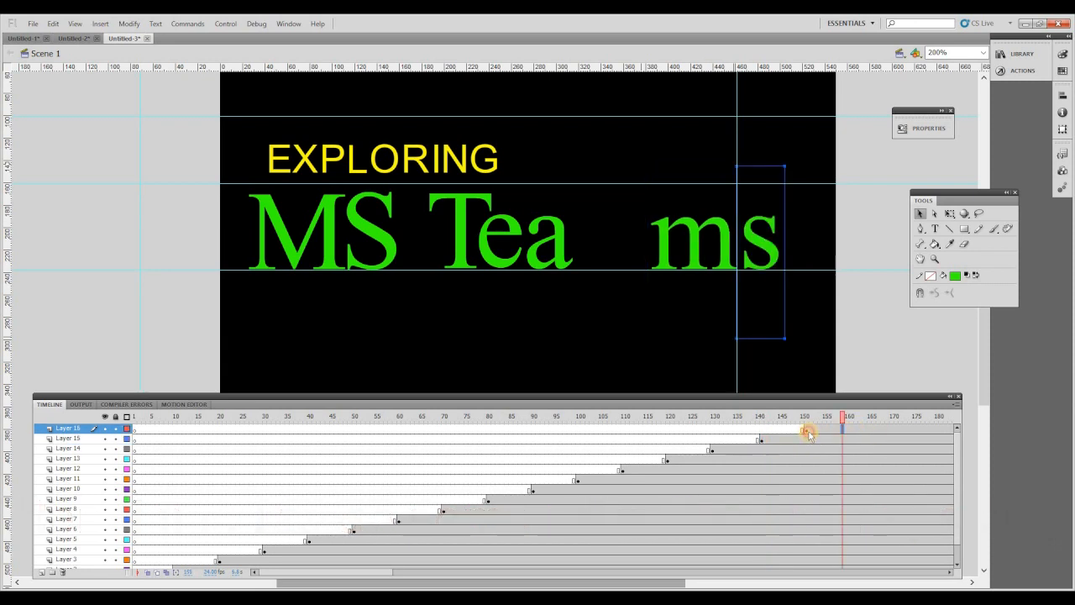
key("Left")
key("Left")
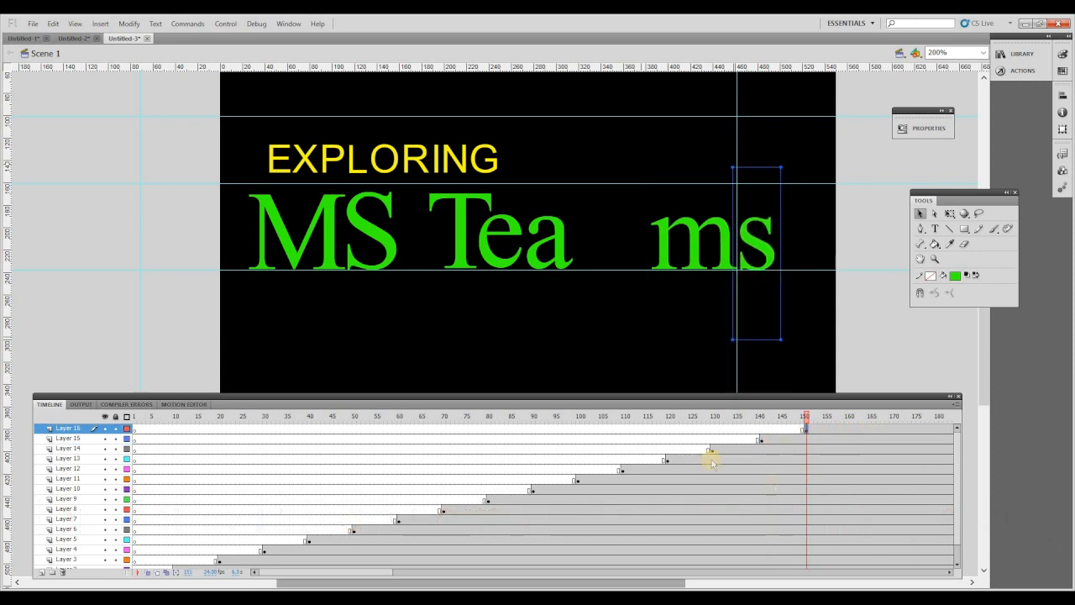
- Move the vertical guide to the m's leading edge at about 380 px and nudge the a on Layer 14 up to it
left_click_drag(736, 369, 649, 358)
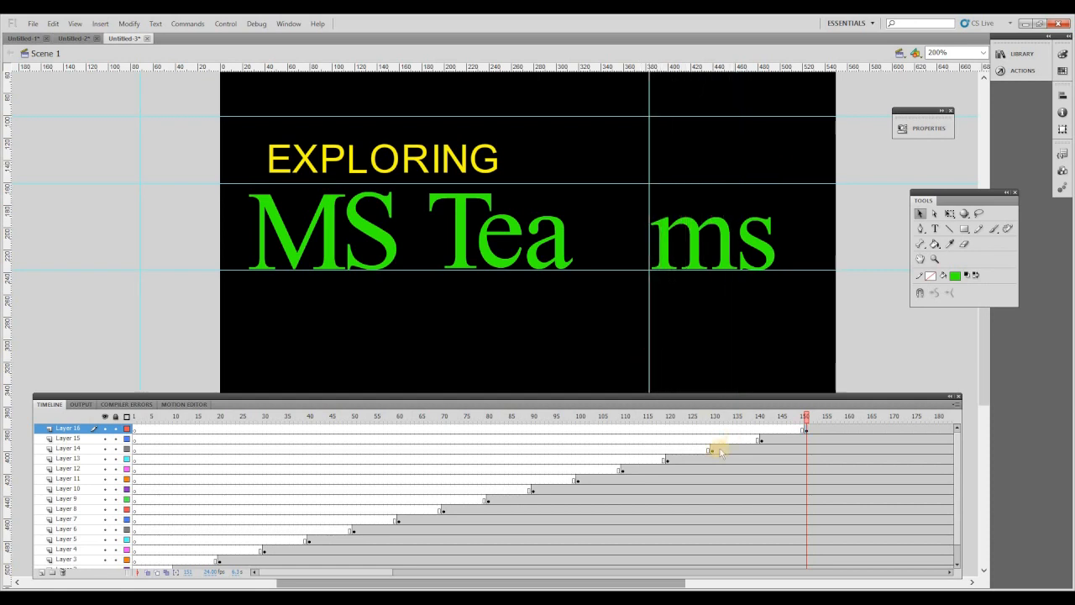
left_click(713, 450)
key("Right")
key("Right")
key("Right")
key("Right")
key("Right")
key("Right")
key("Right")
key("Right")
key("Right")
key("Right")
key("Right")
key("Right")
key("Right")
key("Right")
key("Right")
key("Right")
key("Right")
key("Right")
key("Right")
key("Right")
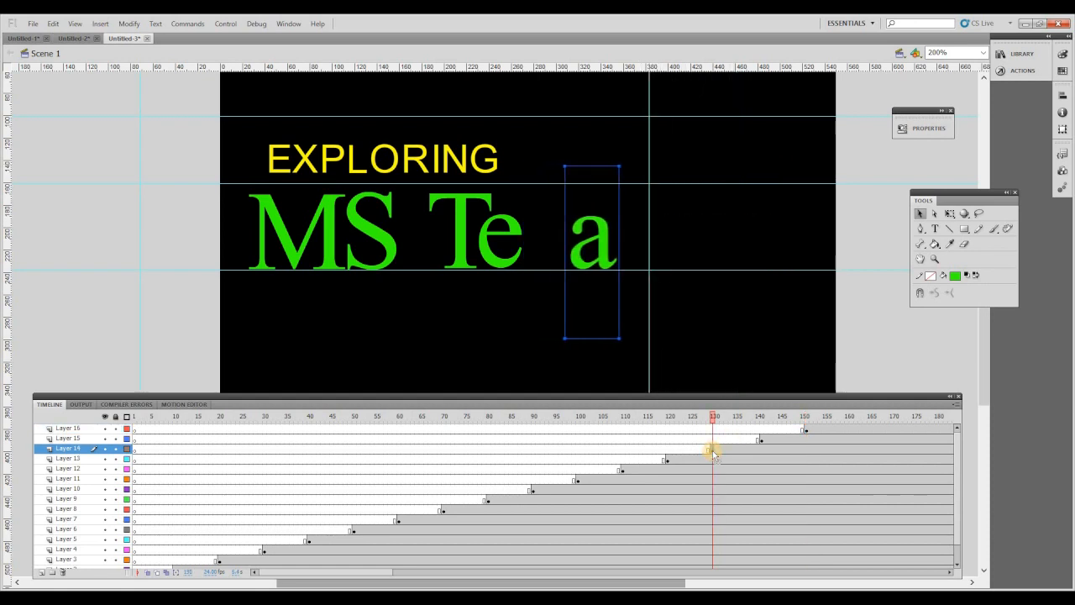
key("Right")
key("Right")
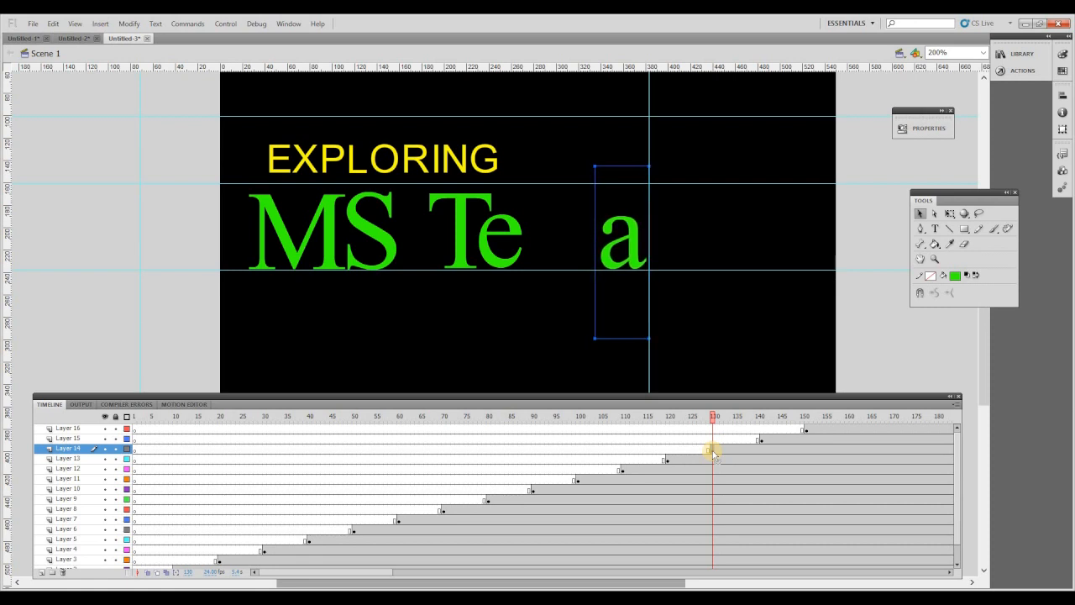
- Move the vertical guide to the a's leading edge at about 332 px and move the e on Layer 13 up to it
left_click(667, 462)
left_click(712, 450)
left_click_drag(648, 381, 592, 382)
left_click(668, 459)
left_click_drag(505, 270, 564, 269)
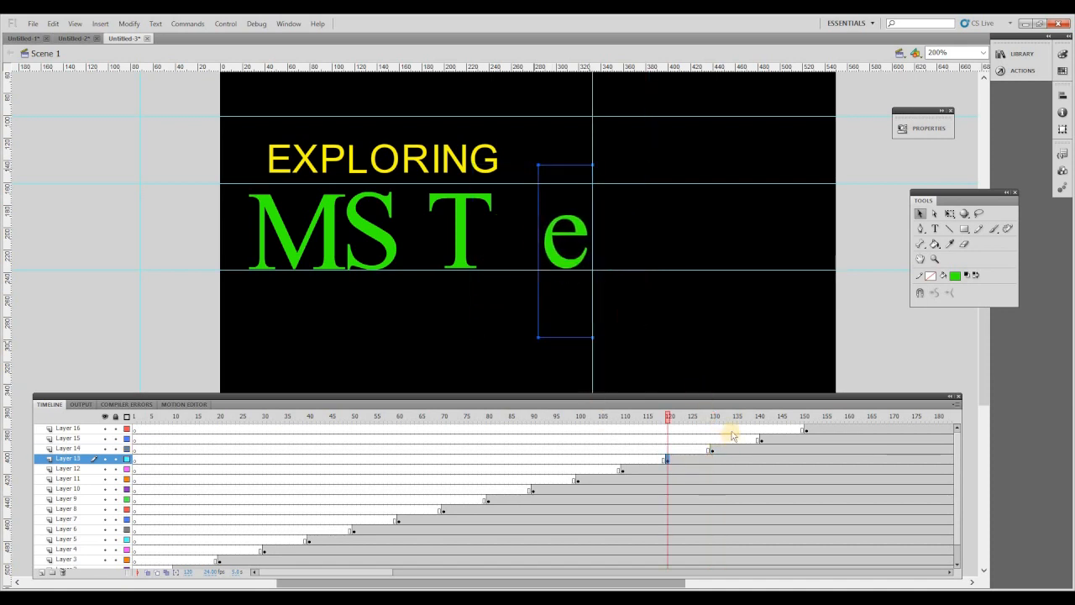
- Move the vertical guide to about 340 px and nudge the e on Layer 13 closer to the a
left_click(844, 430)
left_click(666, 461)
key("Right")
key("Right")
key("Right")
left_click(824, 430)
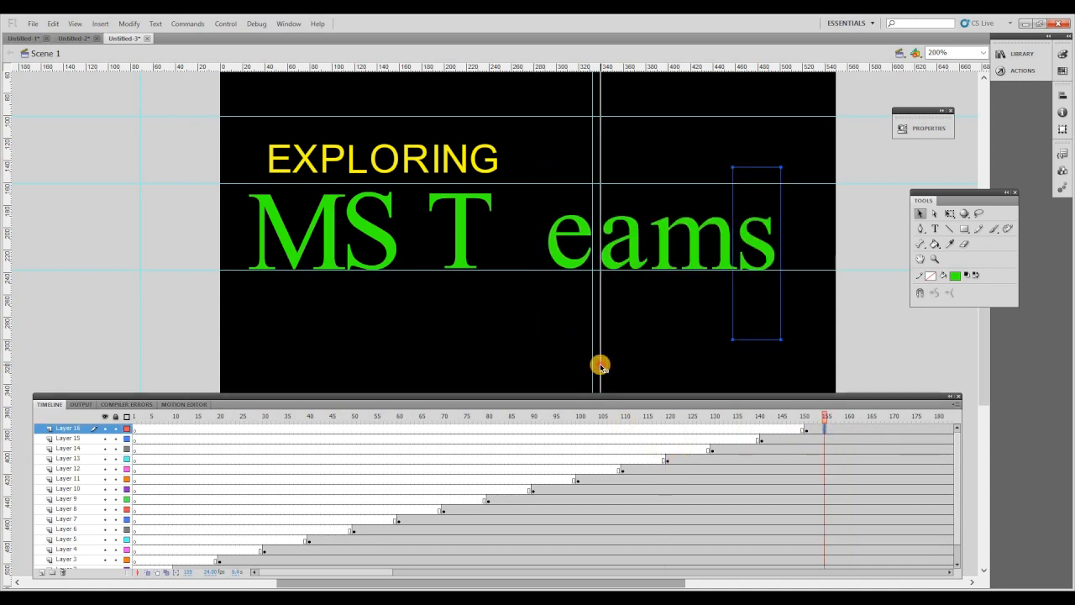
left_click(667, 460)
key("Right")
key("Right")
key("Right")
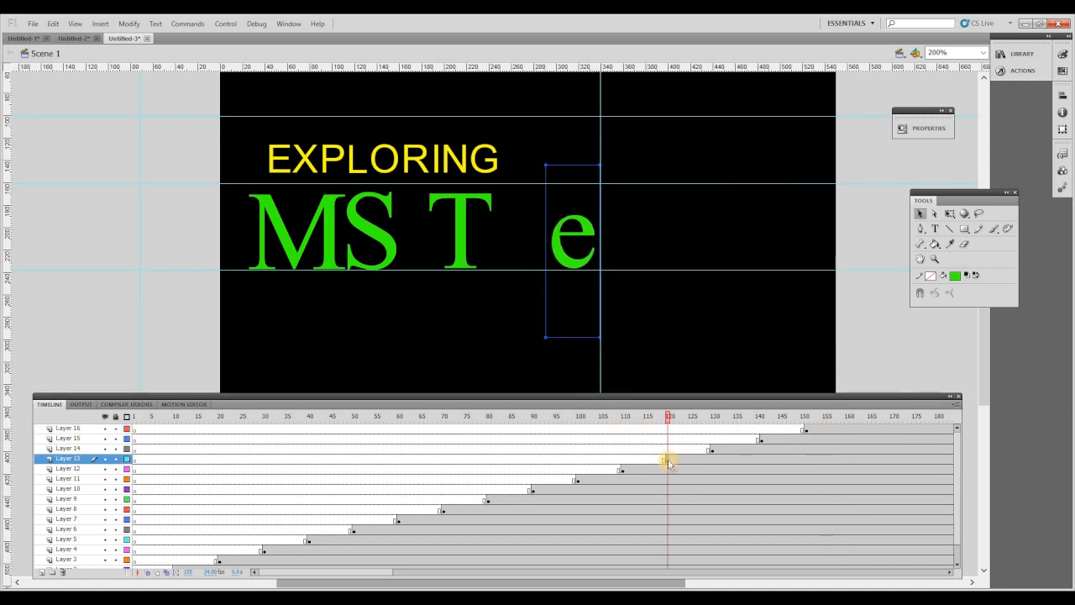
left_click(869, 430)
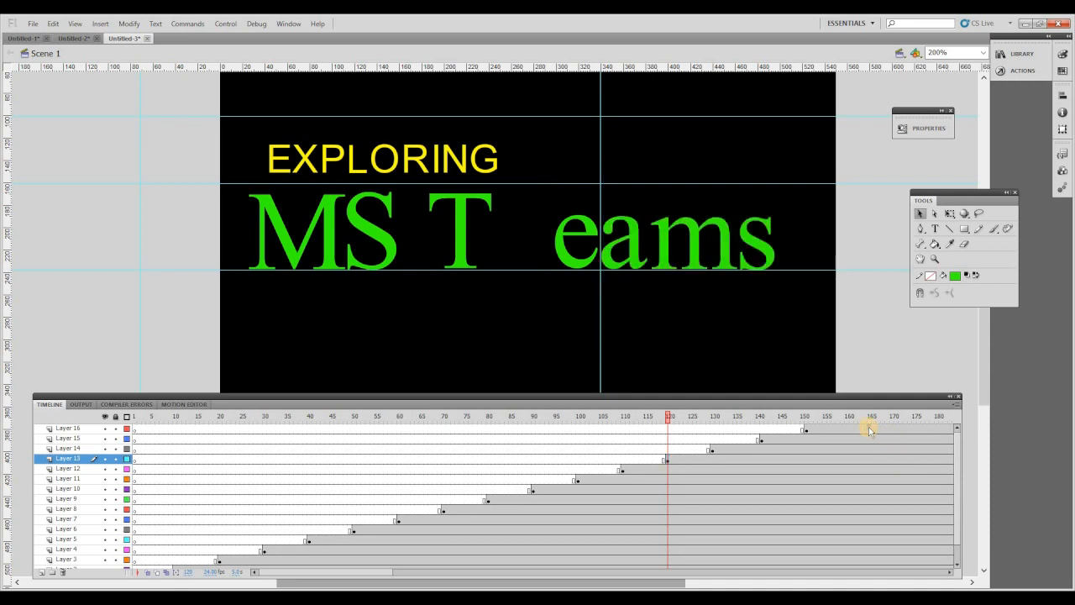
left_click(668, 460)
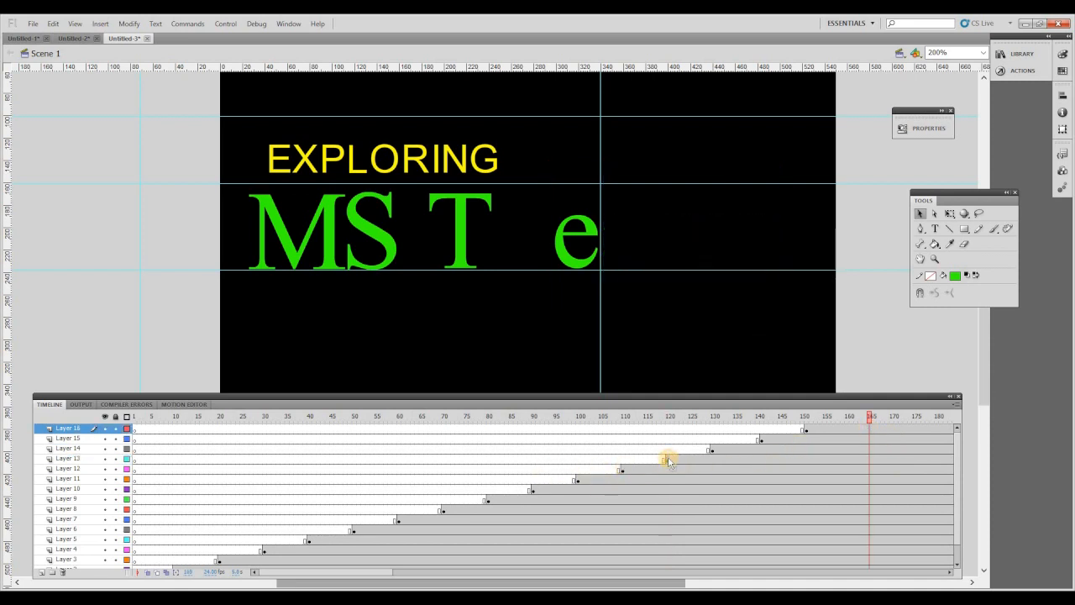
- Move the vertical guide to the e's leading edge at about 296 px and nudge the T on Layer 12 up to it
left_click_drag(602, 379, 552, 370)
left_click(621, 469)
key("Right")
key("Right")
key("Right")
key("Right")
key("Right")
key("Right")
key("Right")
key("Right")
key("Right")
key("Right")
key("Right")
key("Right")
key("Right")
key("Right")
key("Right")
key("Right")
key("Right")
key("Right")
key("Right")
key("Right")
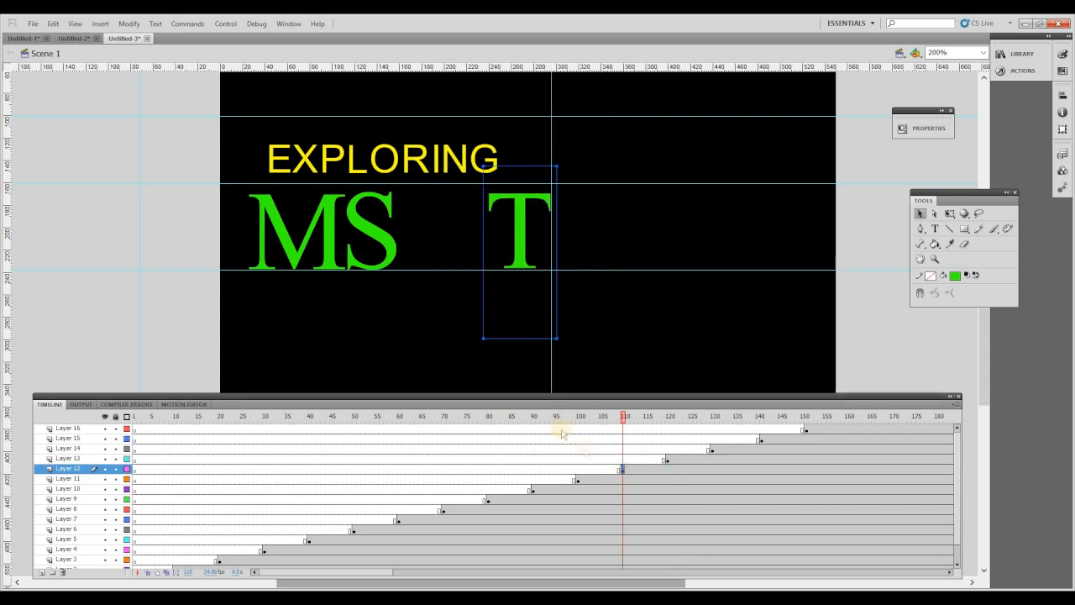
left_click(870, 430)
left_click(636, 468)
- Move the vertical guide to the T's leading edge at about 235 px and move the S on Layer 11 up to it
left_click_drag(551, 384, 483, 384)
left_click(576, 479)
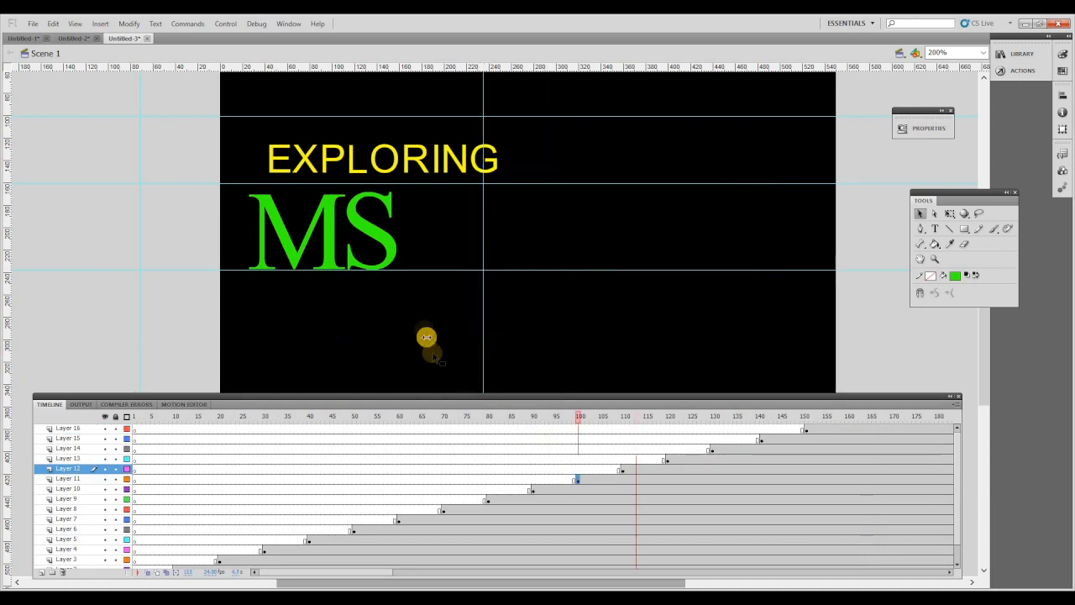
left_click_drag(415, 264, 443, 261)
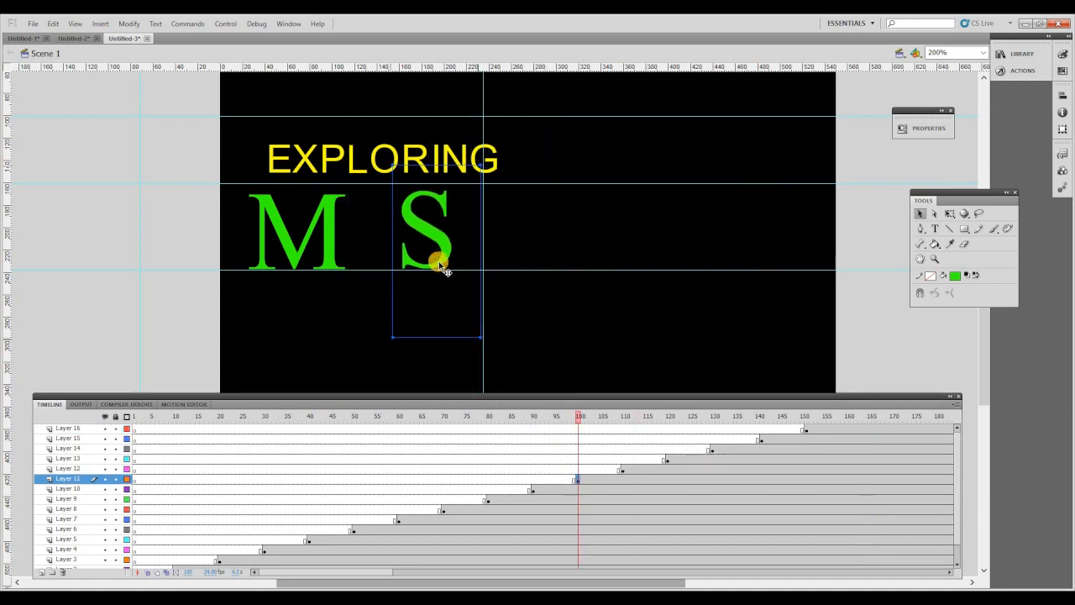
- Move the vertical guide to the S's leading edge at about 160 px and nudge the M on Layer 10 up to it
left_click_drag(481, 370, 399, 369)
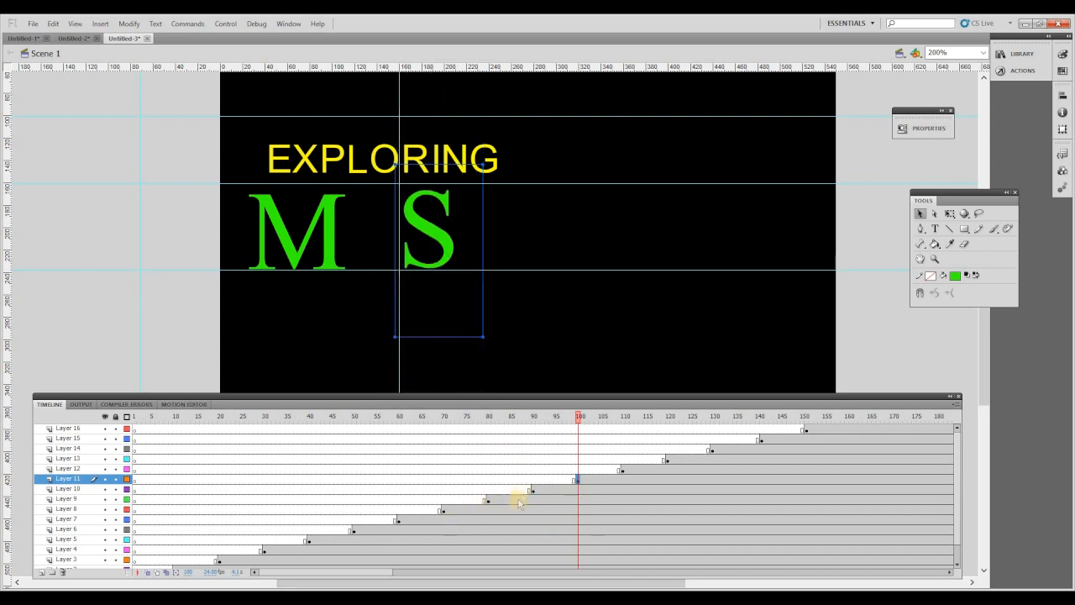
left_click(532, 488)
key("Right")
key("Right")
key("Right")
key("Right")
key("Right")
key("Right")
key("Right")
key("Right")
key("Right")
key("Right")
key("Right")
key("Right")
key("Right")
key("Right")
key("Right")
key("Right")
key("Right")
key("Right")
key("Right")
key("Right")
key("Right")
key("Right")
key("Right")
key("Right")
key("Right")
key("Right")
key("Right")
key("Right")
left_click(759, 319)
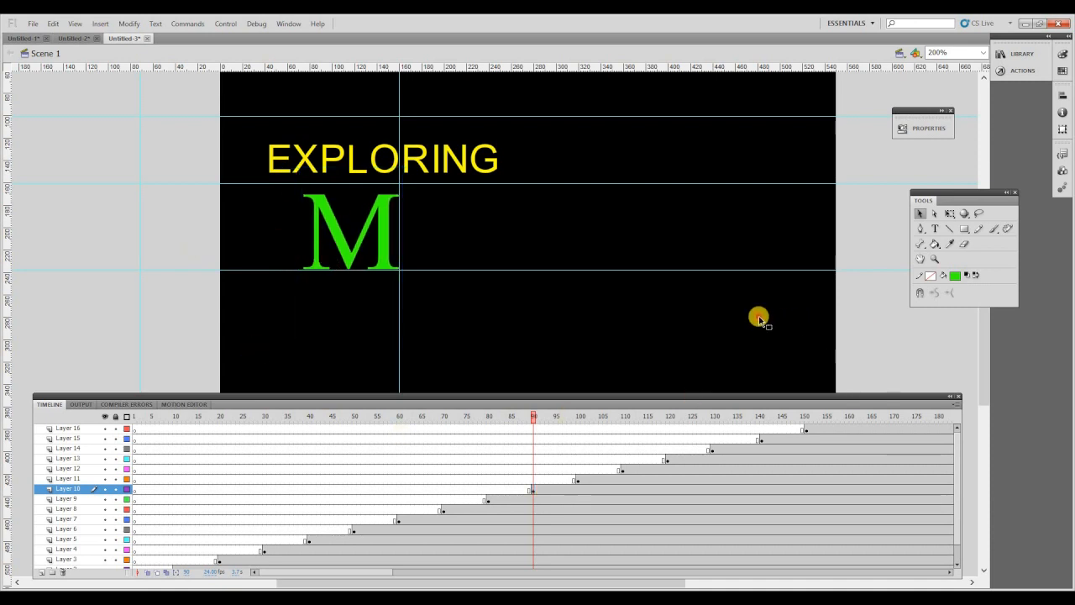
left_click(839, 430)
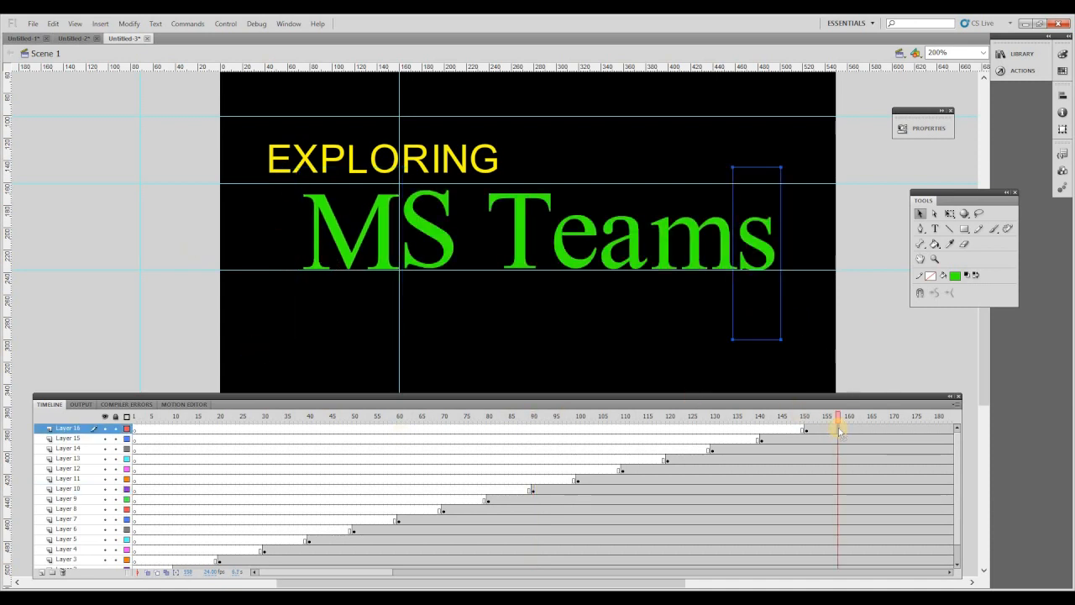
- Move the two upper horizontal guides below the MS Teams line to about 244 and 277 px, marking a third text line
left_click(545, 132)
left_click_drag(540, 116, 520, 277)
left_click_drag(547, 184, 529, 314)
- Insert a new layer above Layer 16 and add a keyframe at frame 160
right_click(72, 429)
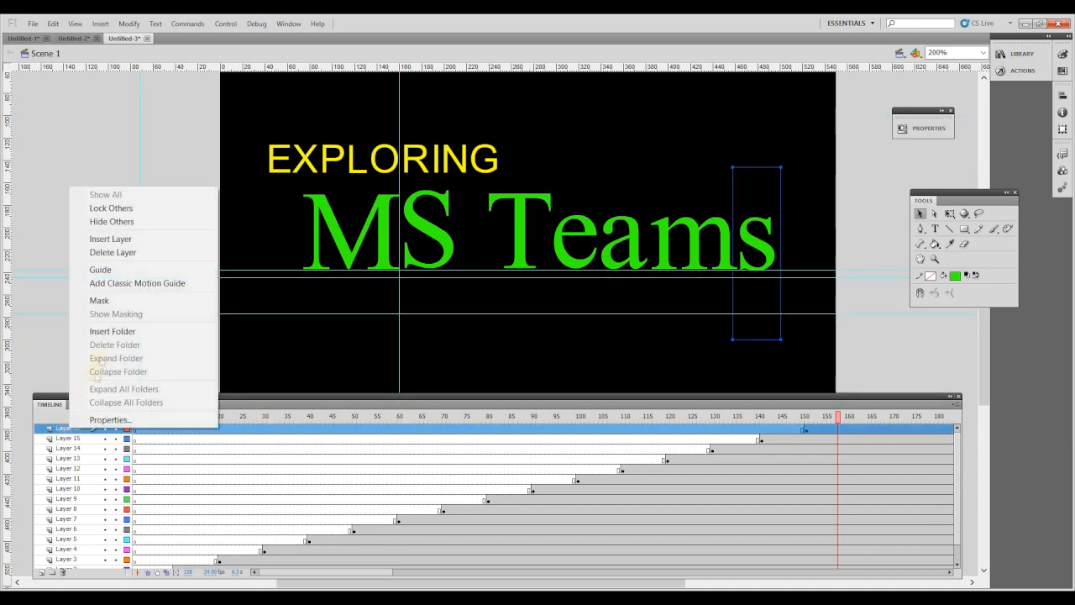
left_click(84, 237)
left_click_drag(339, 571, 401, 571)
left_click(476, 431)
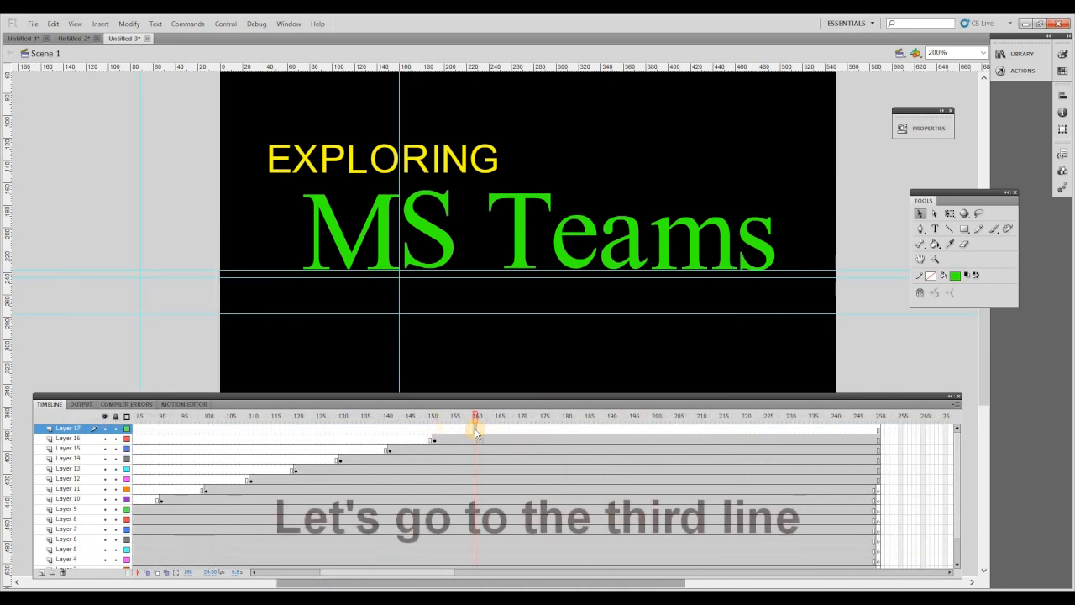
- Add the letter i as text in the empty area below the MS Teams line and select it
left_click(936, 228)
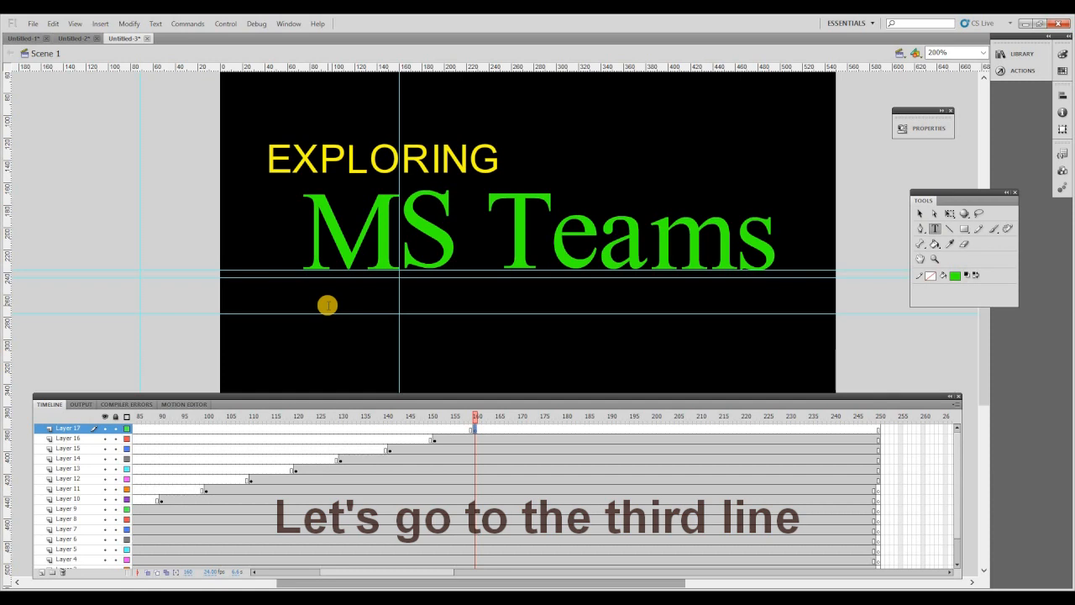
left_click(328, 304)
left_click(337, 344)
left_click(444, 355)
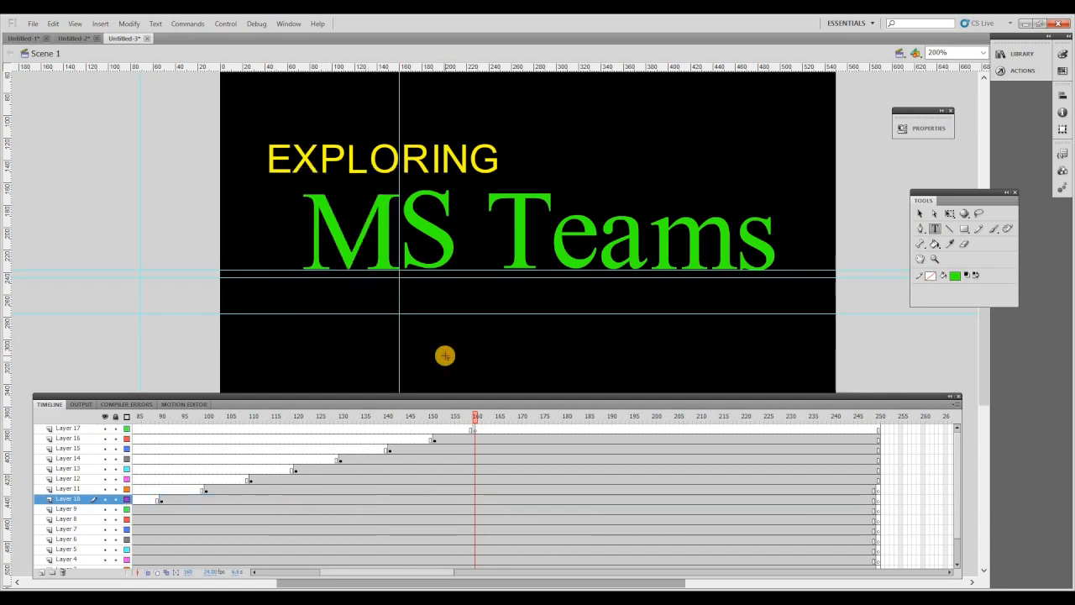
type("i")
key("ctrl+a")
- Set the i's font size to 60 pt and its color to white, trying 100 and 80 pt first
left_click(923, 128)
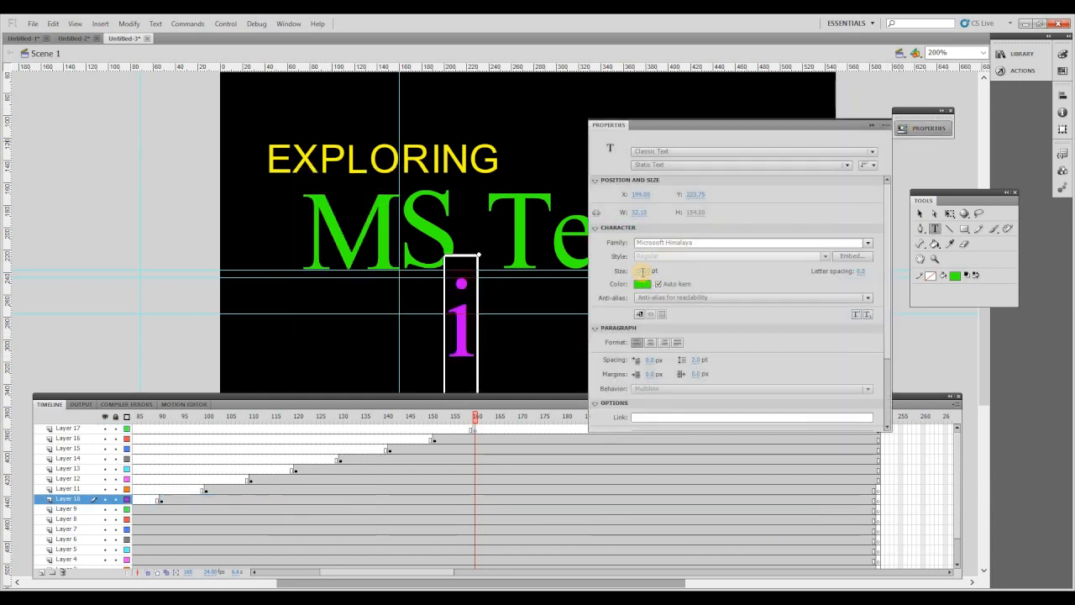
left_click(645, 272)
type("100")
key("Return")
left_click(646, 271)
type("80")
key("Return")
left_click(640, 271)
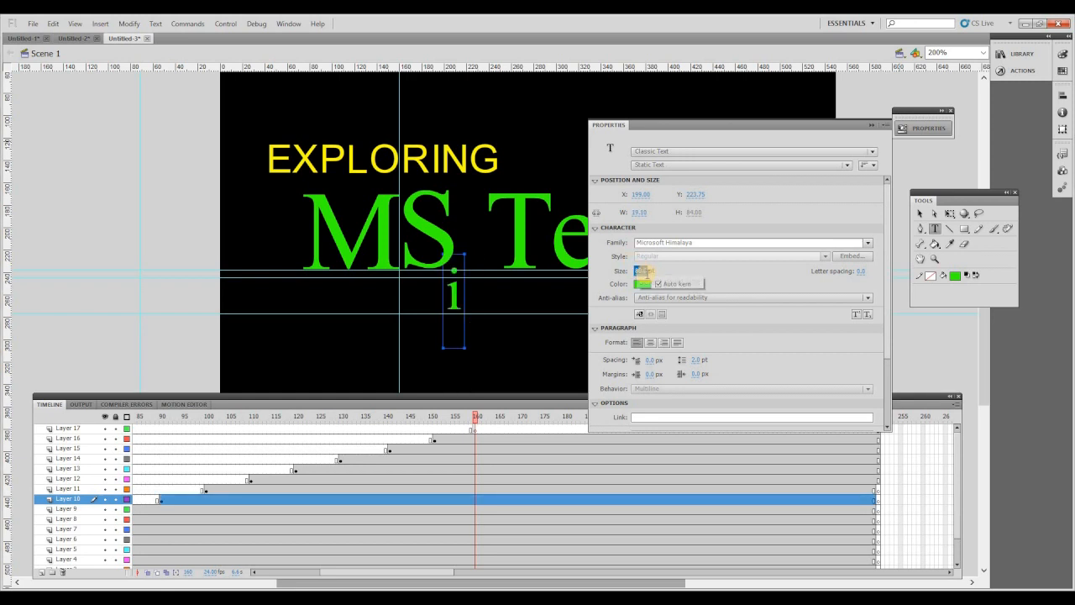
type("60")
key("Return")
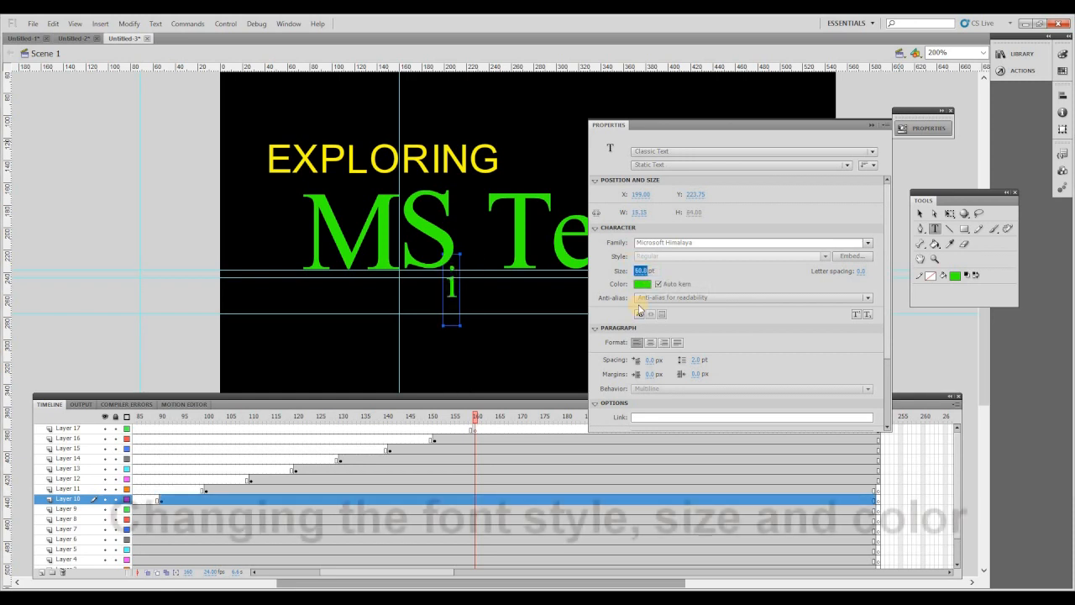
left_click(641, 283)
left_click(643, 354)
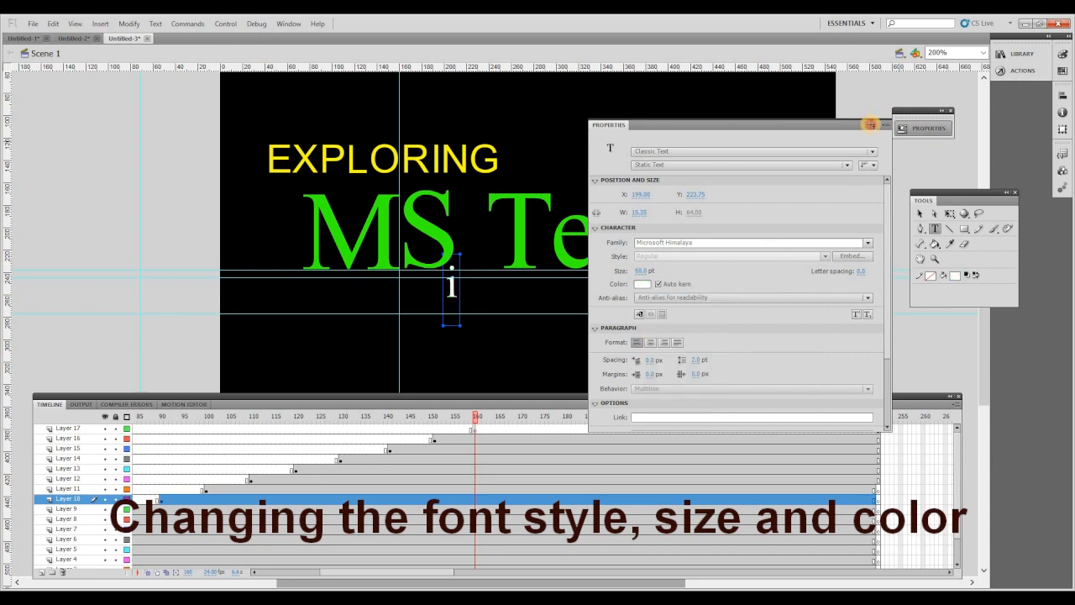
- Transfer the i from Layer 10 to frame 160 of Layer 17 and place it between the lower guides at the third line's start
left_click(870, 125)
key("v")
left_click_drag(456, 284, 292, 309)
left_click(475, 430)
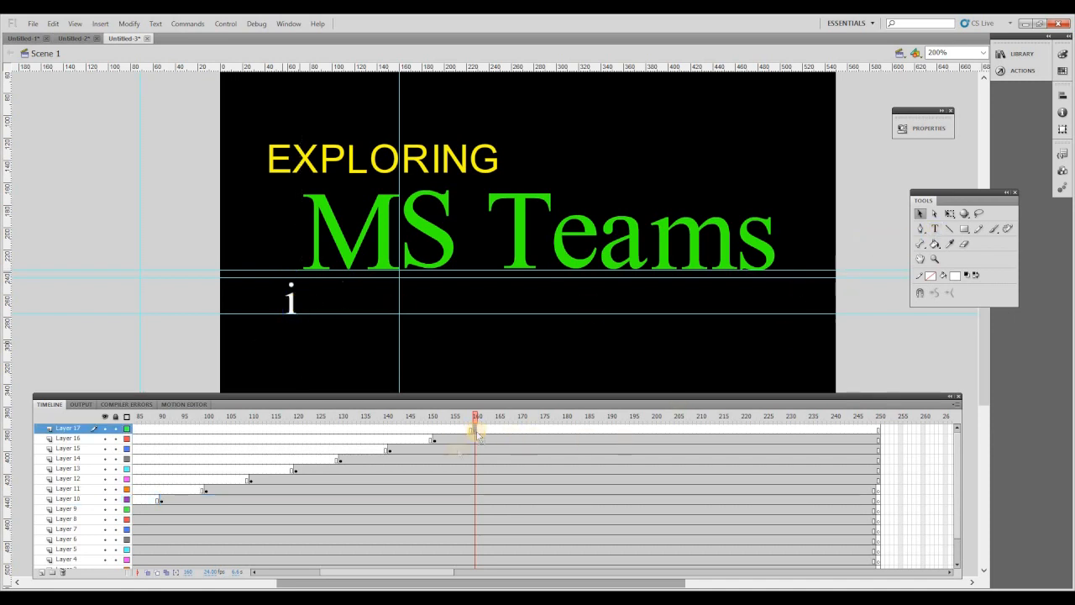
left_click(162, 501)
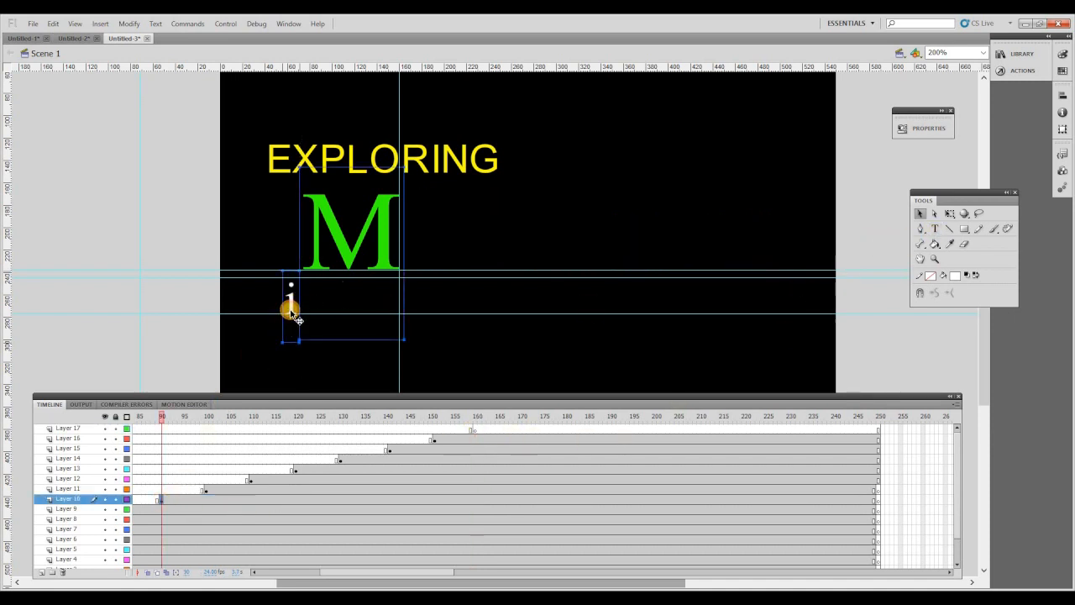
left_click(293, 309)
key("ctrl+x")
left_click(475, 430)
key("ctrl+v")
left_click_drag(490, 317, 278, 300)
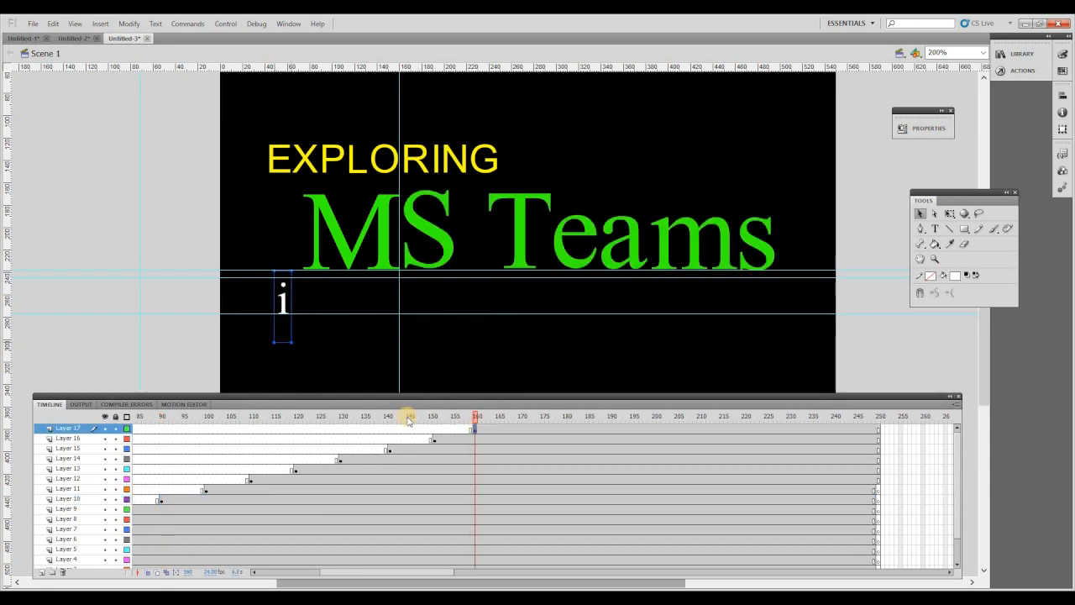
- Insert a new layer above Layer 17 and add a keyframe at frame 170
left_click(764, 307)
right_click(59, 428)
left_click(92, 241)
left_click(521, 430)
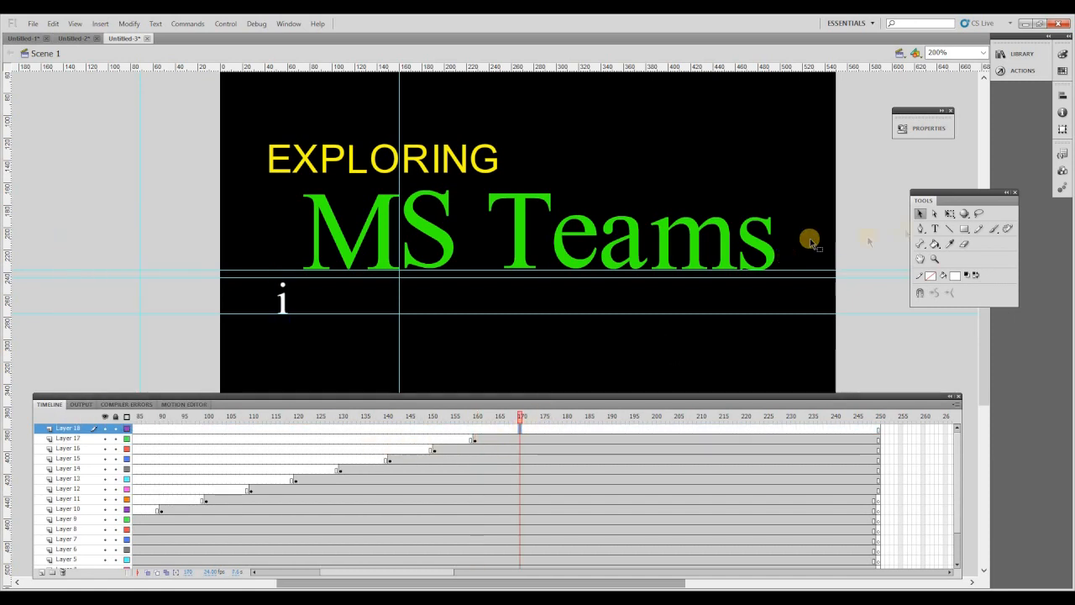
- Add the letter n as text in the empty area below MS Teams and select it
left_click(935, 234)
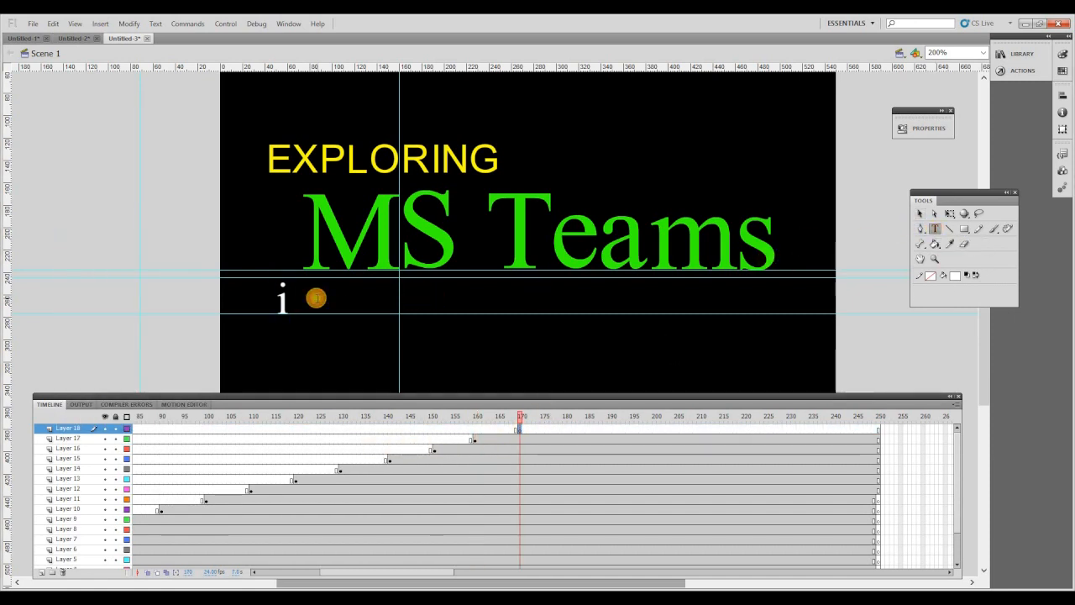
left_click(314, 297)
left_click(445, 346)
left_click(468, 367)
type("n")
key("ctrl+a")
- Format the n as 65 pt white text and move it right after the i on the third line
left_click(923, 127)
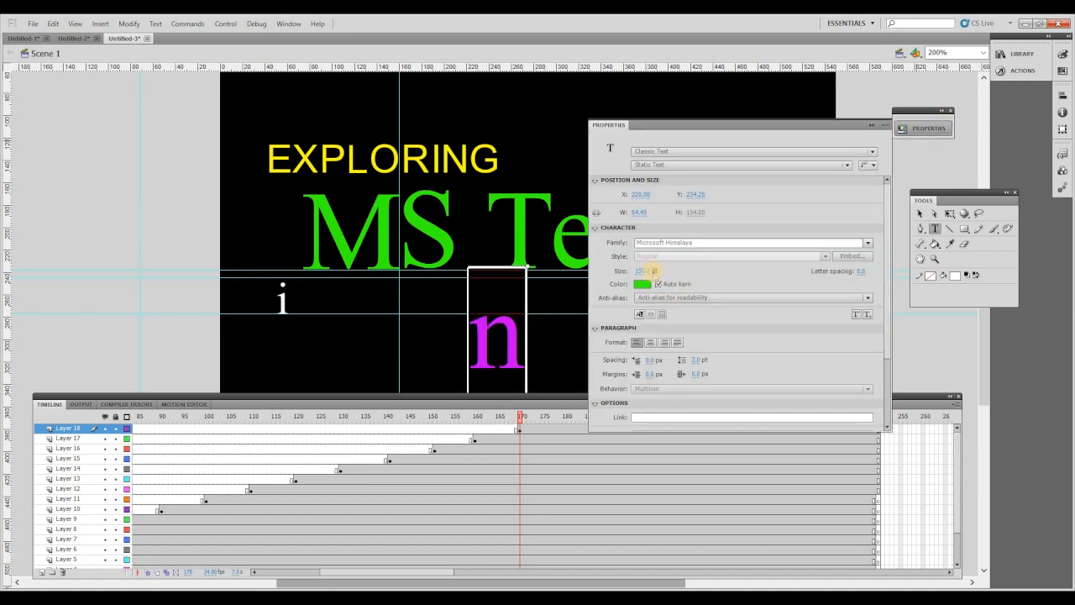
left_click(642, 284)
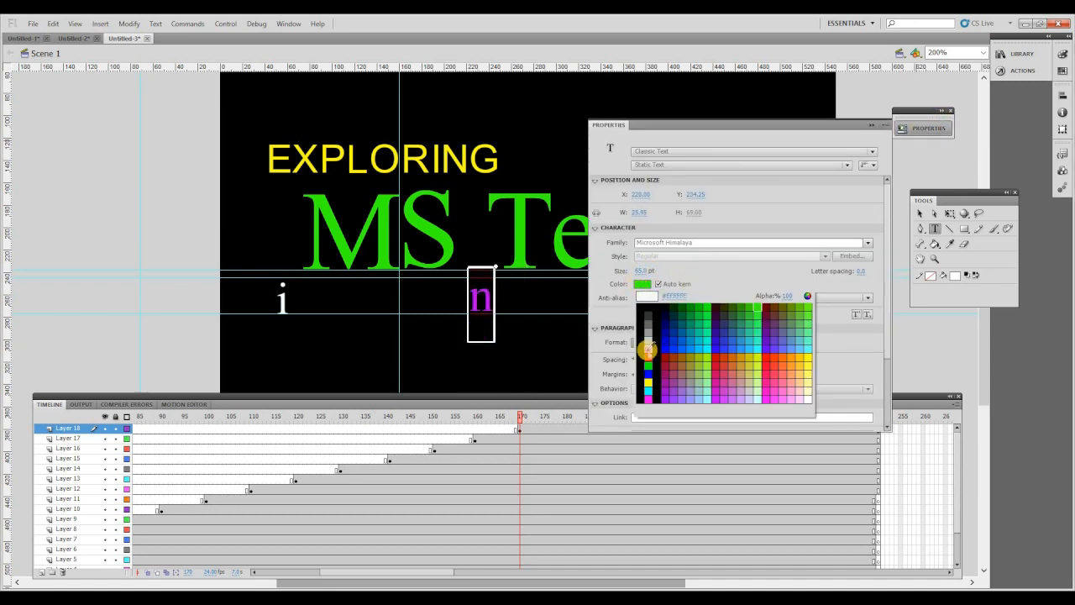
left_click(645, 353)
left_click(871, 126)
left_click(279, 306)
left_click(923, 128)
left_click(473, 300)
left_click(475, 300)
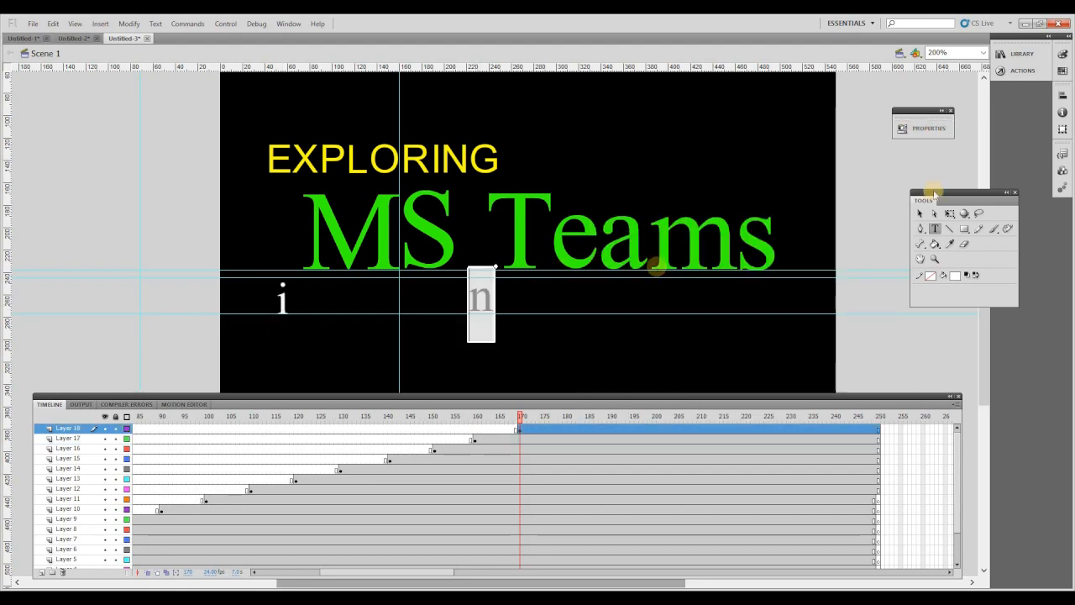
left_click(924, 127)
left_click(649, 271)
key("Return")
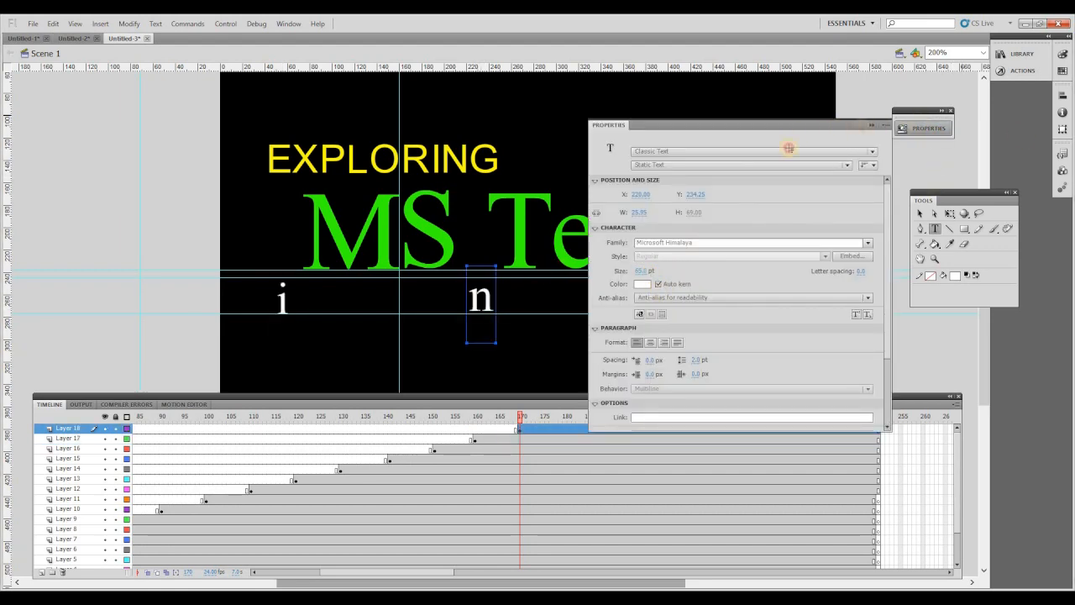
key("v")
left_click_drag(481, 307, 313, 309)
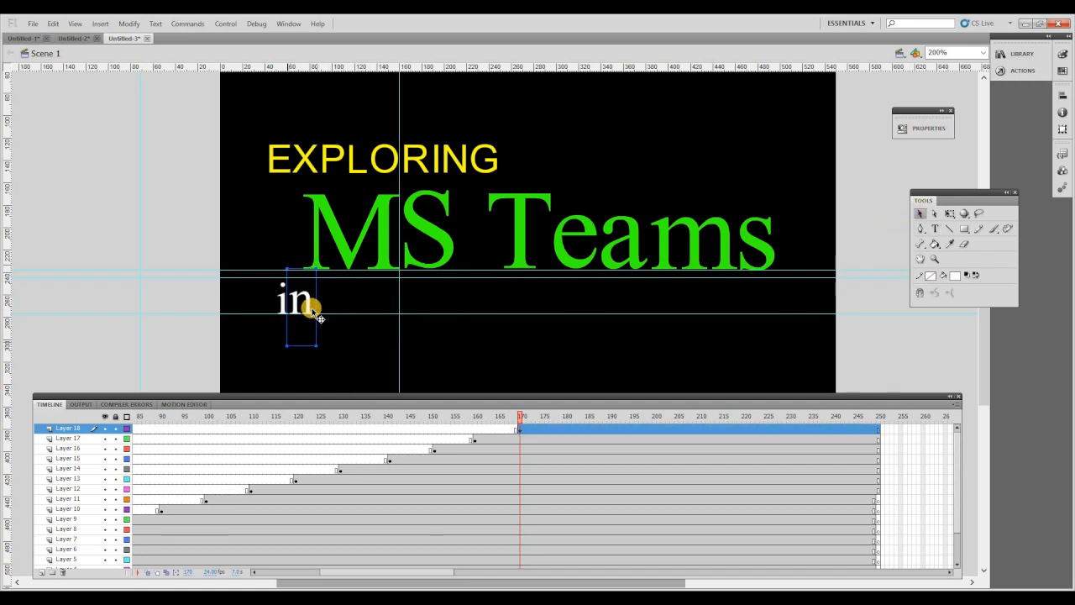
- Insert a layer above Layer 18 with a keyframe at frame 180 and add a white m one space after "in"
right_click(63, 429)
left_click(206, 234)
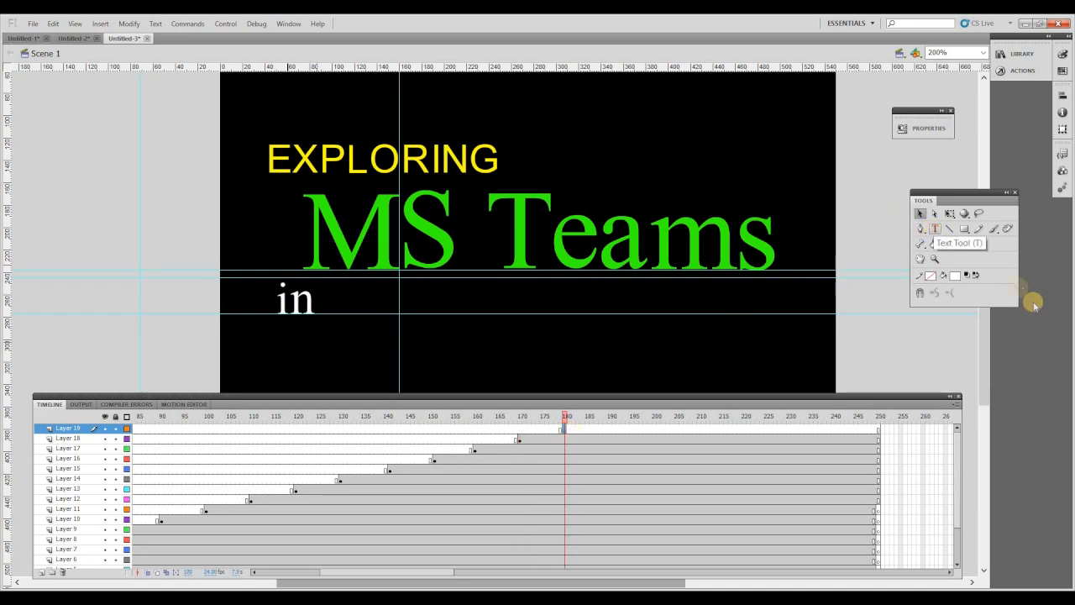
key("t")
left_click(422, 363)
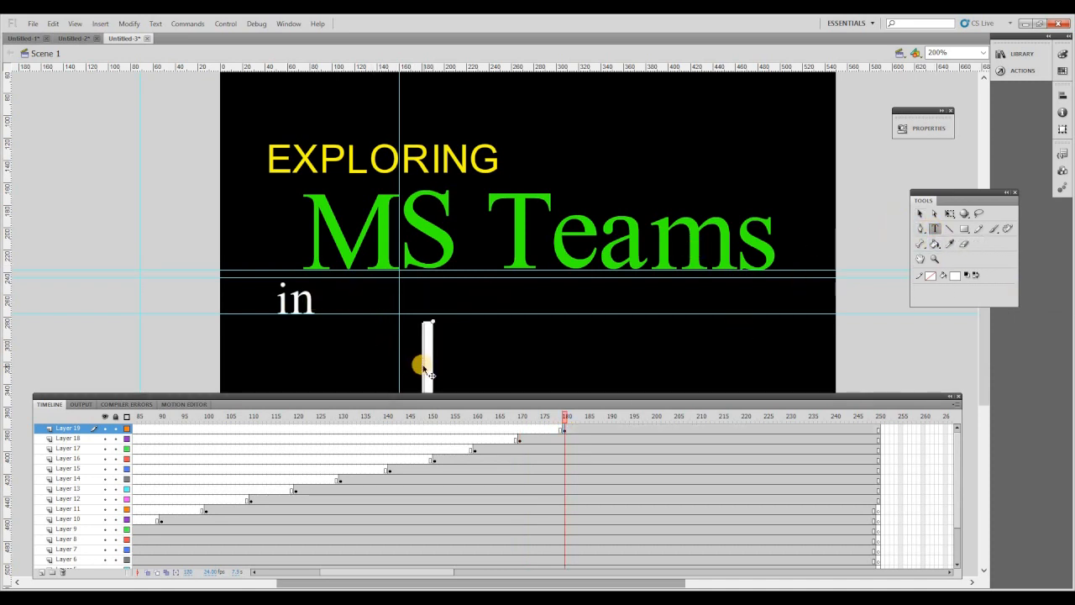
type("m")
left_click(920, 215)
left_click_drag(422, 324, 372, 315)
left_click(557, 360)
- Insert a layer above Layer 19 with a keyframe at frame 190 and add a white o right after the m
right_click(69, 429)
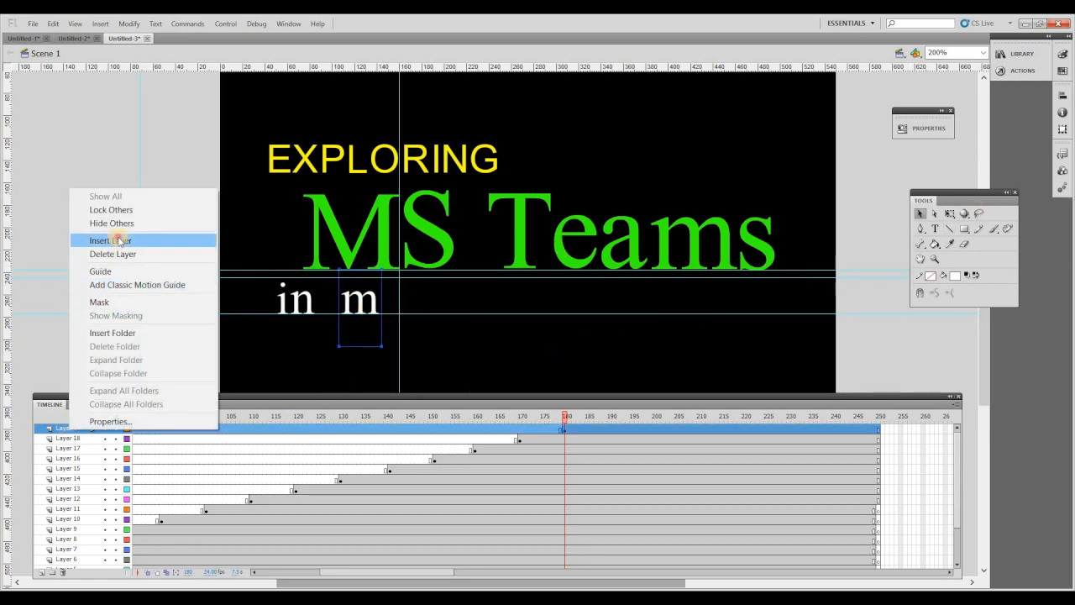
left_click(187, 240)
key("F6")
left_click(934, 228)
left_click(430, 332)
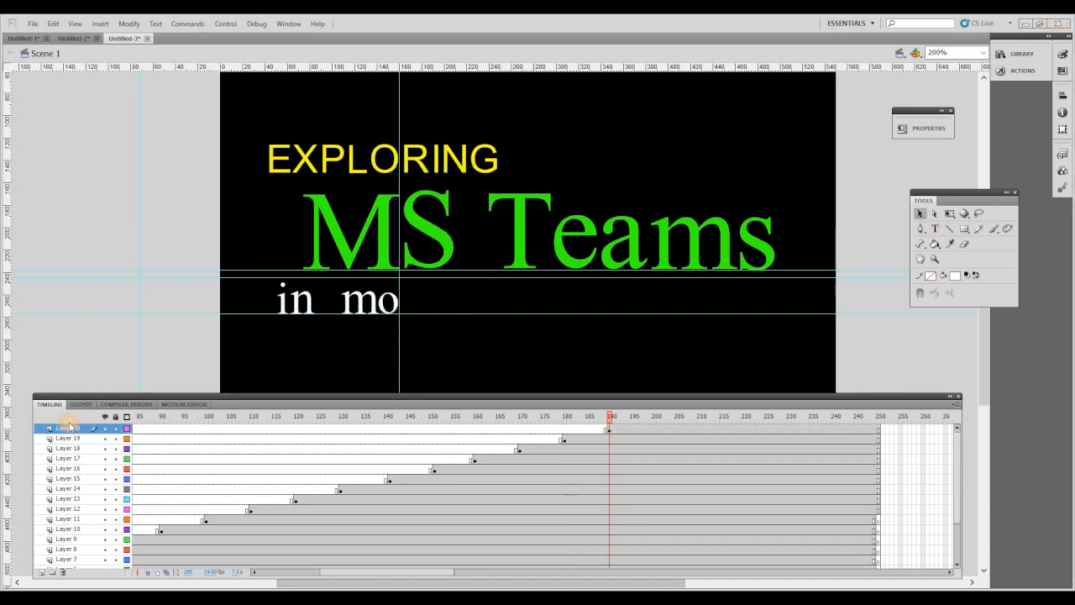
- Insert a layer above Layer 20 with a keyframe at frame 200 and add a white b right after the o
right_click(67, 430)
left_click(107, 240)
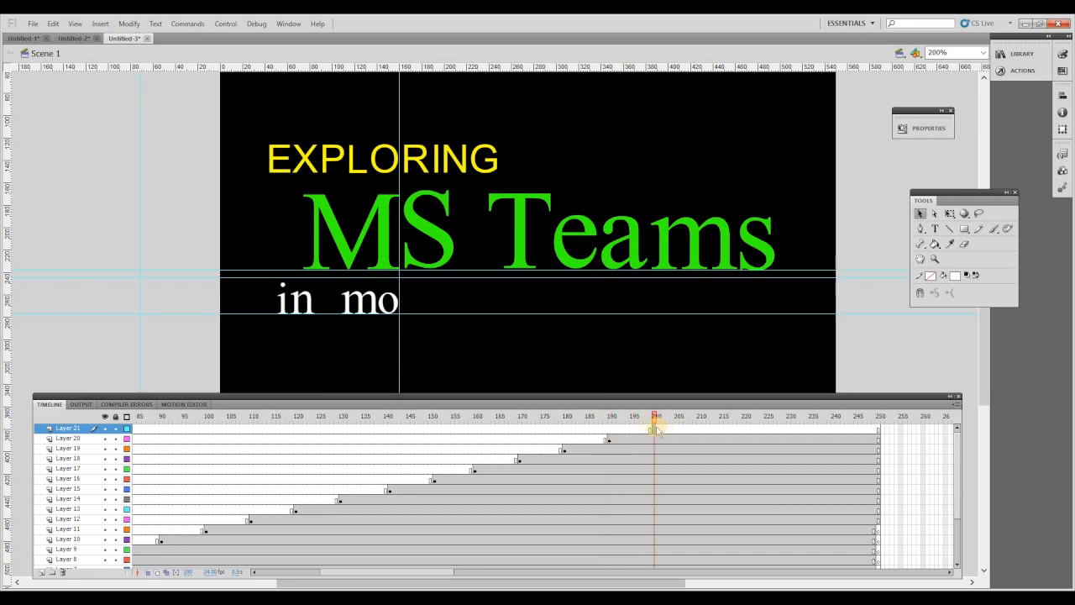
left_click(775, 367)
type("b")
left_click(919, 214)
left_click_drag(787, 352, 423, 312)
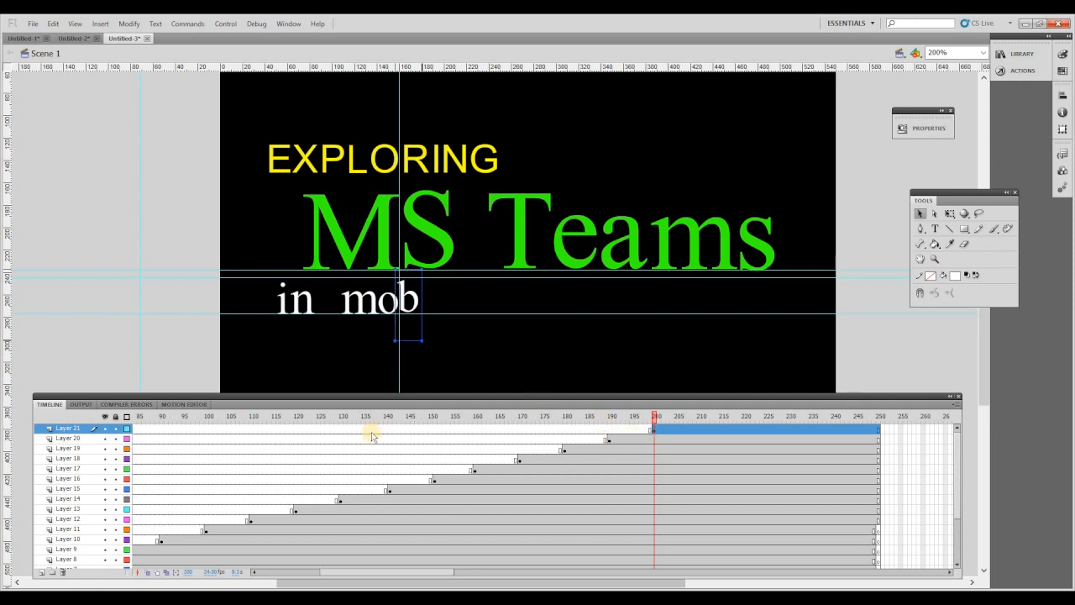
- Insert a layer above Layer 21 with a keyframe at frame 210 and add a white i right after the b
right_click(63, 430)
left_click(97, 238)
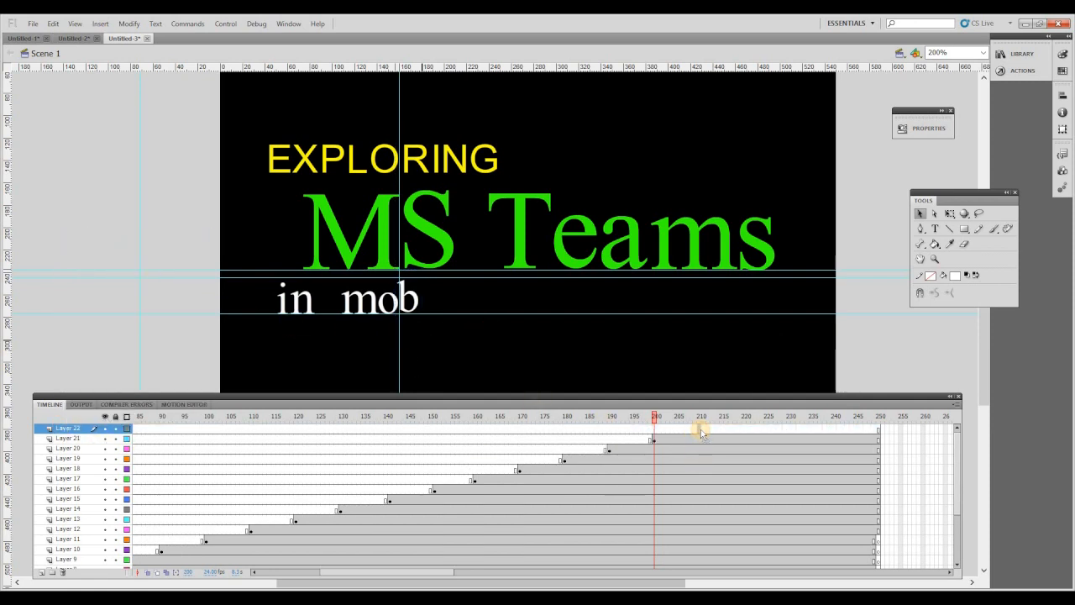
left_click(935, 228)
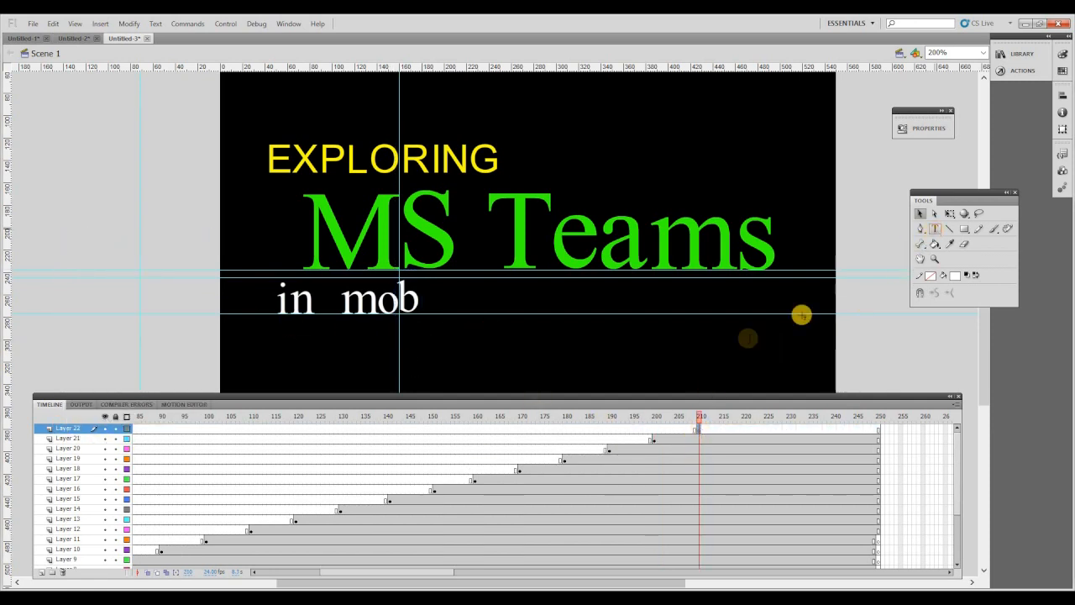
left_click(691, 348)
type("i")
left_click(919, 213)
left_click(705, 349)
left_click_drag(705, 352, 427, 313)
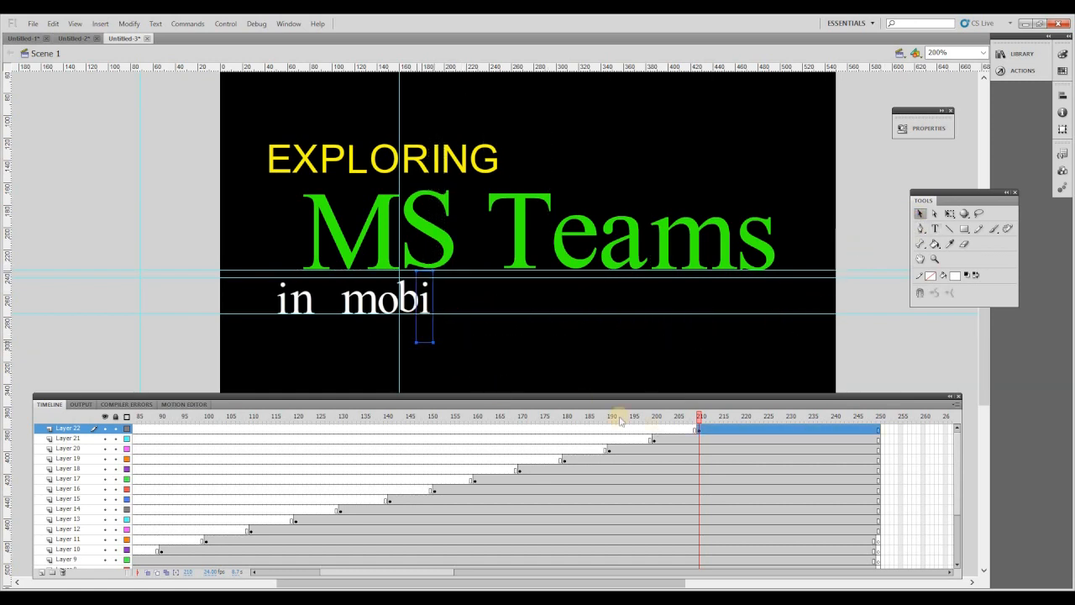
left_click(654, 439)
left_click(700, 430)
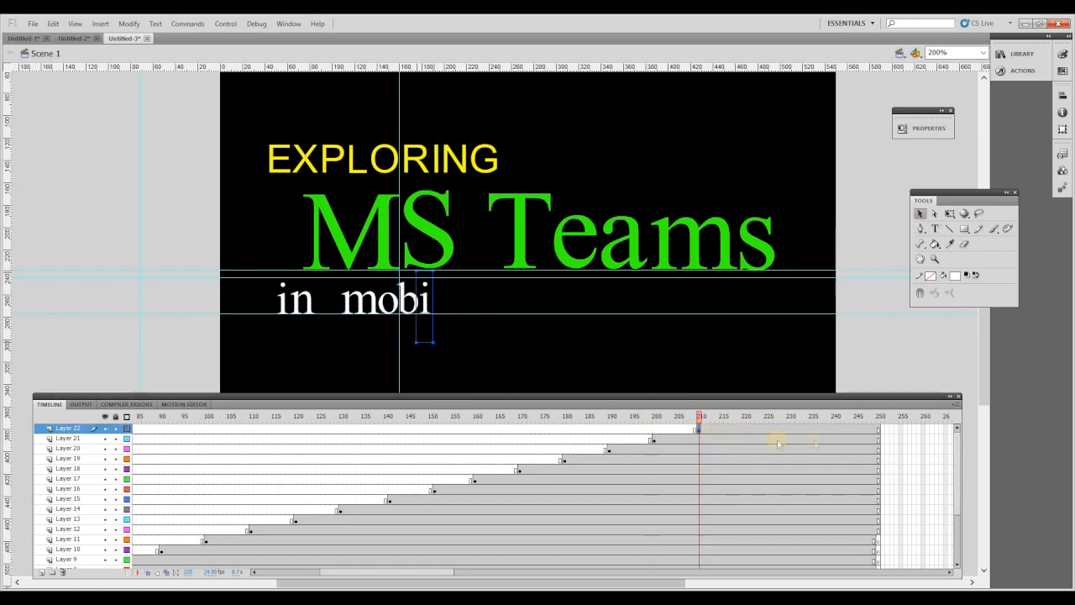
- Insert a layer above Layer 22 with a keyframe at frame 220 and add a small white l right after "mobi"
right_click(54, 430)
left_click(84, 239)
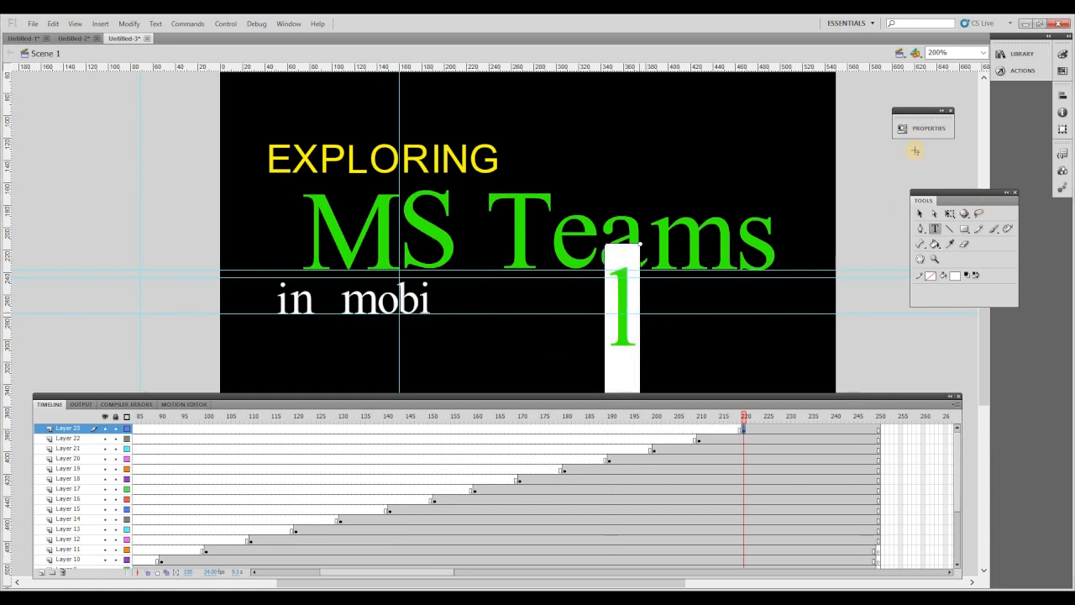
left_click(924, 127)
left_click(643, 285)
left_click(648, 349)
left_click(641, 285)
left_click(648, 349)
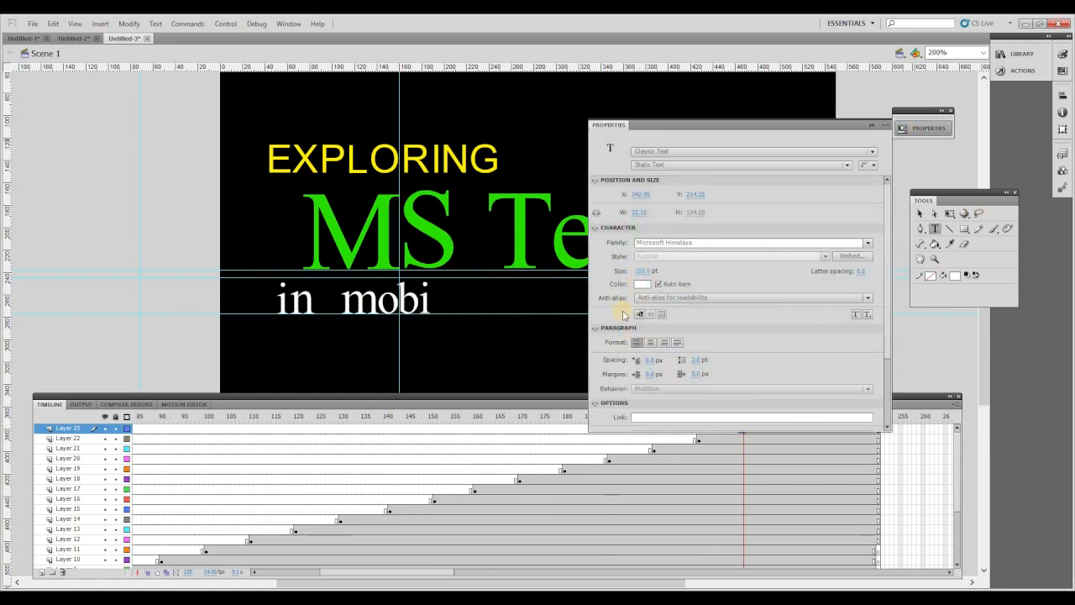
left_click(871, 125)
left_click(920, 213)
left_click_drag(612, 285, 439, 313)
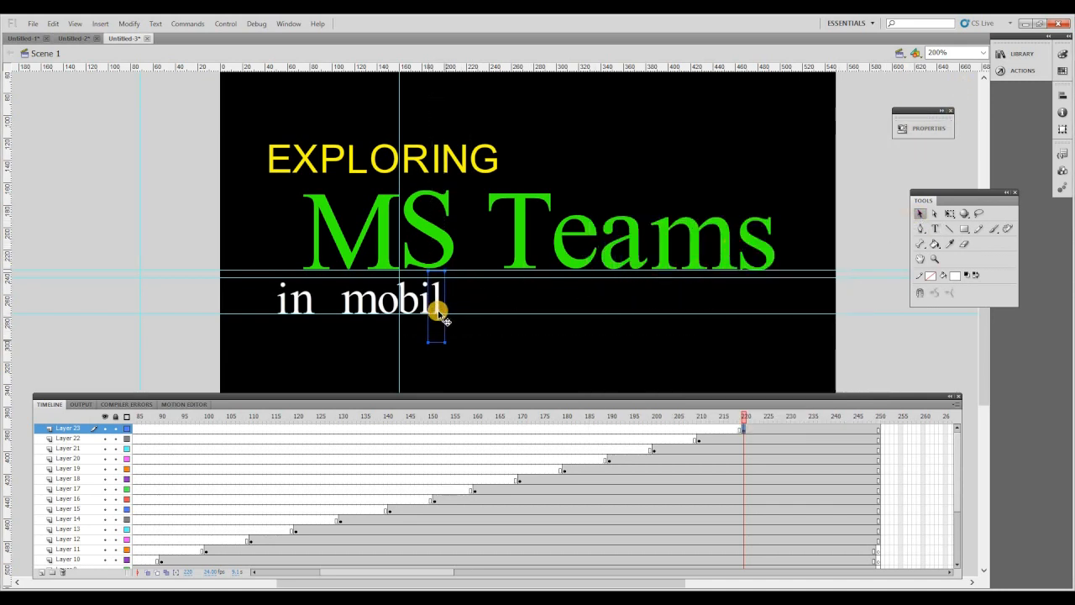
- Insert a layer above Layer 23 with a keyframe at frame 230 and add a white e right after the l
right_click(64, 428)
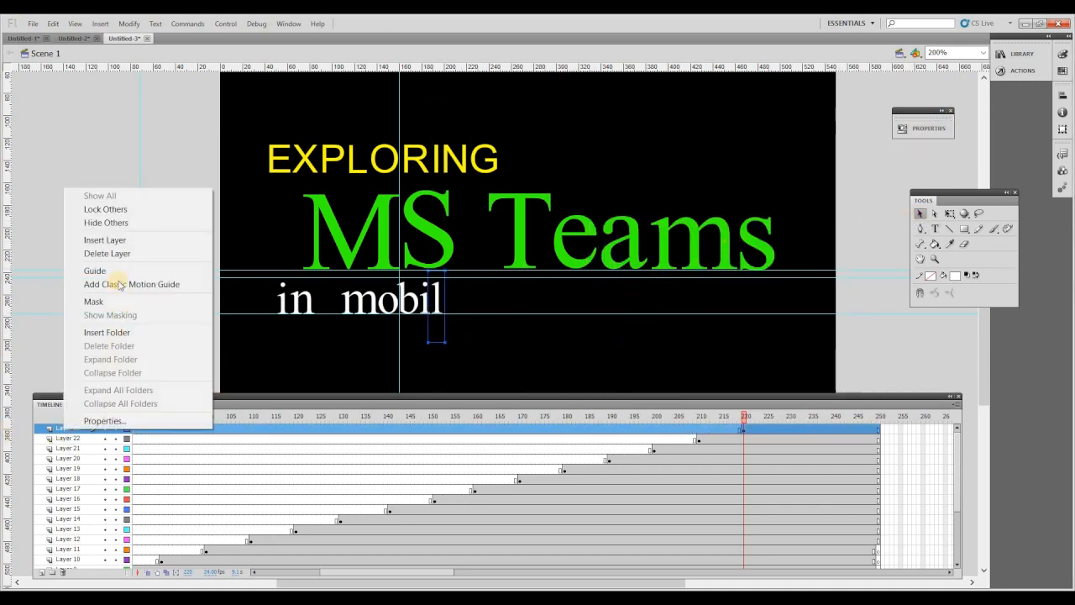
left_click(105, 241)
left_click(789, 428)
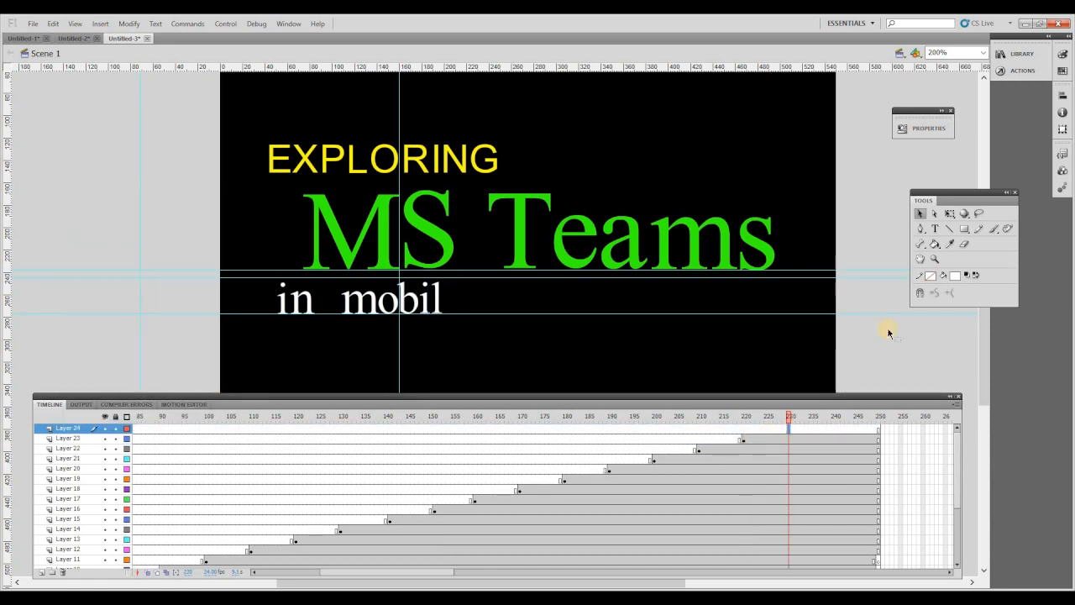
key("F7")
left_click(934, 229)
left_click(541, 351)
type("e")
key("Escape")
left_click_drag(554, 356, 454, 301)
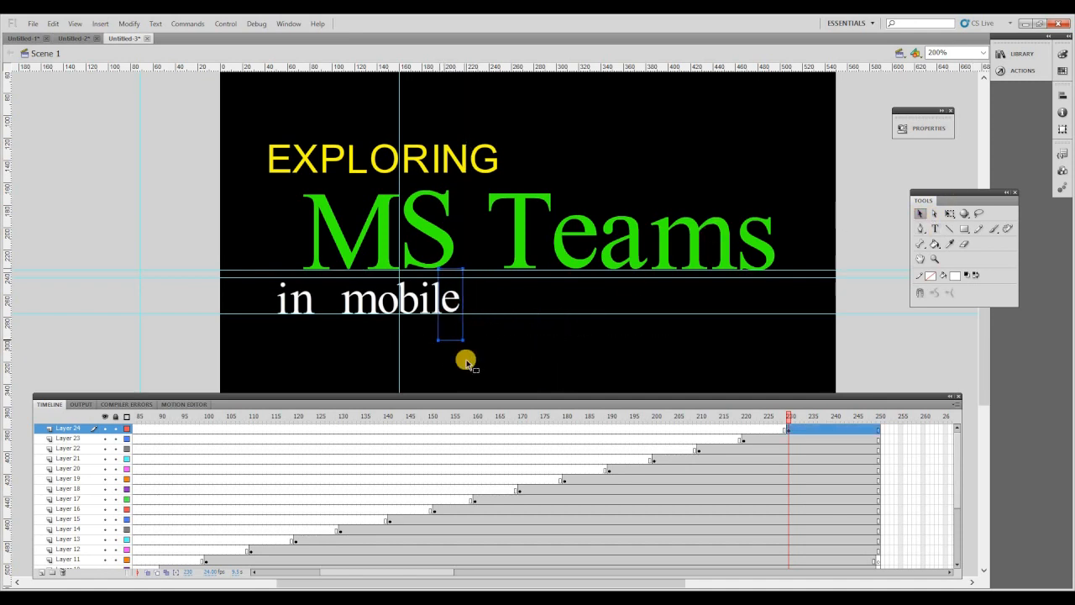
- Insert a layer above Layer 24 with a keyframe at frame 240 and add a white p one space after "mobile"
right_click(72, 428)
left_click(92, 238)
left_click(832, 430)
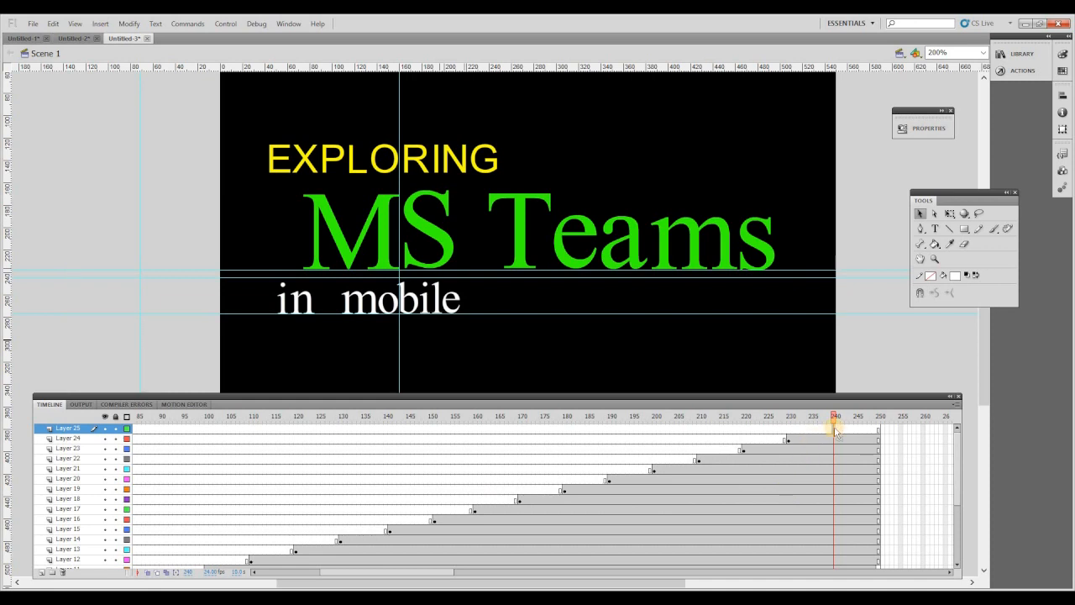
left_click(934, 228)
left_click(644, 346)
type("p")
left_click(920, 214)
left_click_drag(653, 359, 494, 322)
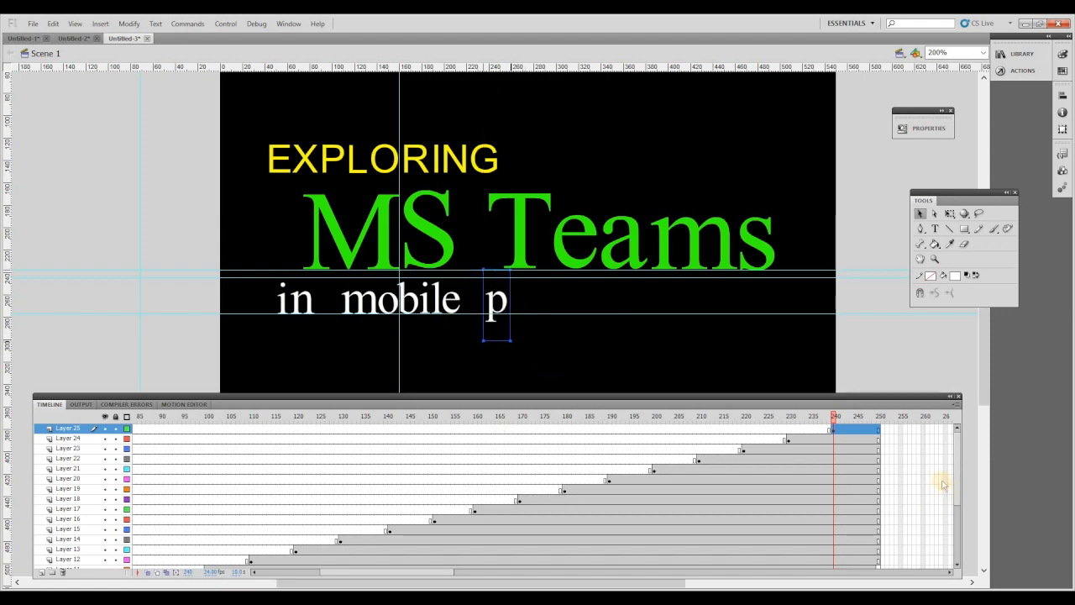
- Reposition and widen the timeline, and extend all layers to frame 290
left_click_drag(874, 398, 841, 374)
left_click_drag(930, 490, 1041, 489)
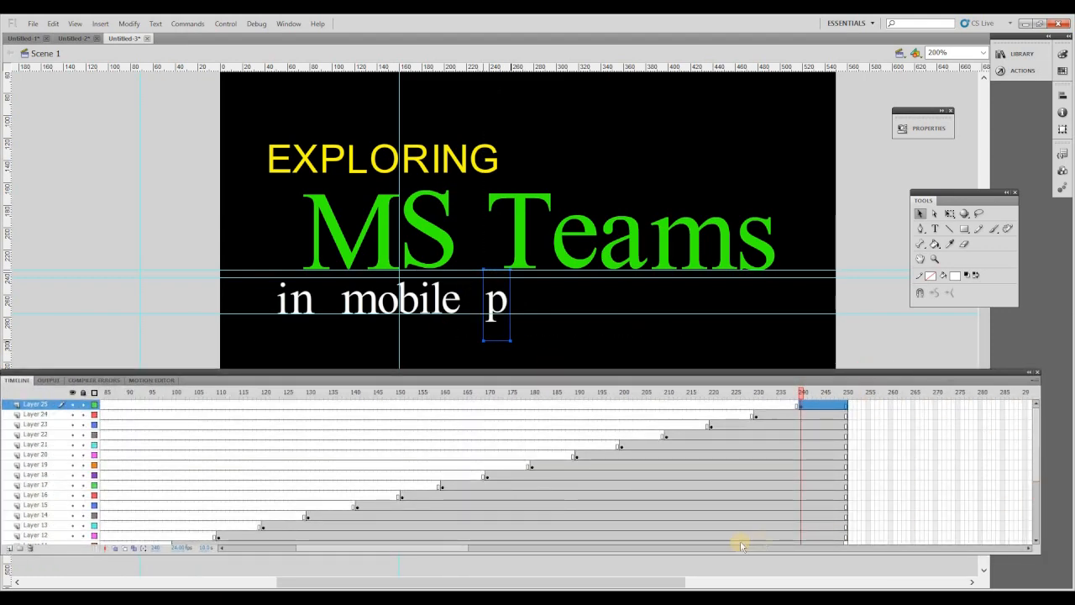
left_click_drag(428, 550, 479, 548)
left_click(782, 406)
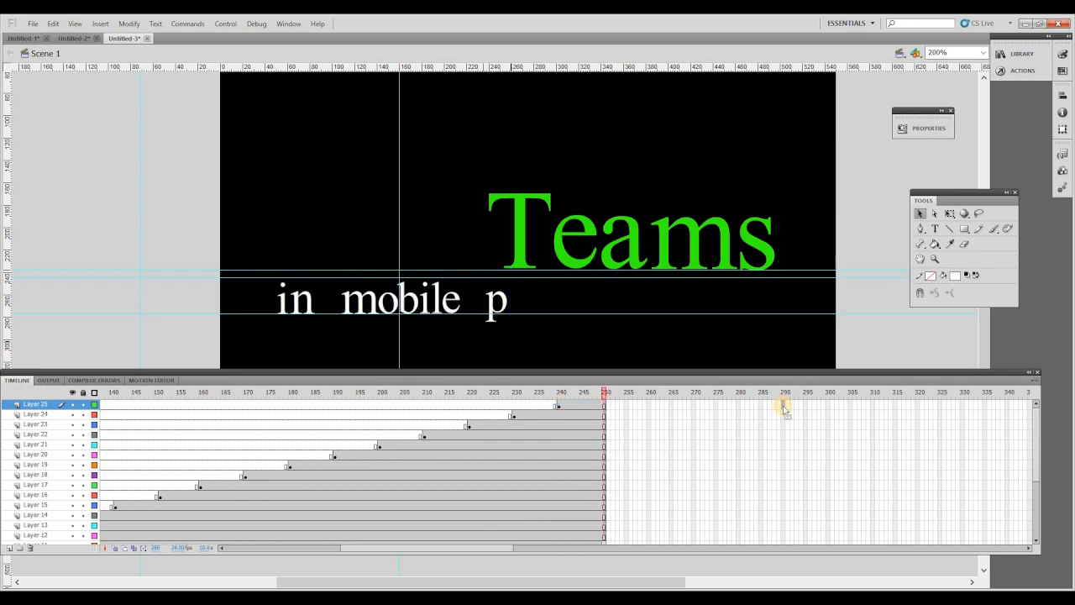
left_click(483, 409)
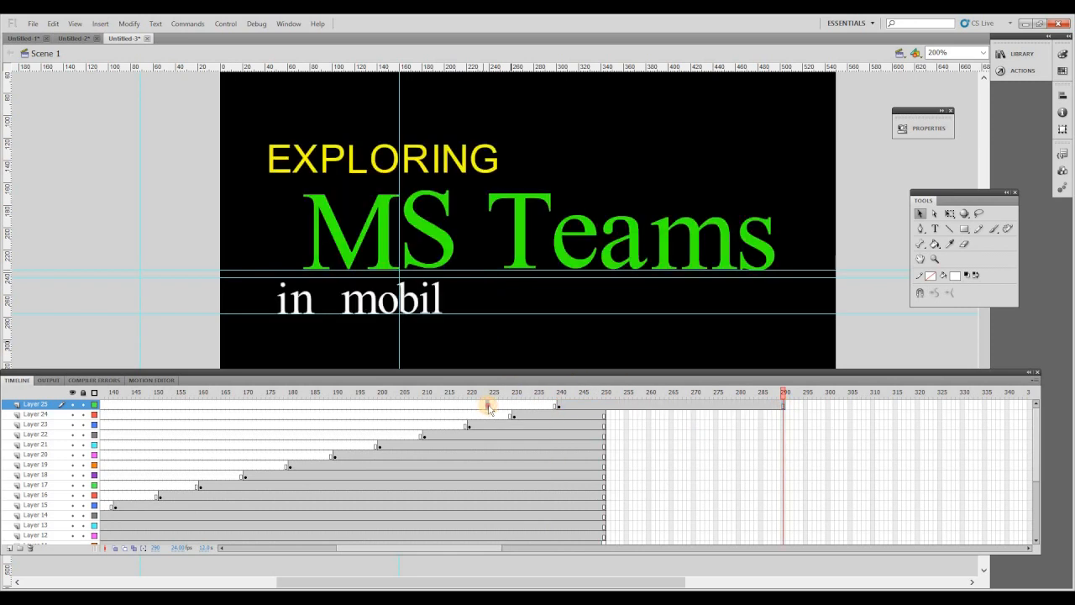
left_click_drag(779, 403, 780, 557)
key("F5")
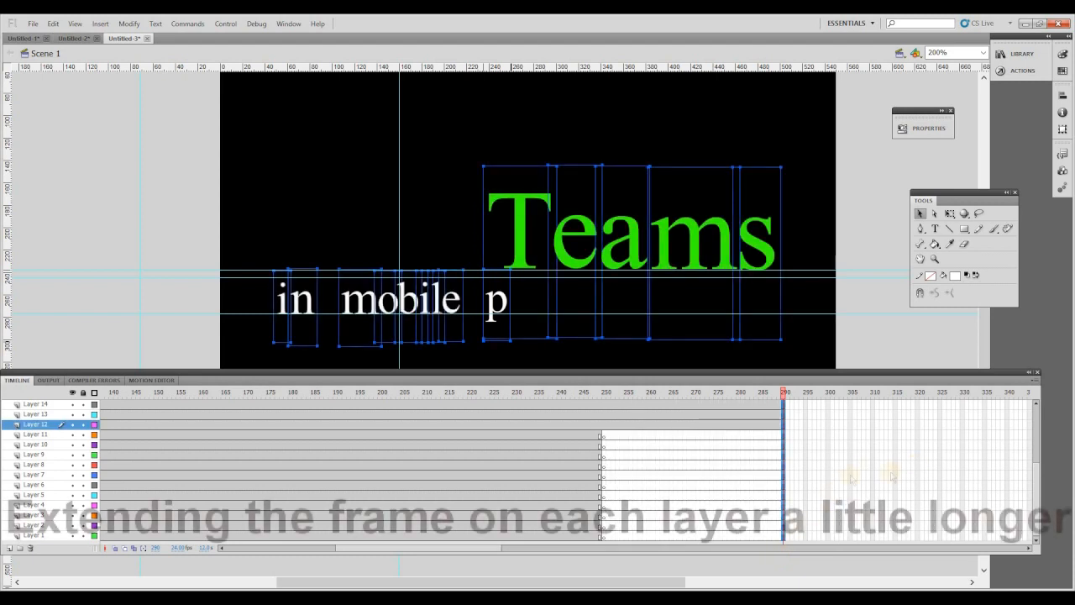
- Remove Layer 11's blank frames from frame 250 on and extend its letter S to frame 290
left_click(602, 436)
left_click(624, 437)
mouse_move(619, 436)
left_mouse_down()
mouse_move(613, 458)
mouse_move(622, 436)
left_mouse_up()
key("ctrl+z")
right_click(612, 437)
left_click(646, 177)
left_click(784, 437)
key("F5")
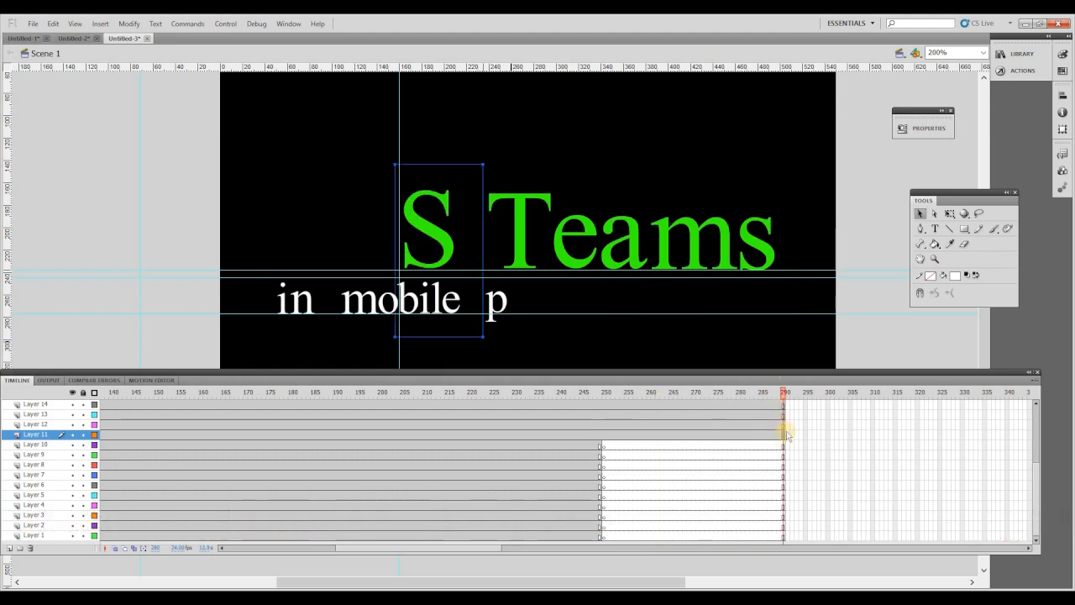
- Remove the blank frames from frame 250 to 290 on Layers 1 through 10
left_click_drag(603, 446, 786, 537)
right_click(758, 530)
left_click(785, 264)
- Extend the letters on Layers 1 through 10 to frame 290
left_click(780, 447)
left_click(783, 446)
mouse_move(782, 445)
left_mouse_down()
mouse_move(783, 510)
mouse_move(784, 455)
left_mouse_up()
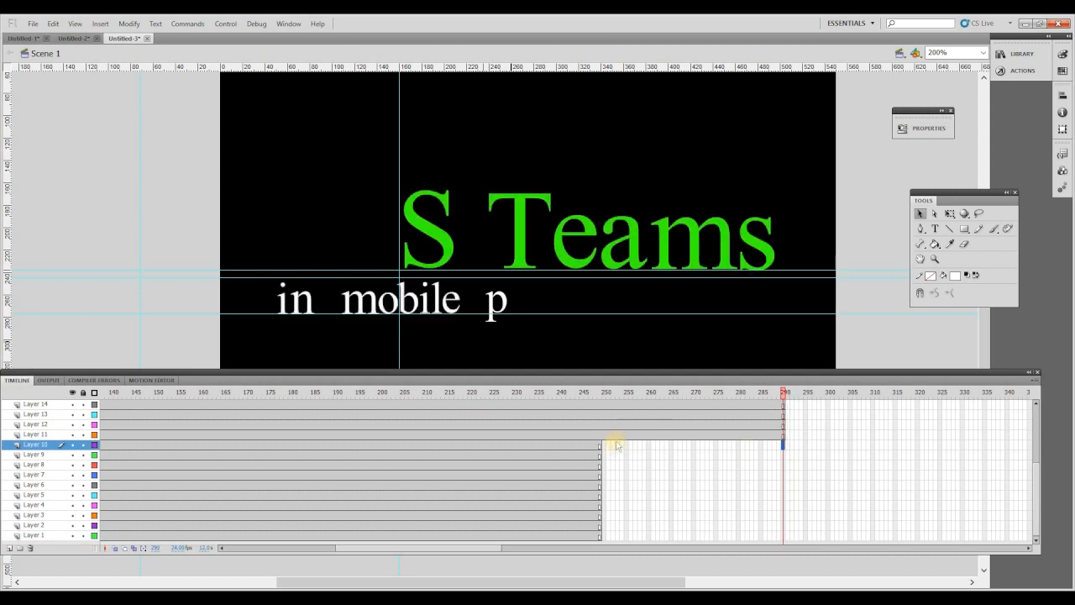
left_click_drag(604, 448, 776, 534)
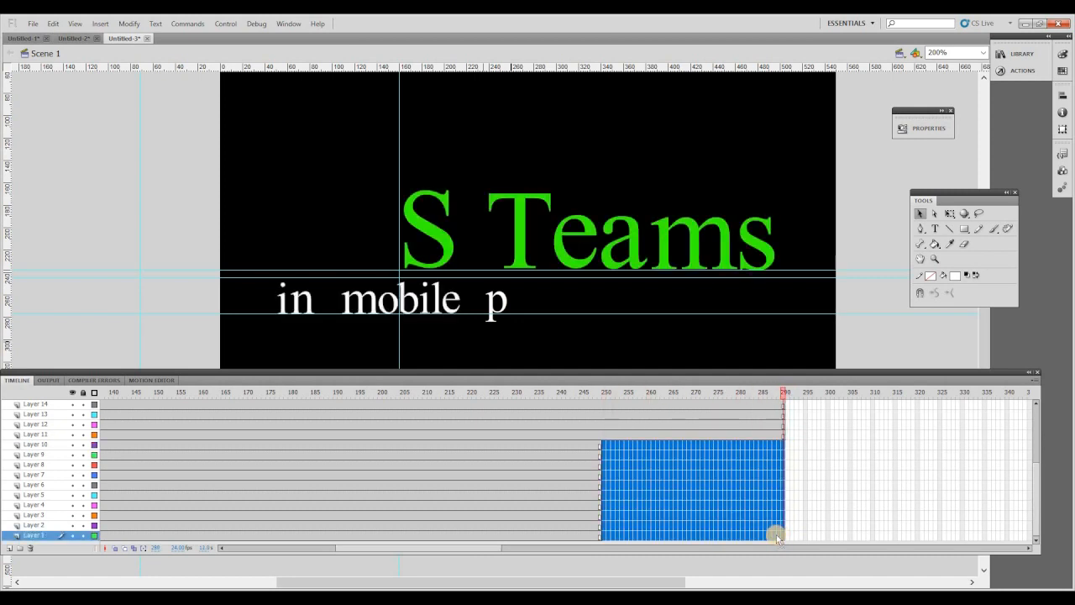
double_click(699, 507)
left_click(1037, 451)
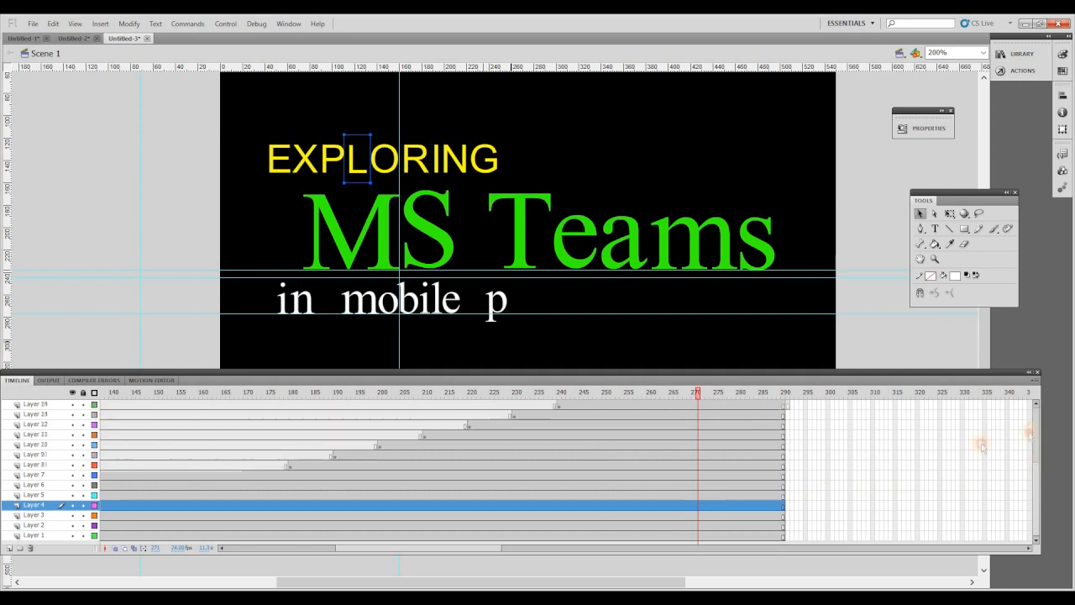
right_click(765, 405)
left_click(840, 151)
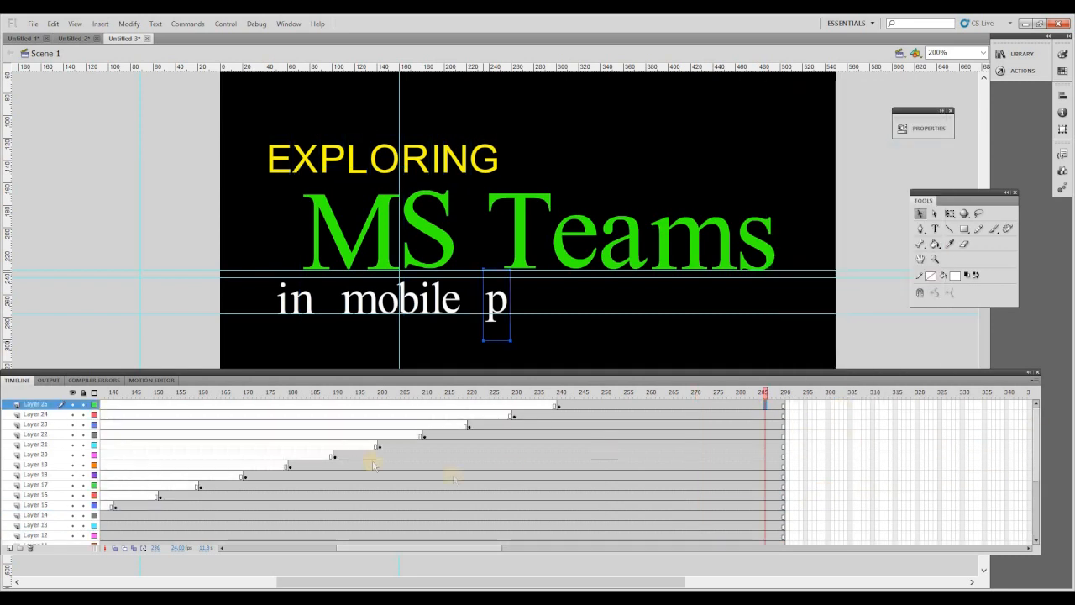
- Insert a layer above Layer 25 with a keyframe at frame 250 and add a white h right after the p
right_click(48, 404)
left_click(103, 215)
left_click(616, 454)
left_click(603, 404)
key("t")
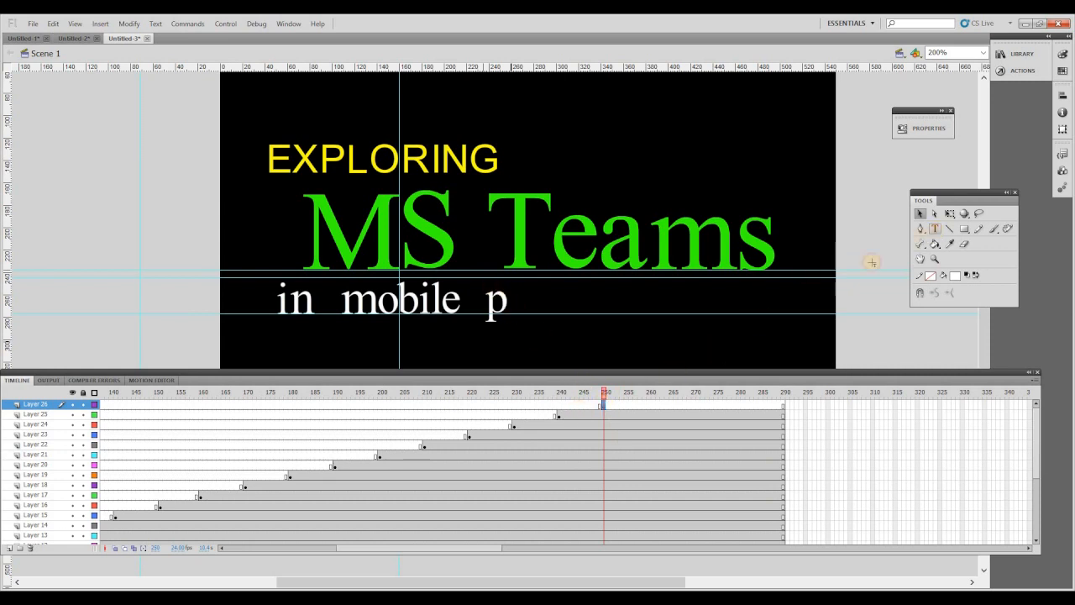
left_click(619, 332)
type("h")
key("Escape")
left_click_drag(629, 328, 511, 306)
key("Down")
key("Down")
key("Down")
- Insert a layer above Layer 26 with a keyframe at frame 260
right_click(38, 407)
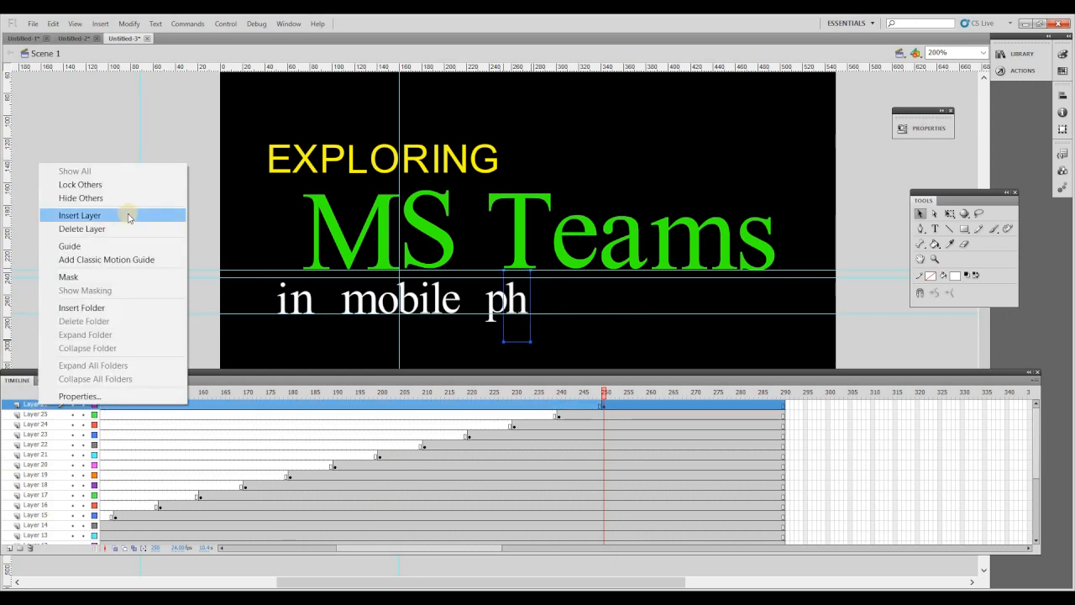
left_click(126, 213)
left_click(651, 407)
left_click(649, 407)
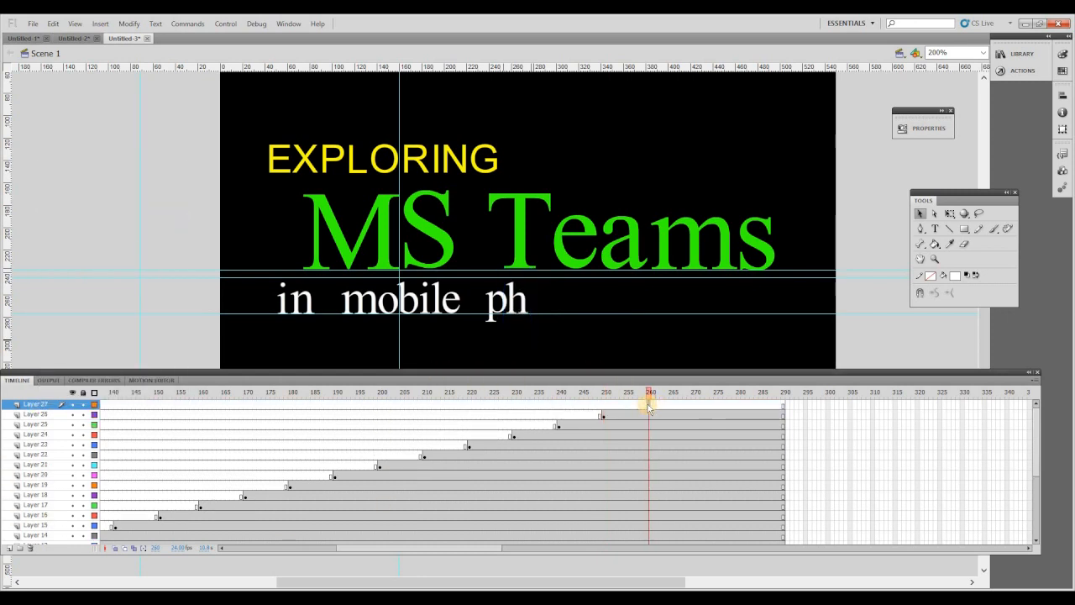
left_click(634, 321)
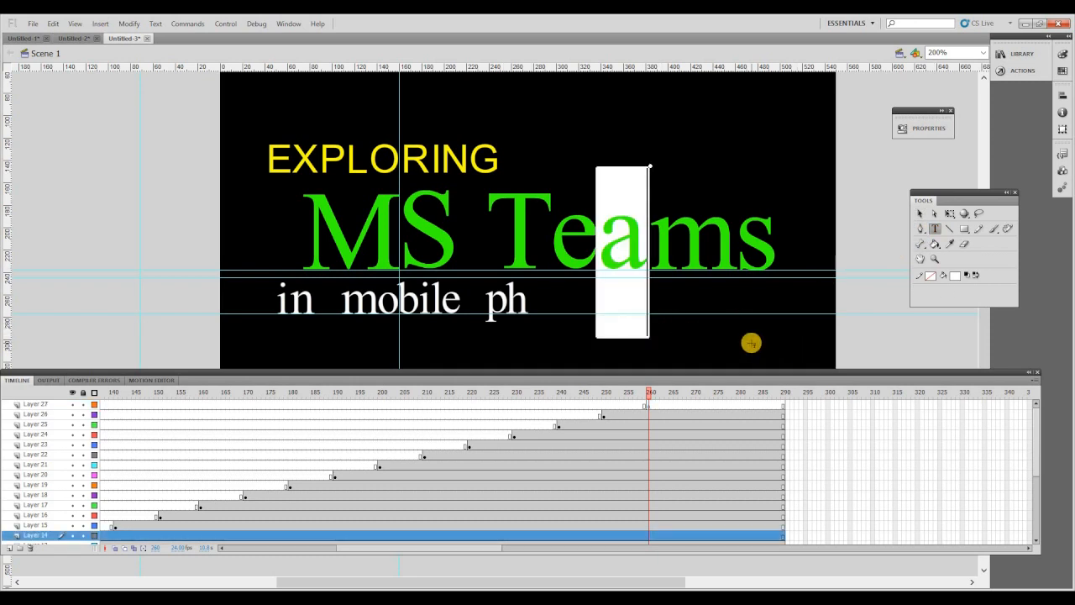
left_click(706, 331)
left_click(649, 407)
left_click(935, 228)
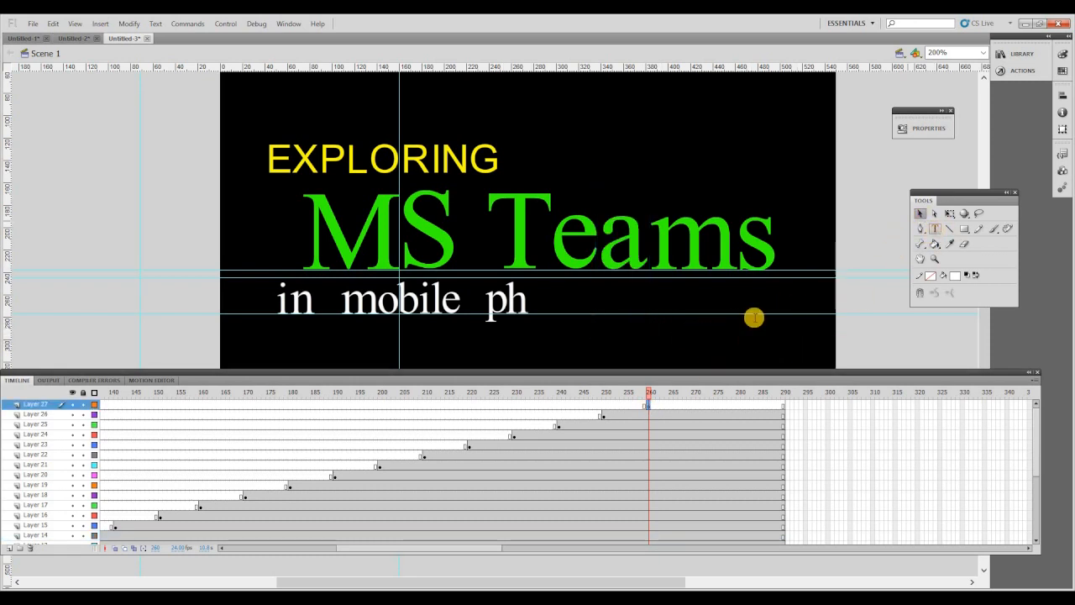
left_click(708, 335)
left_click(920, 214)
left_click(649, 407)
left_click(649, 407)
- Add a letter o in an empty area at frame 260 of Layer 27 and format it as 60 pt white text
left_click(934, 229)
left_click(766, 109)
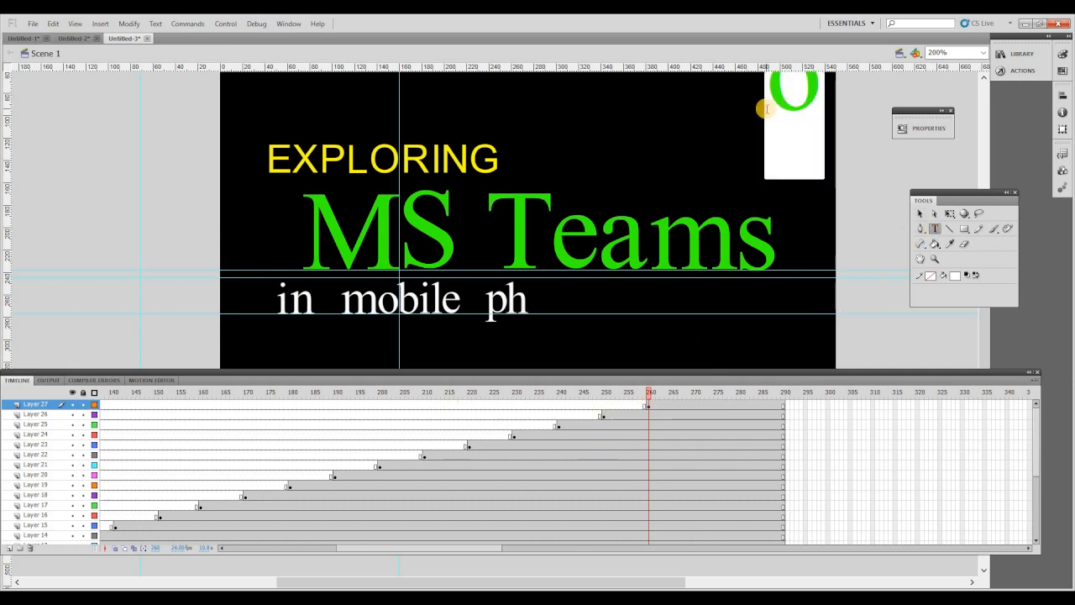
left_click(938, 133)
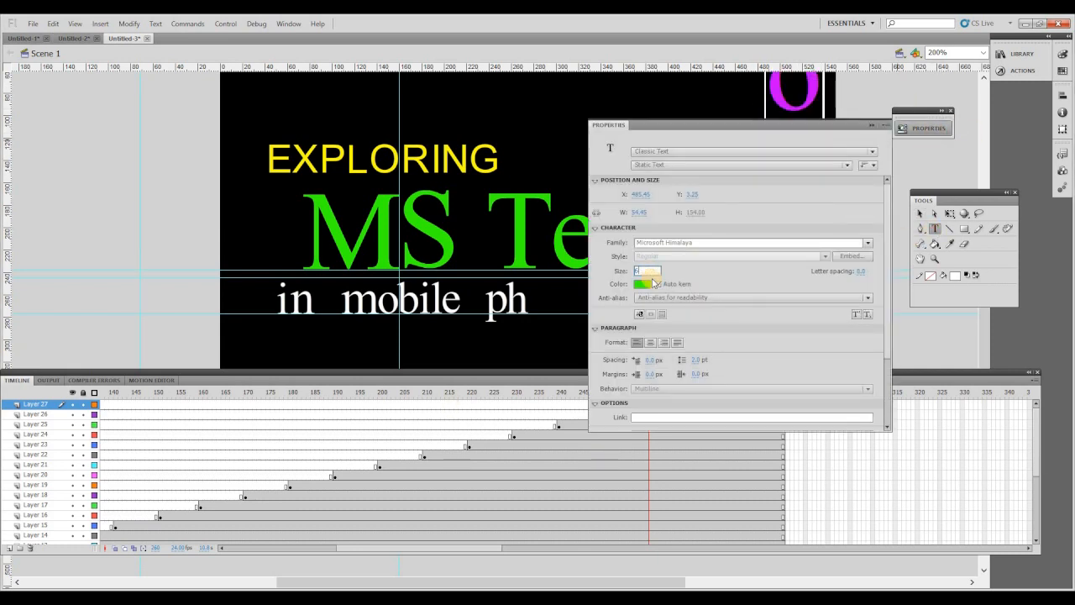
type("60")
key("Return")
left_click(644, 284)
left_click(646, 348)
left_click(873, 125)
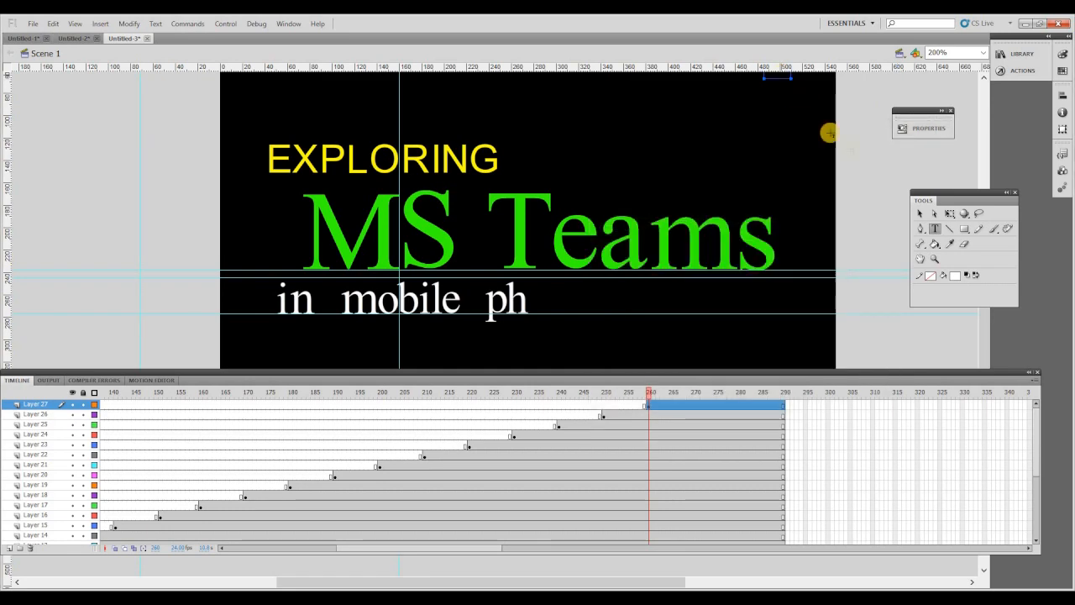
- Move the o right after the h on the third line, aligned with its baseline
key("v")
scroll(775, 106, "up", 1)
left_click_drag(776, 100, 541, 340)
scroll(579, 324, "down", 1)
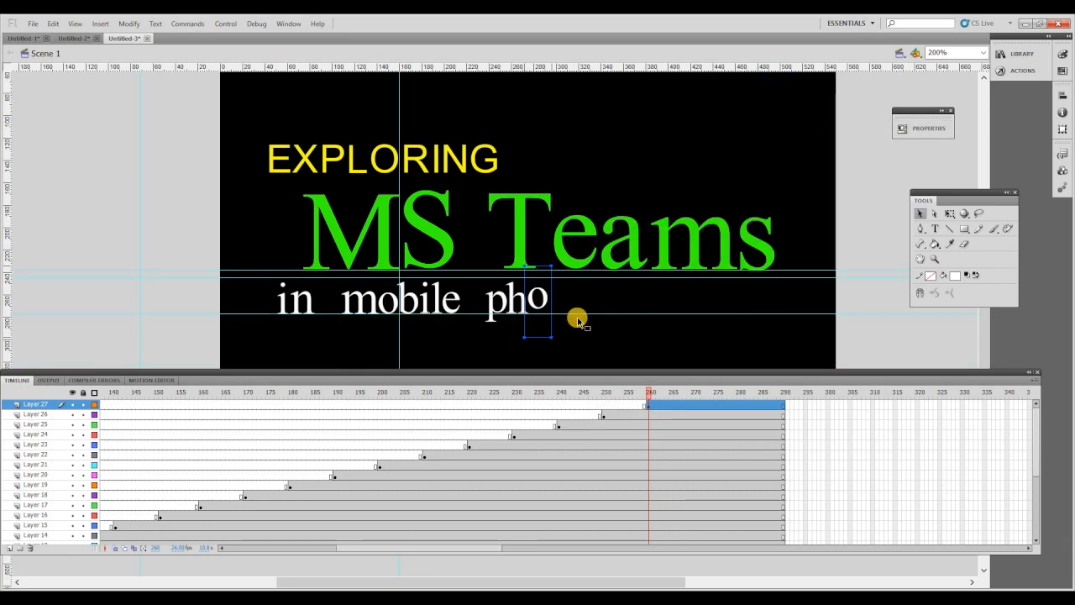
left_click(706, 411)
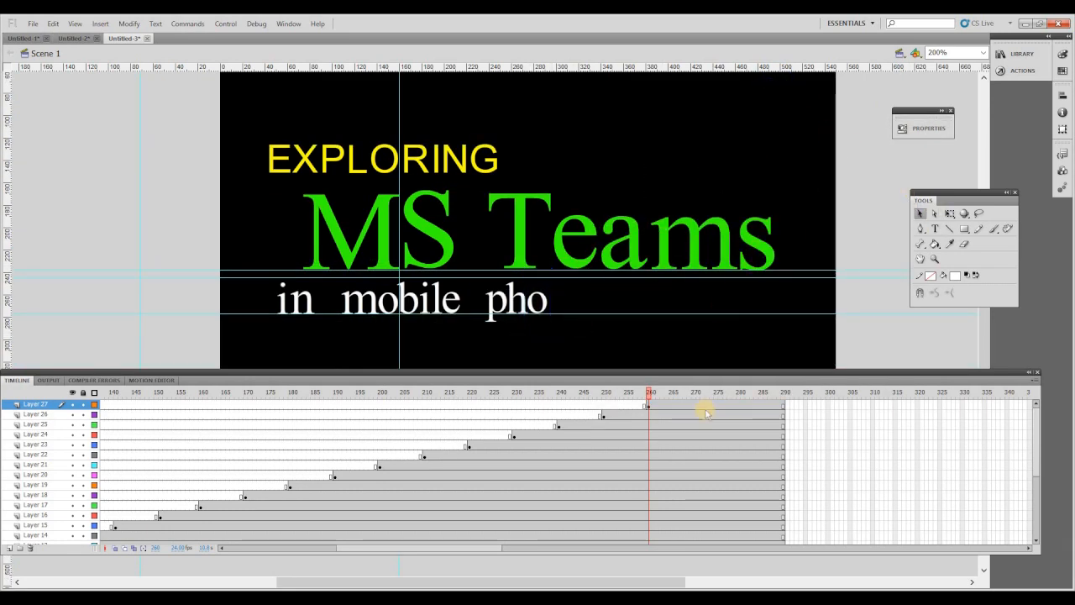
- Insert a layer above Layer 27 with a keyframe at frame 270 and add a white n right after the o
right_click(35, 404)
left_click(84, 210)
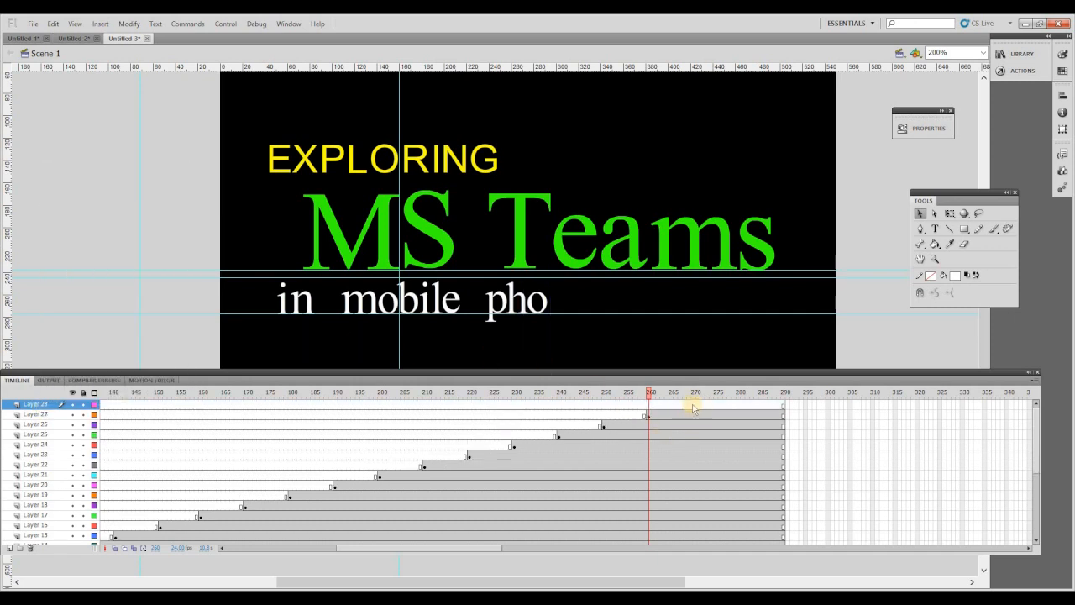
left_click(694, 407)
key("t")
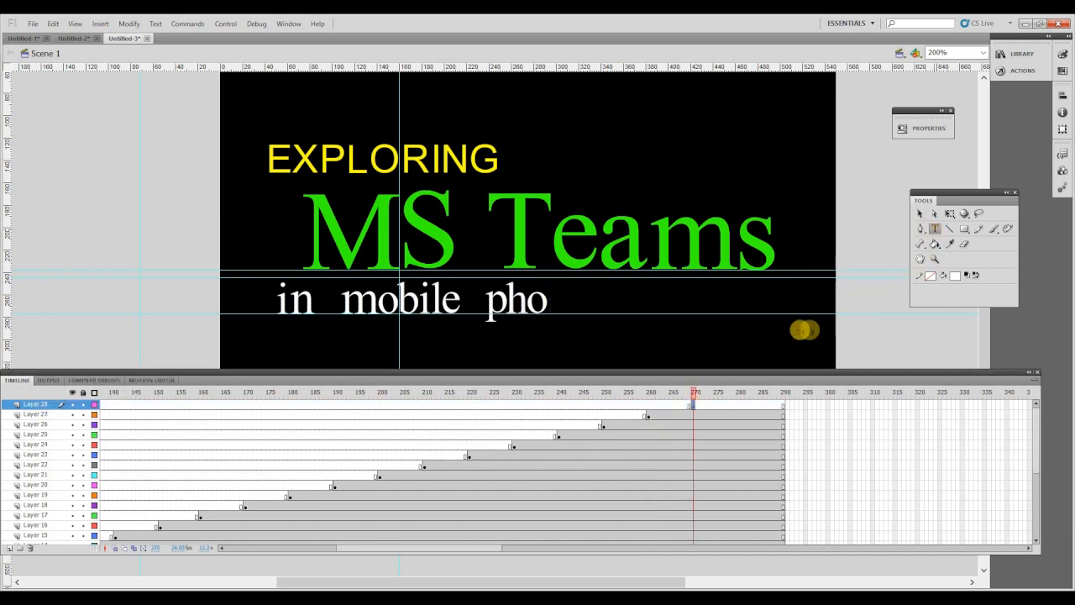
left_click(787, 340)
type("n")
left_click_drag(806, 336, 566, 313)
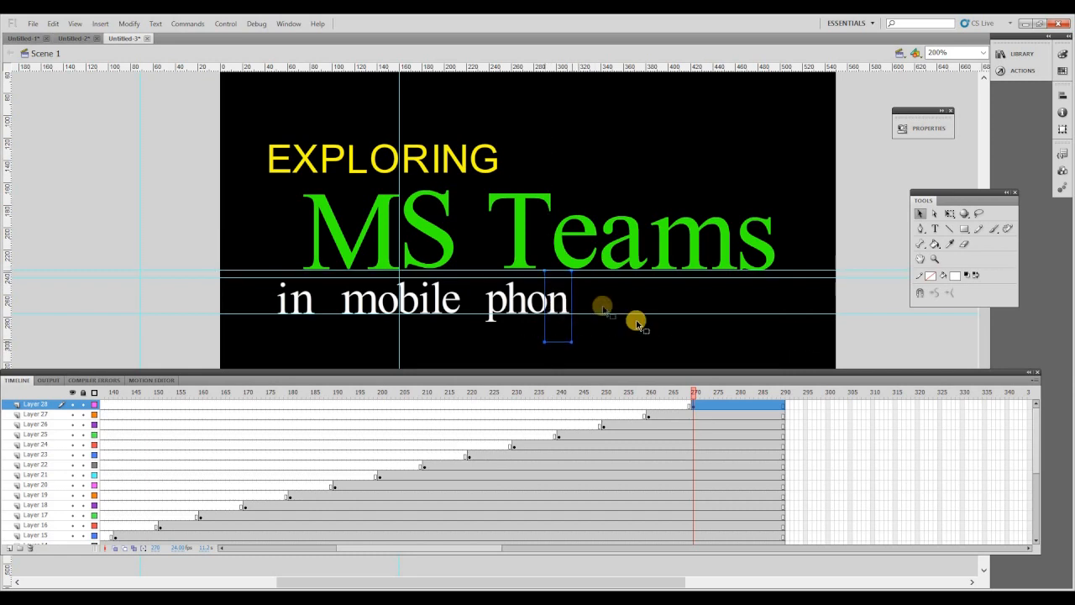
- Insert a layer above Layer 28 with a keyframe at frame 280 and add a white e right after the n
right_click(35, 404)
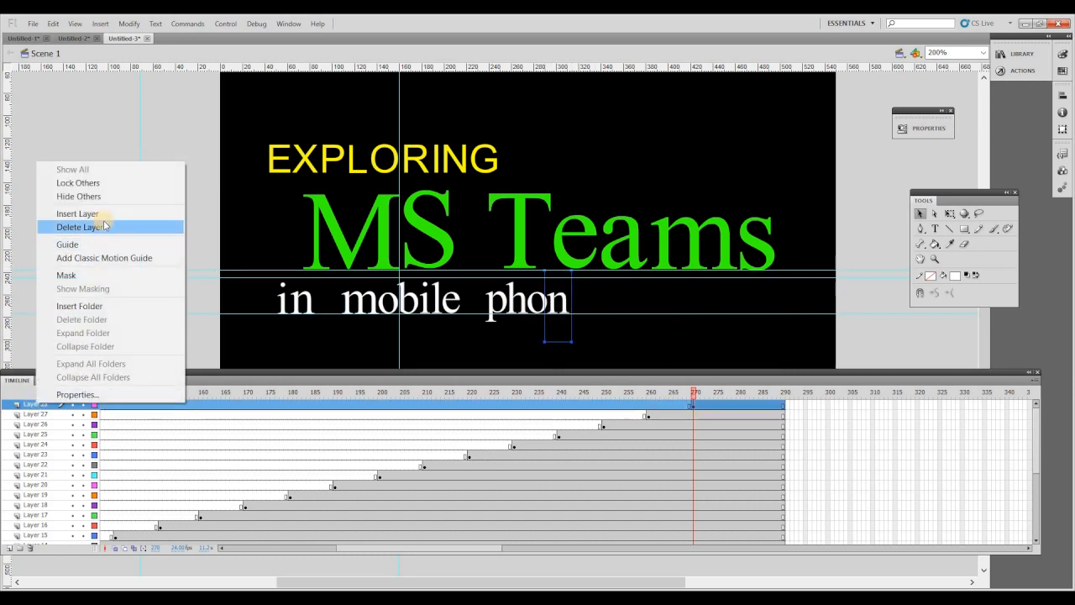
left_click(105, 215)
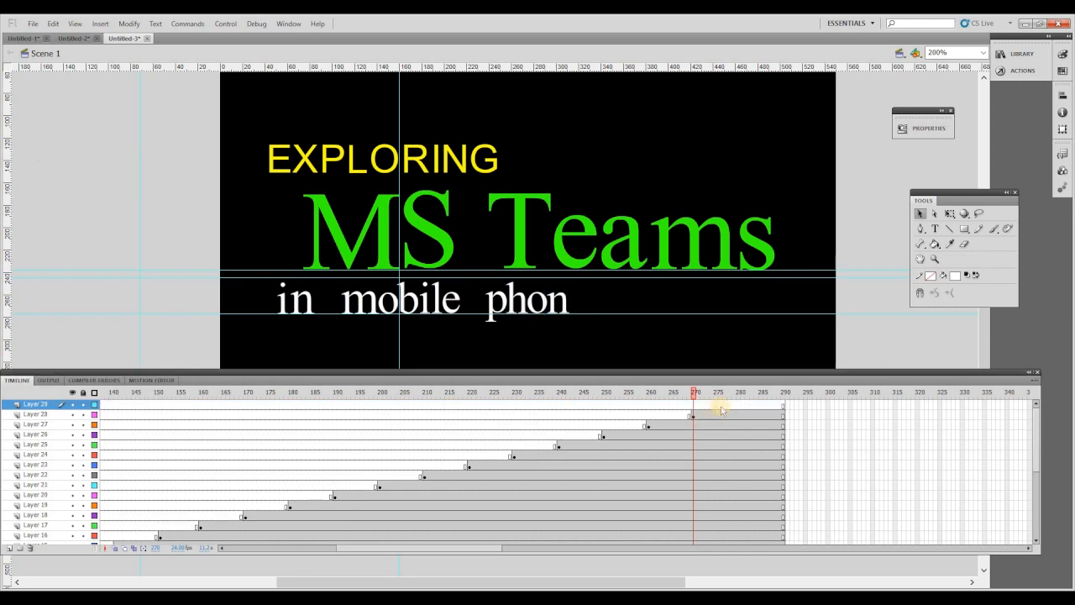
left_click(740, 408)
left_click(934, 228)
left_click(786, 350)
type("e")
left_click(920, 213)
left_click_drag(796, 336, 579, 307)
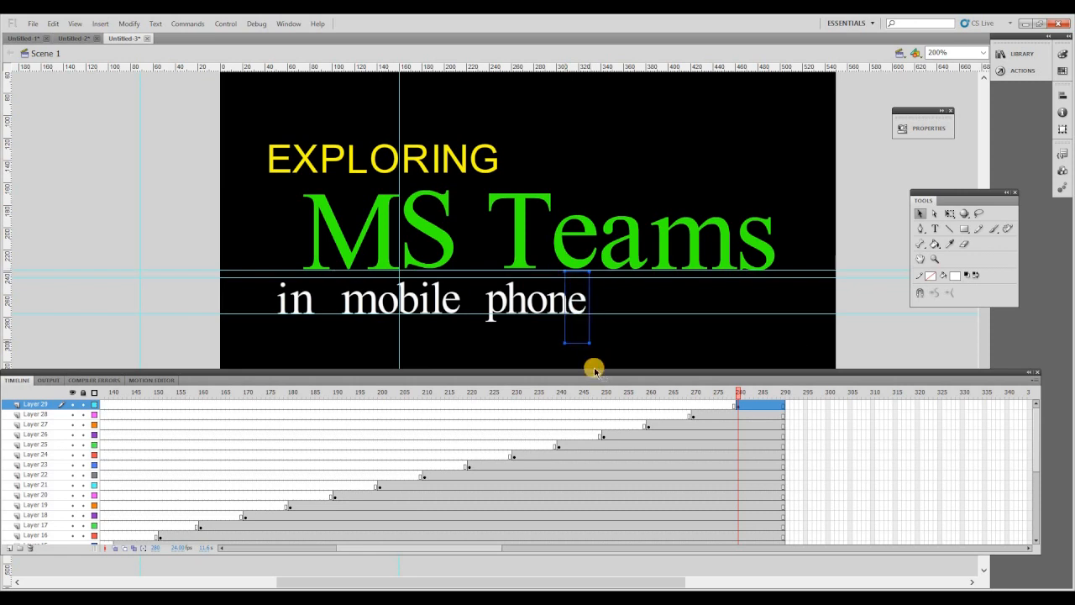
- Test the movie to preview the complete three-line text animation, and close the preview
left_click(955, 144)
key("ctrl+Return")
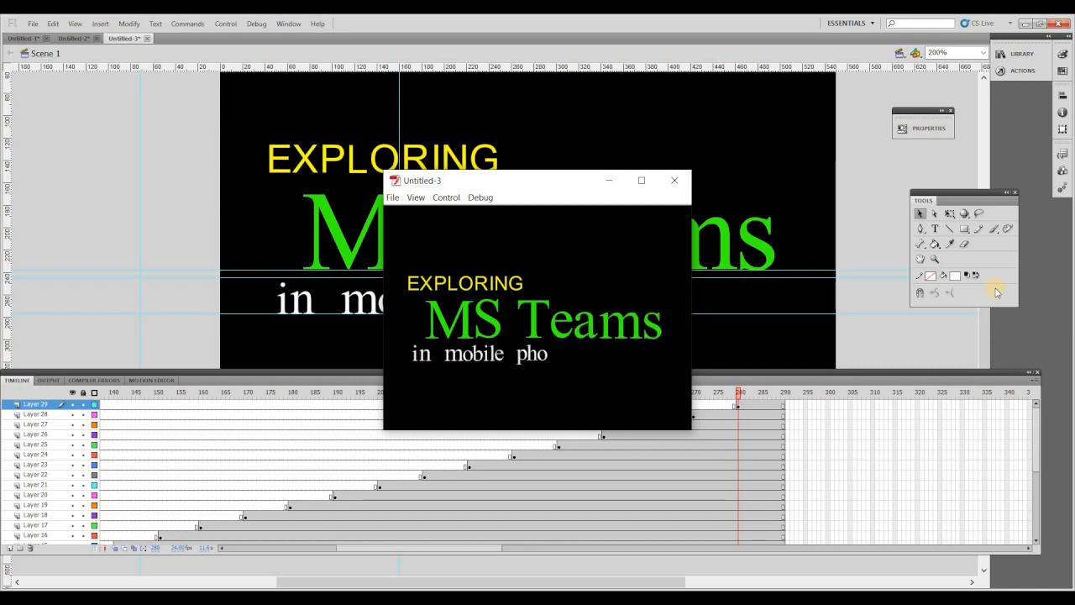
left_click(674, 180)
left_click(33, 24)
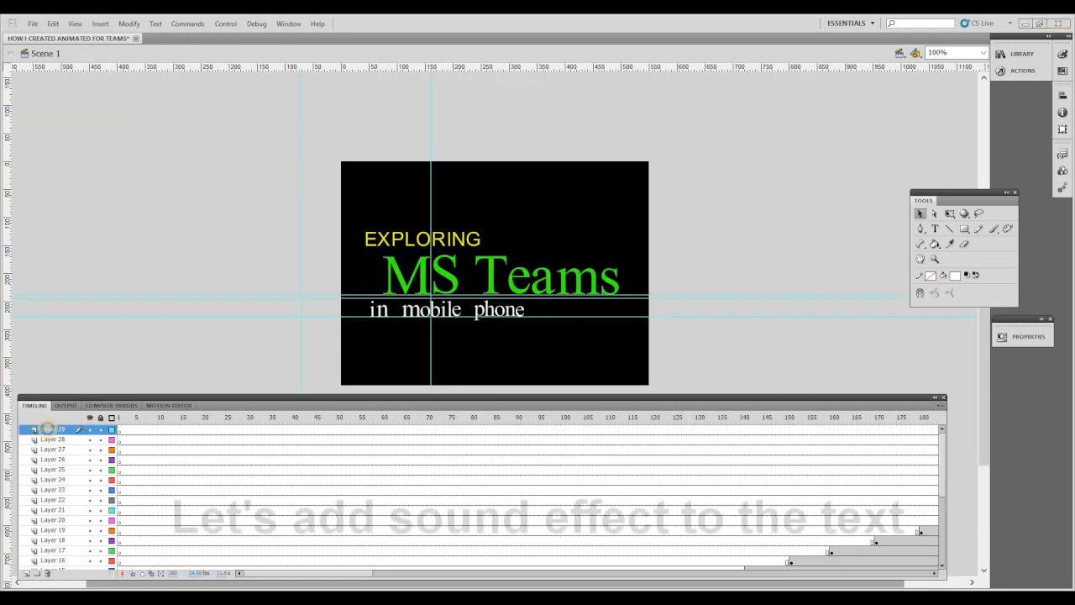
- Insert a new layer above Layer 29 for the sound effect and select its first frame
right_click(49, 429)
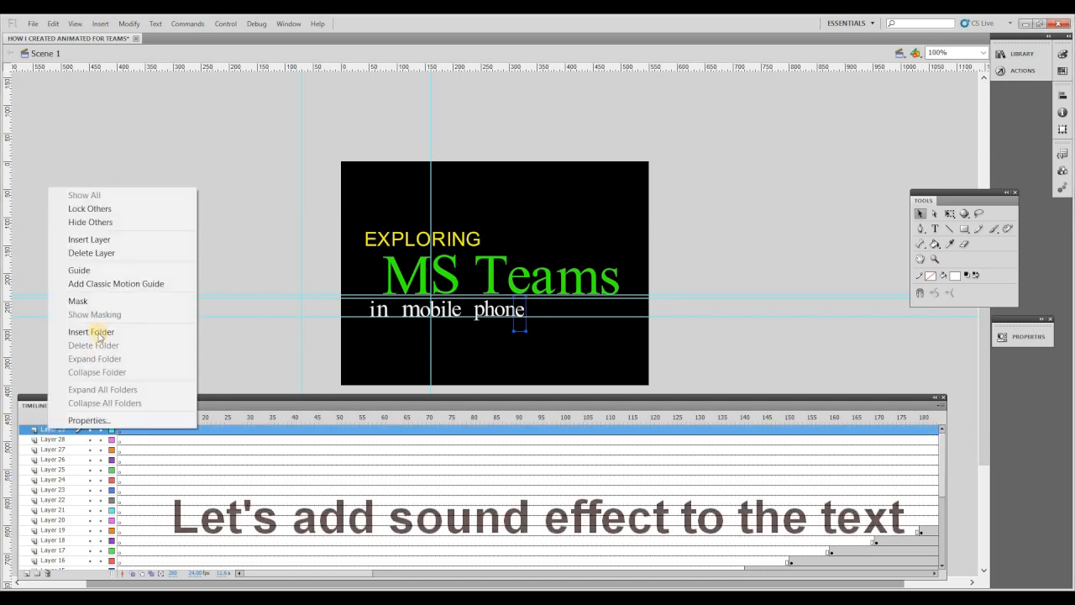
left_click(88, 240)
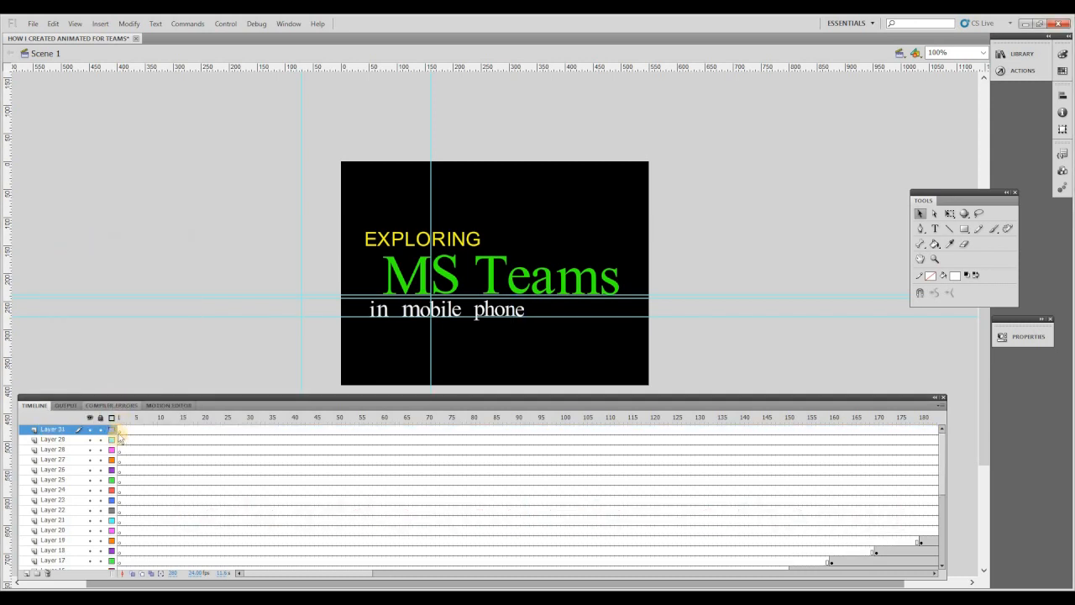
left_click(119, 430)
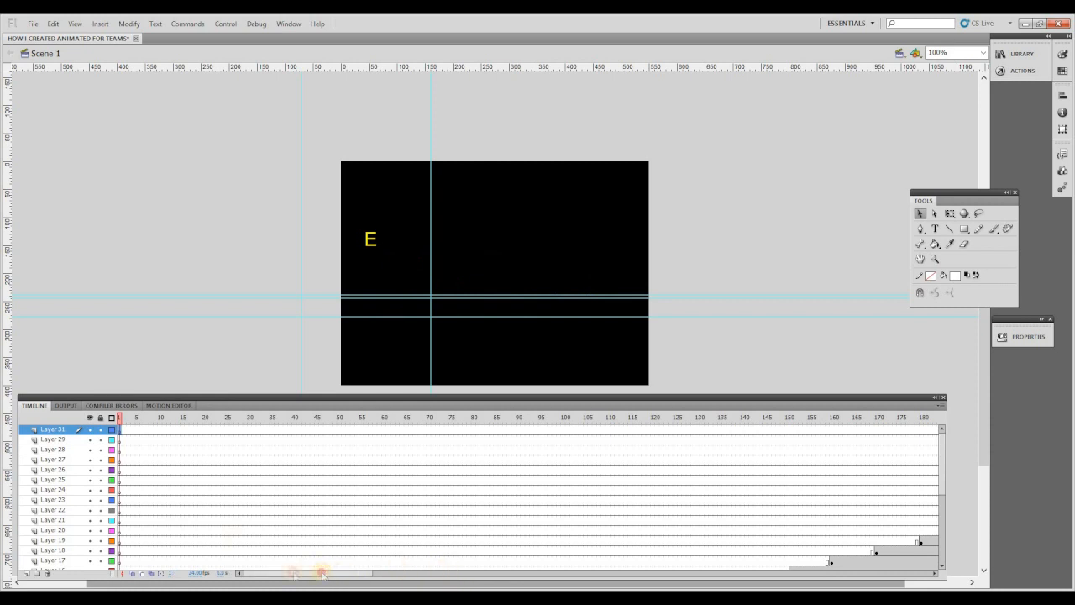
- Import the Keyboard_Typing_Fast sound from the sfx folder into the document's library
left_click(30, 23)
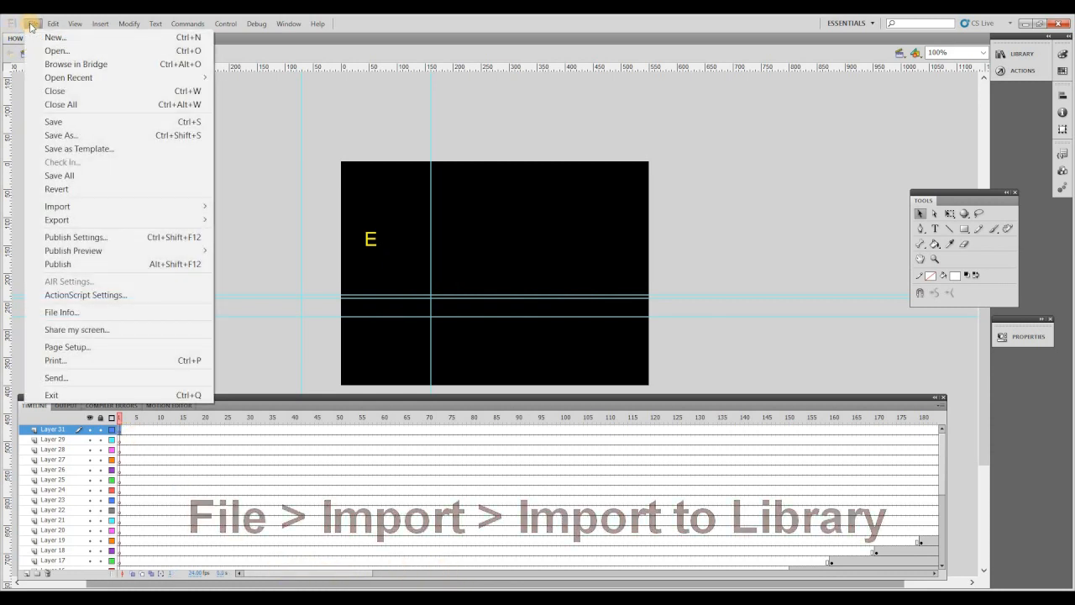
left_click(1010, 52)
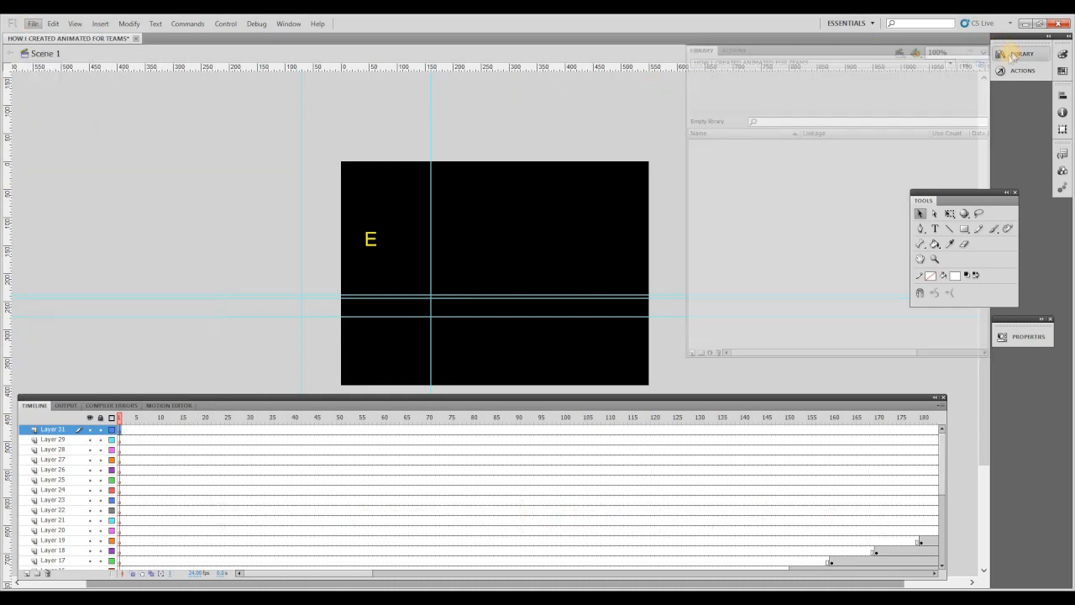
left_click(30, 23)
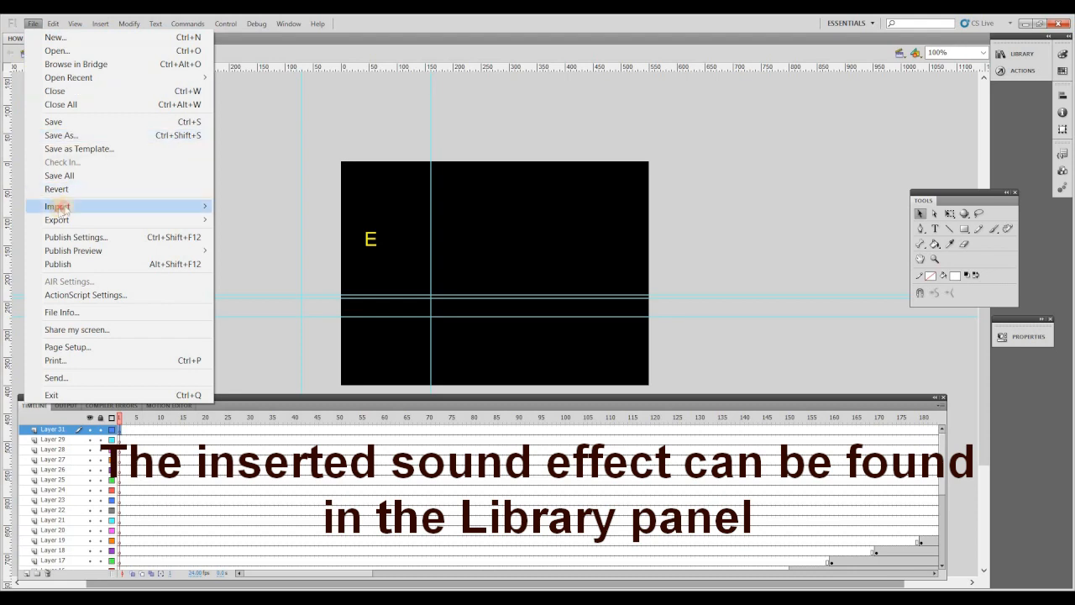
mouse_move(62, 207)
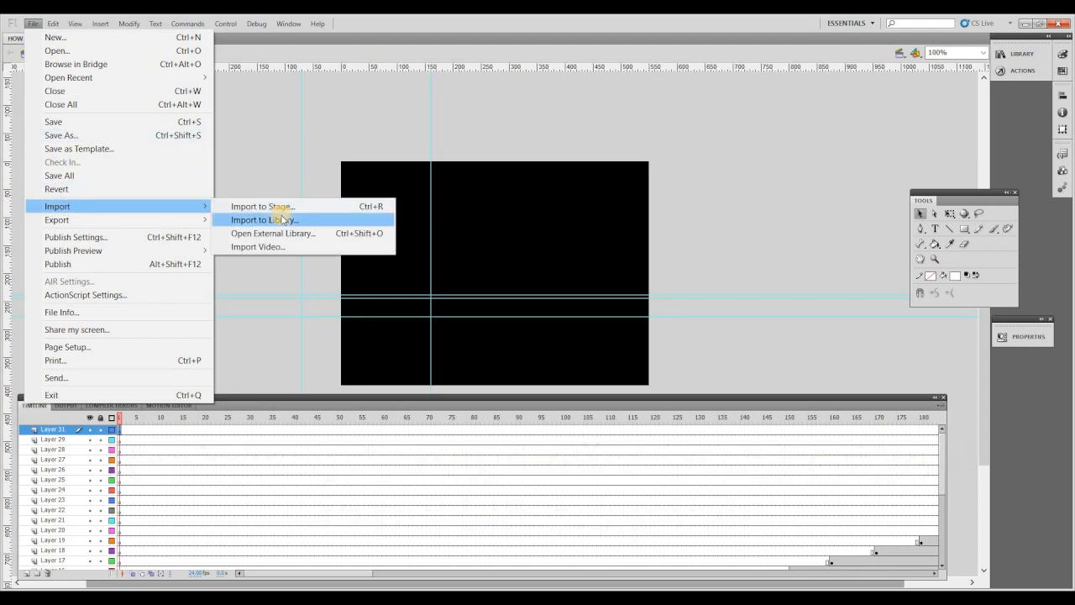
left_click(282, 218)
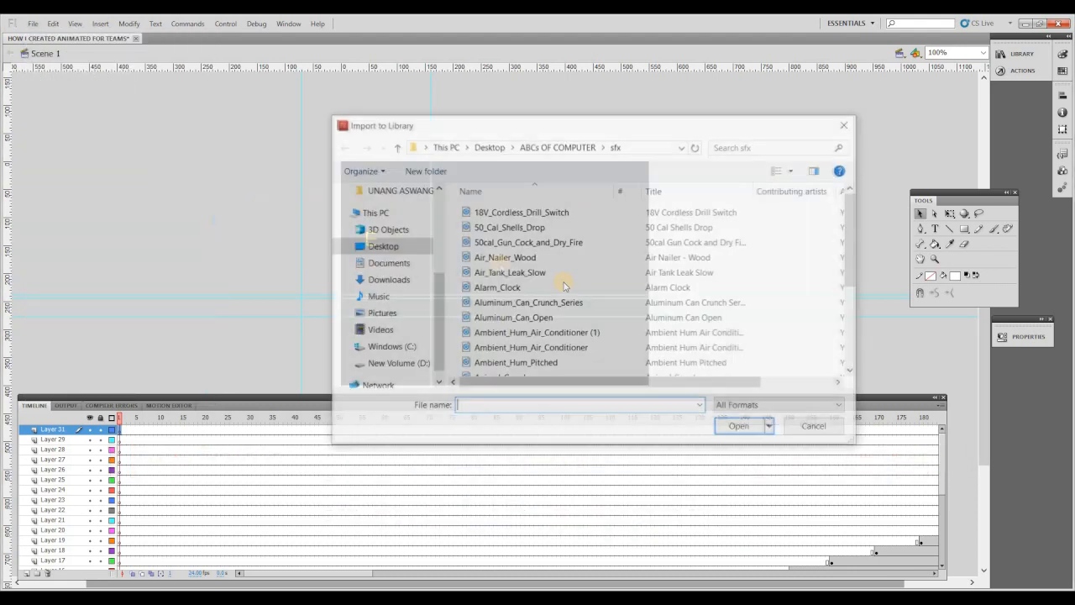
scroll(561, 279, "down", 1)
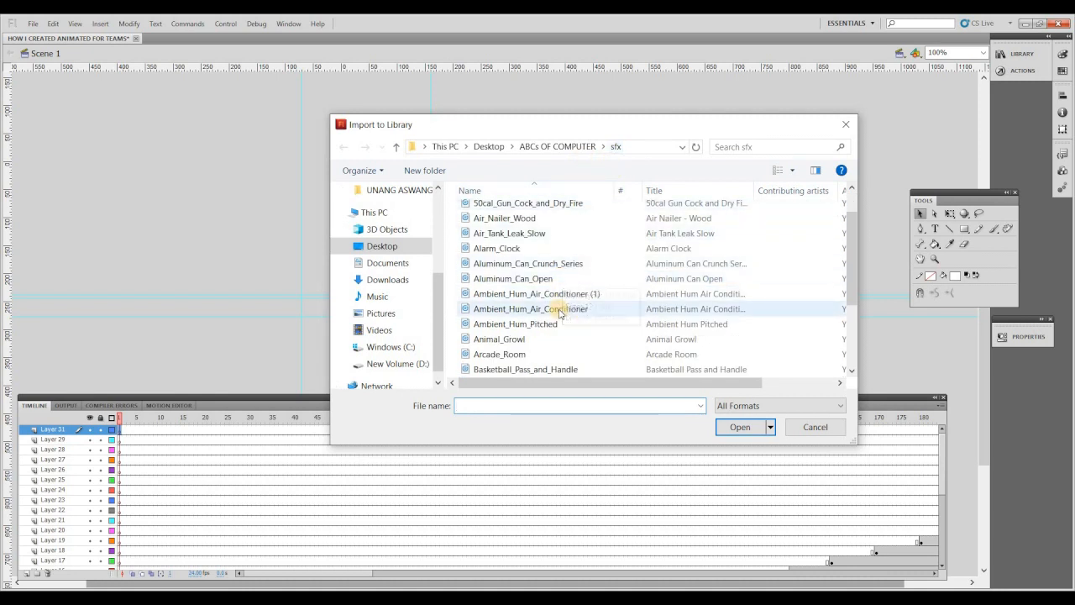
scroll(556, 309, "down", 1)
scroll(559, 313, "down", 1)
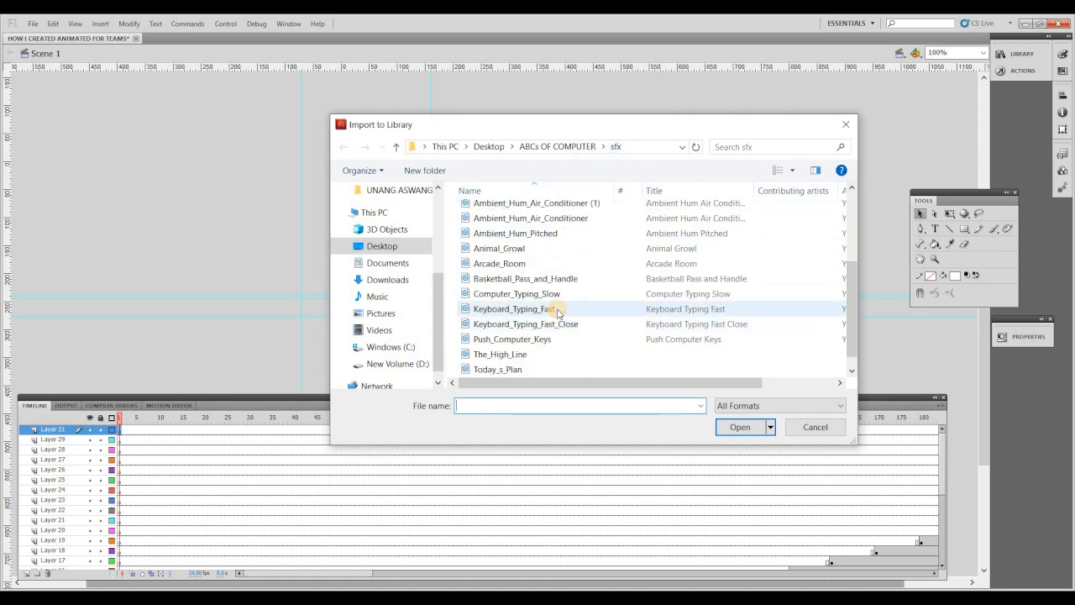
left_click(557, 313)
left_click(736, 429)
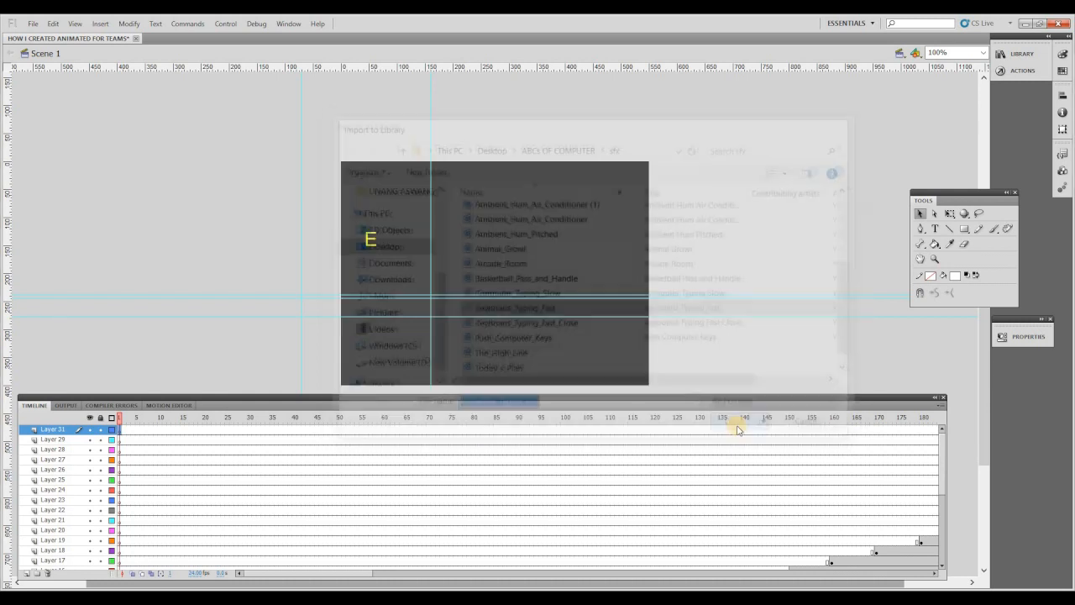
- Place Keyboard_Typing_Fast.mp3 from the library on the stage at frame 1 of Layer 31
left_click(1026, 53)
left_click(813, 146)
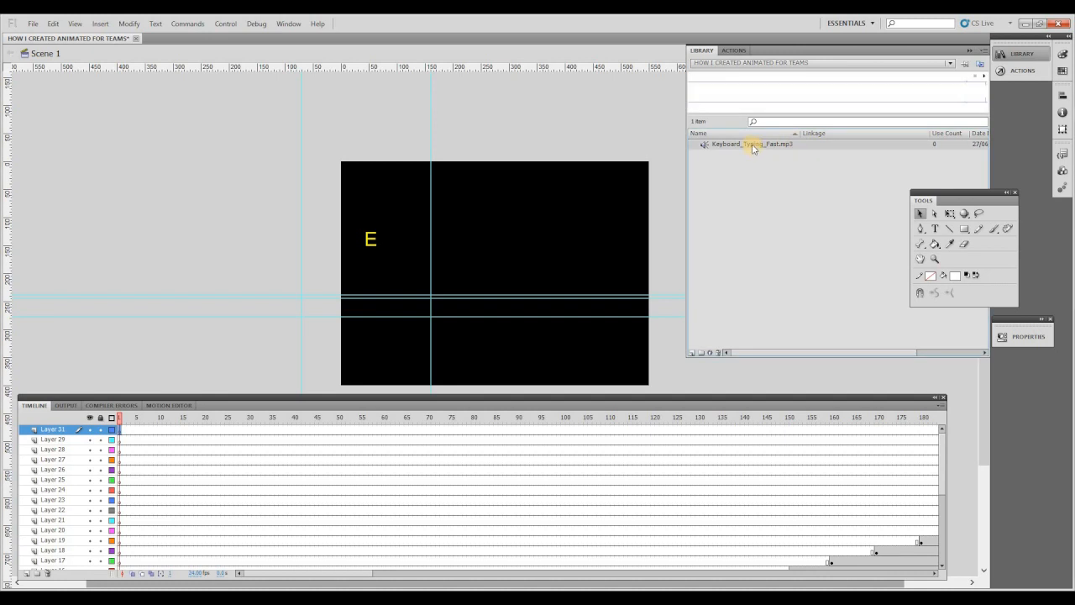
left_click_drag(751, 147, 529, 290)
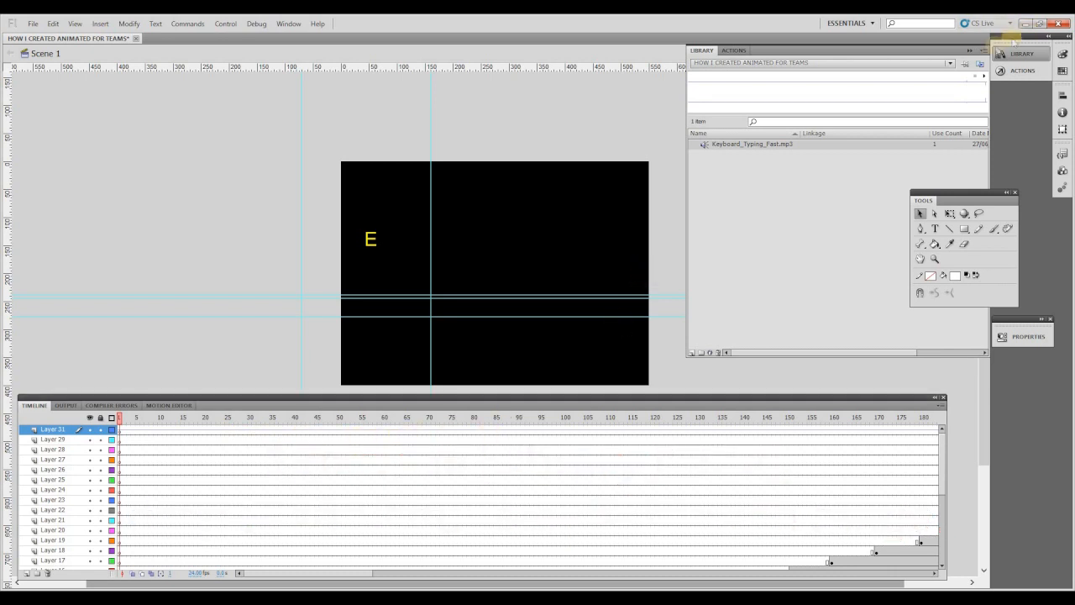
left_click(983, 52)
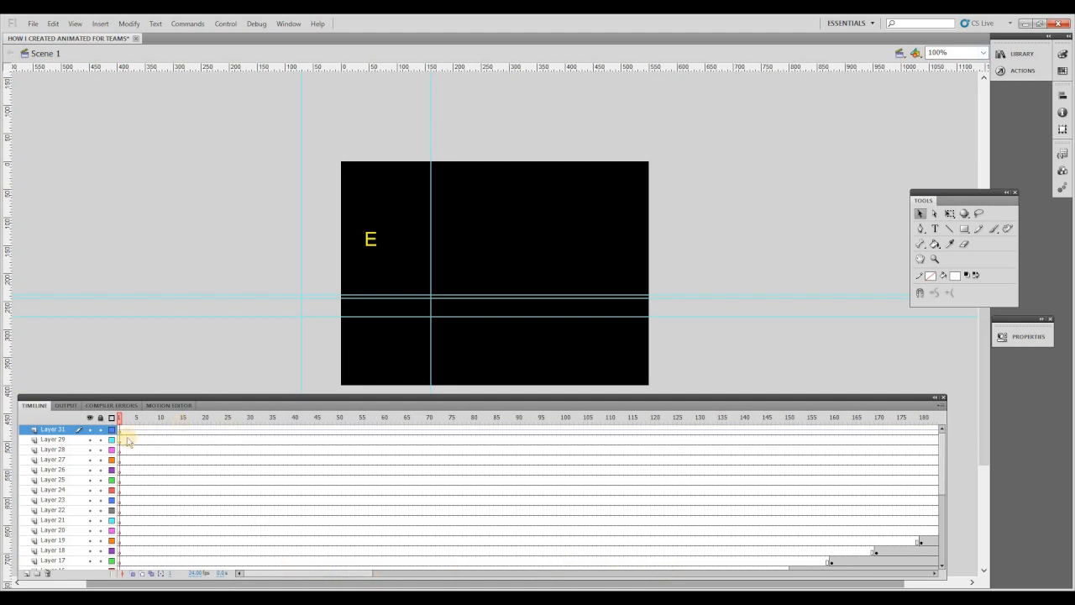
- Test the movie with the typing sound at a raised system volume, and close the preview
left_click_drag(277, 574, 375, 579)
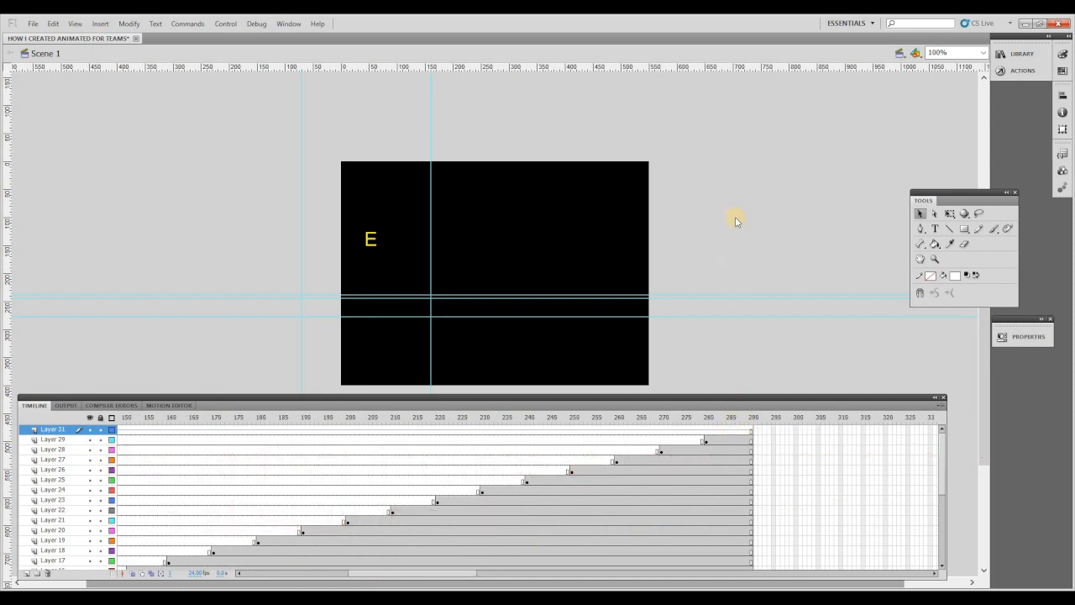
key("ctrl+Return")
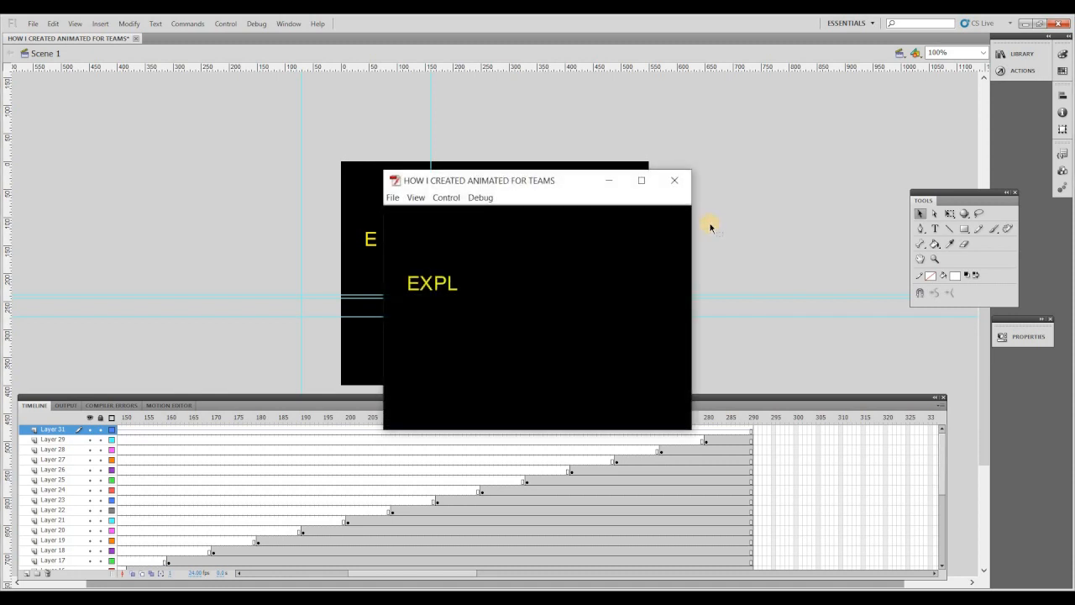
key("XF86AudioRaiseVolume")
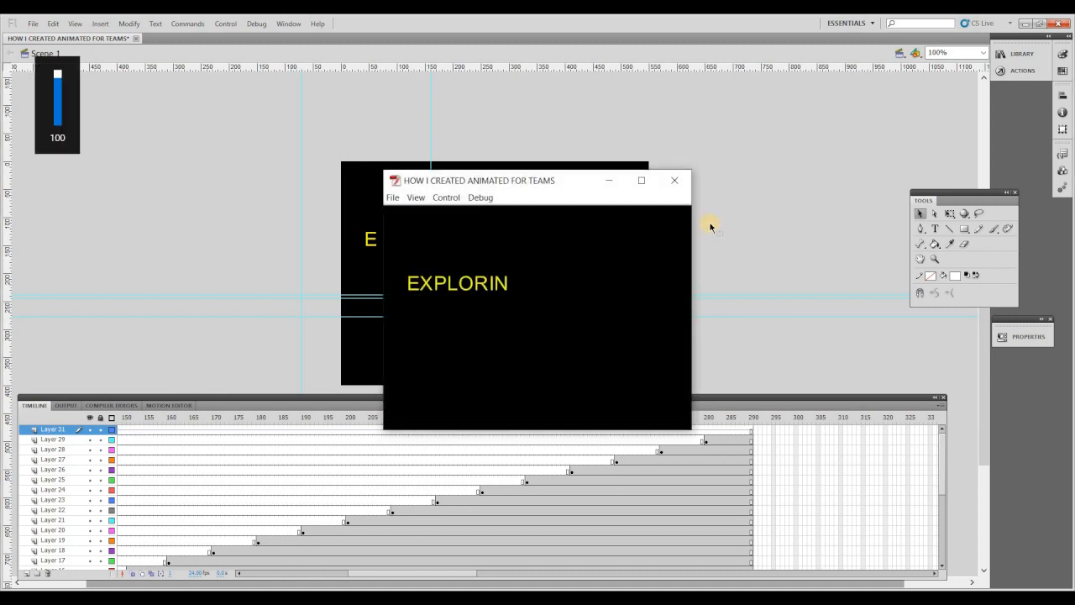
left_click(682, 182)
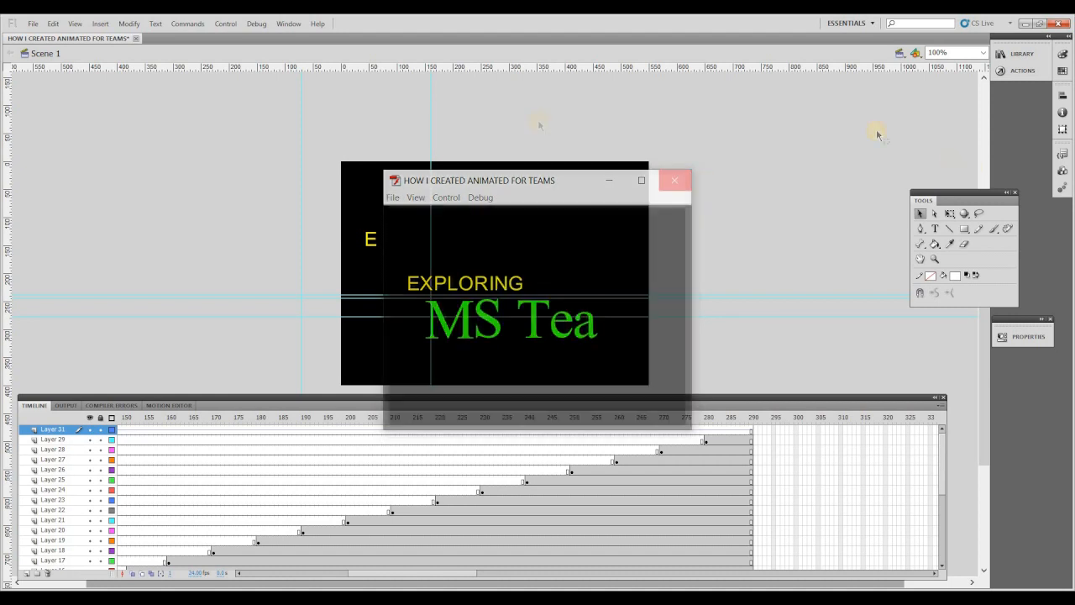
- Save the document and export the movie as an Animated GIF named FINAL ANIMATION TITLE in the MS TEAMS IN MOBILE PHONE folder, keeping the offered GIF settings
left_click(33, 26)
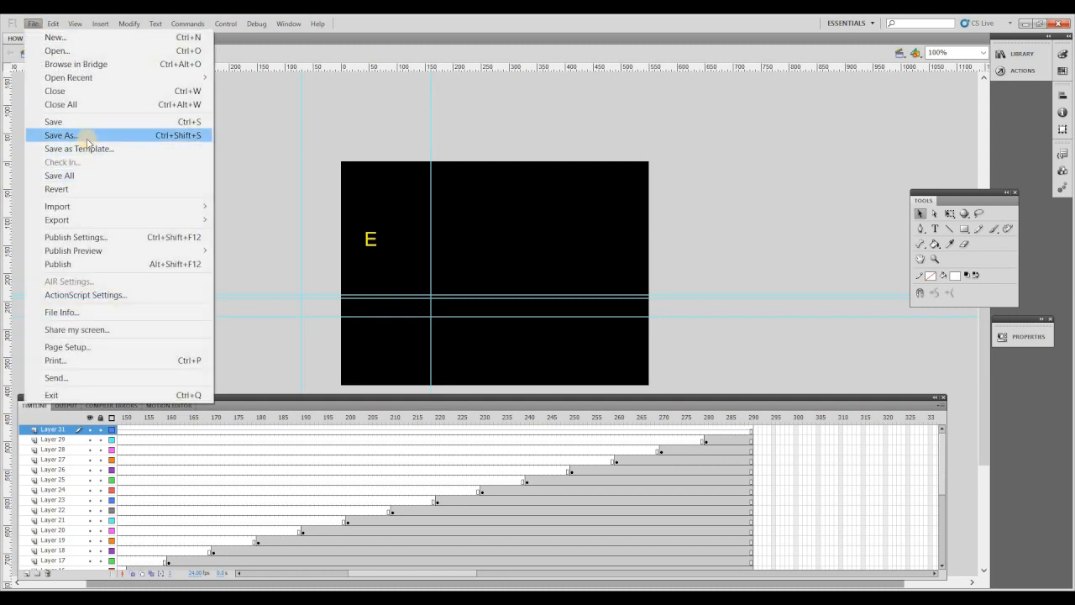
left_click(114, 122)
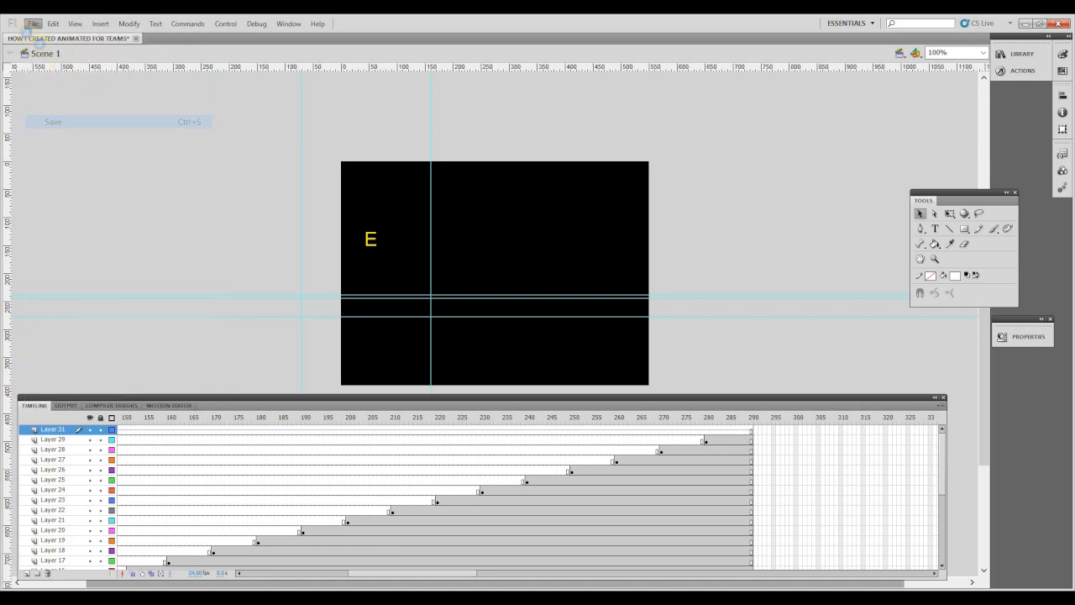
left_click(33, 26)
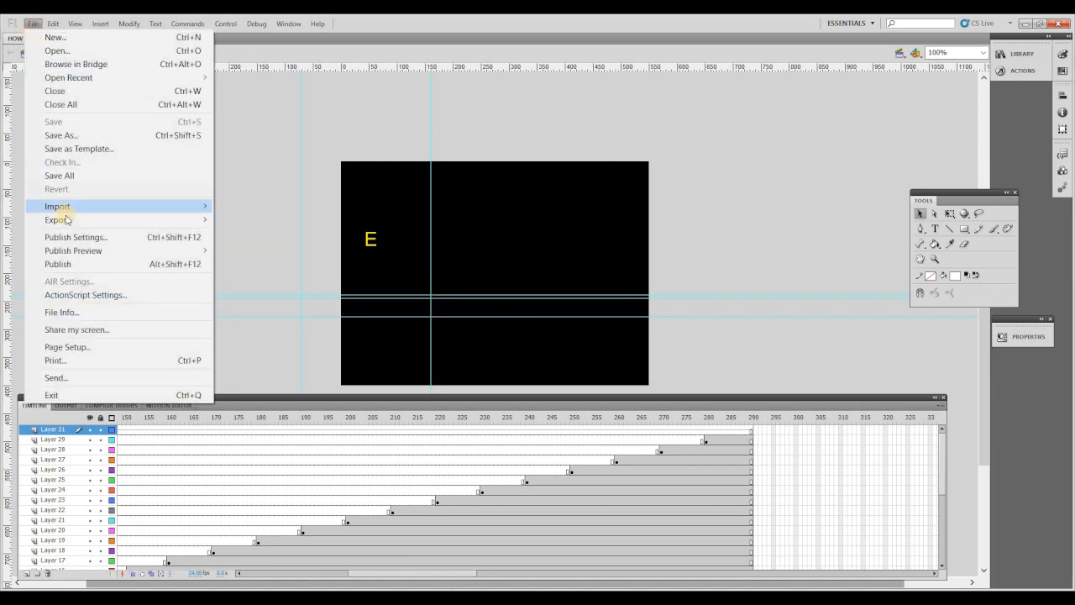
mouse_move(173, 221)
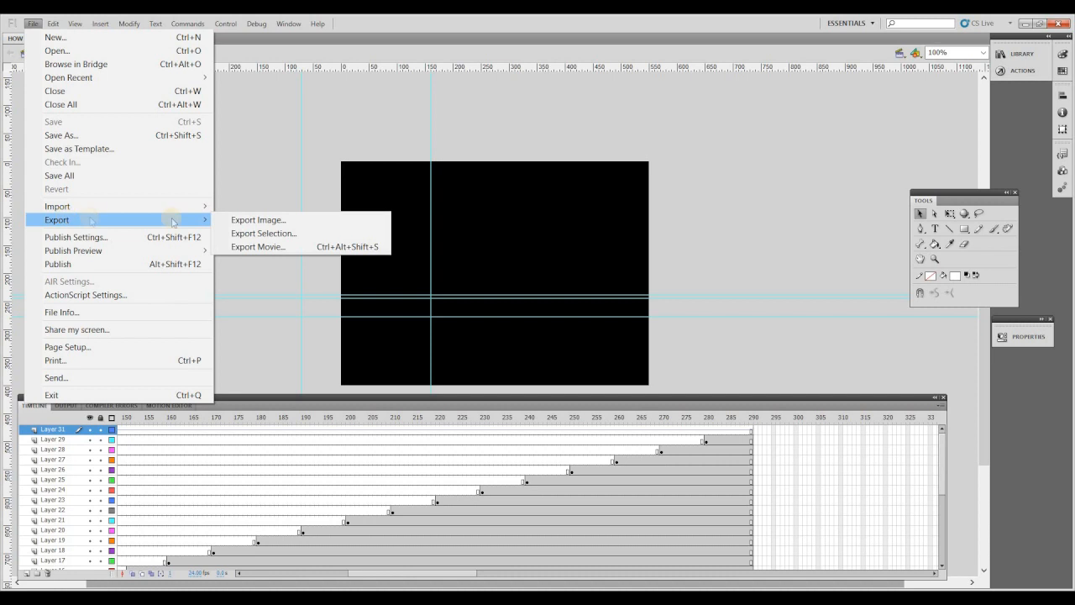
left_click(277, 247)
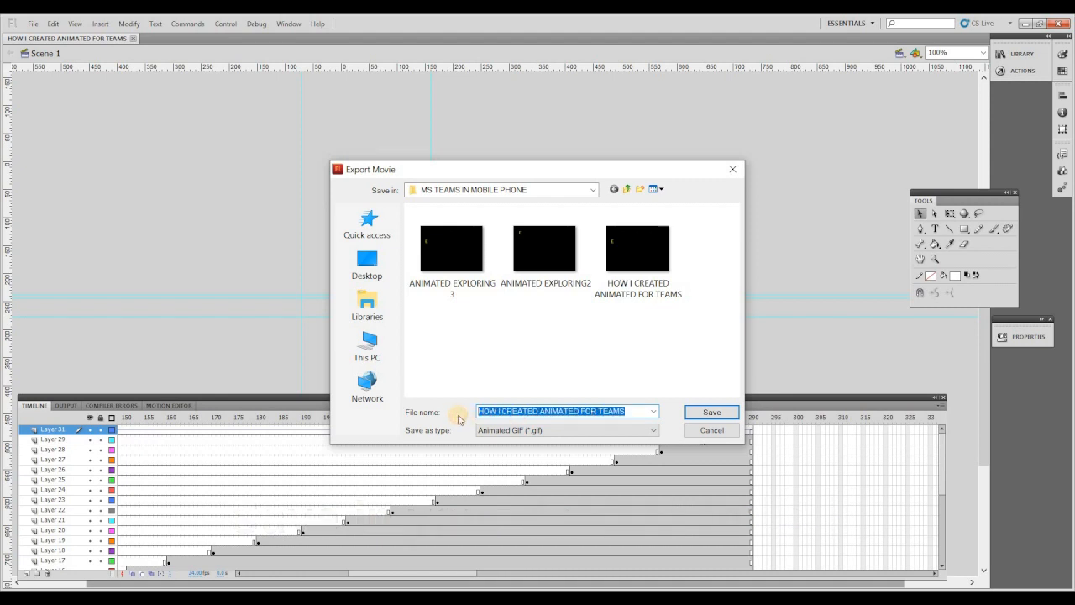
type("fin")
key("BackSpace")
key("BackSpace")
key("BackSpace")
type("FINAL ANIMATION TITLE")
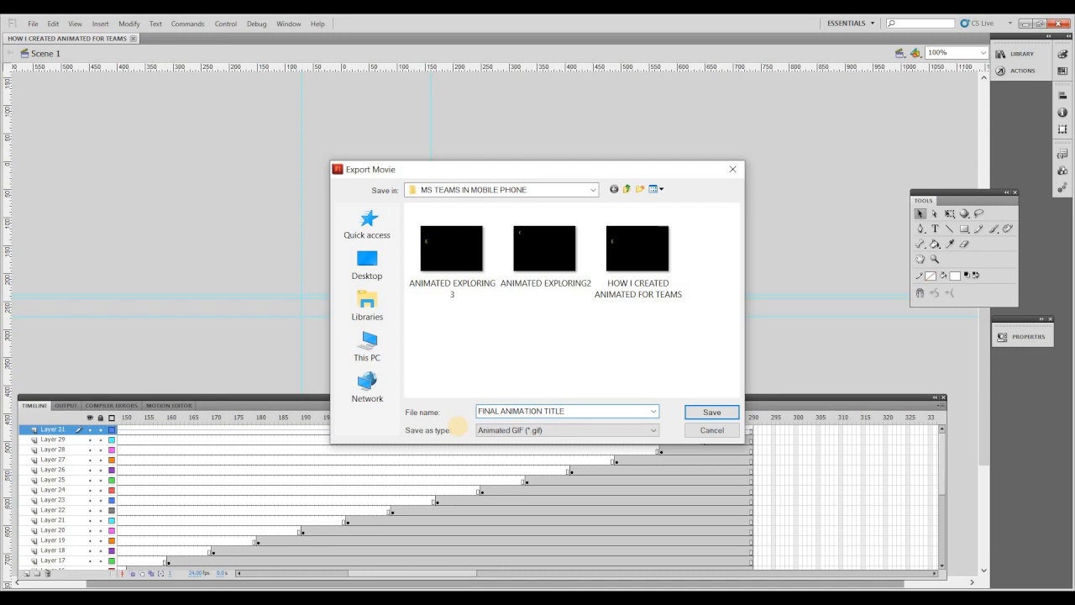
key("Return")
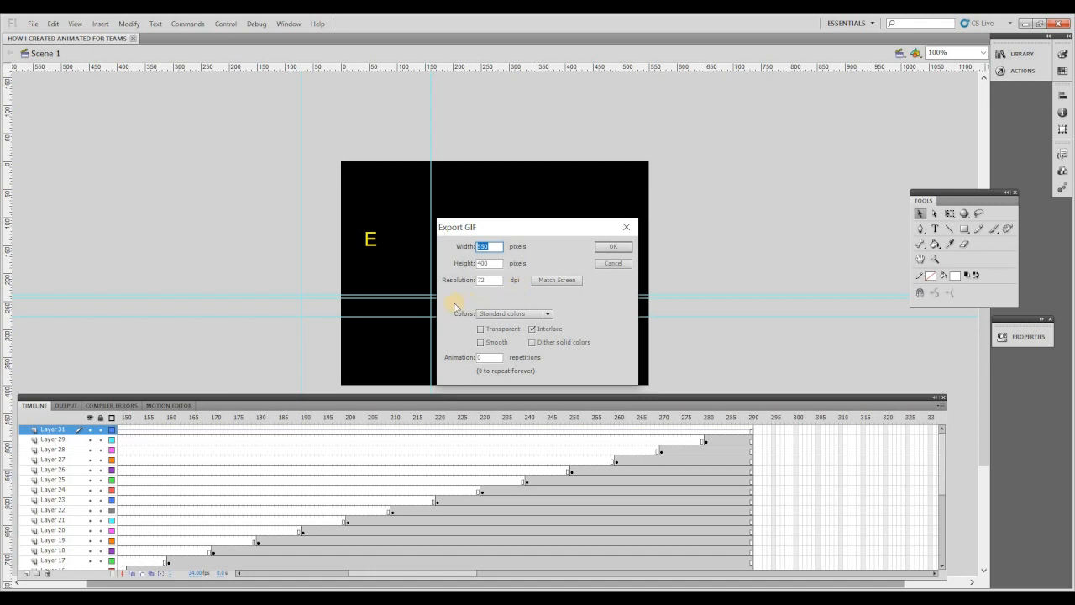
left_click(612, 247)
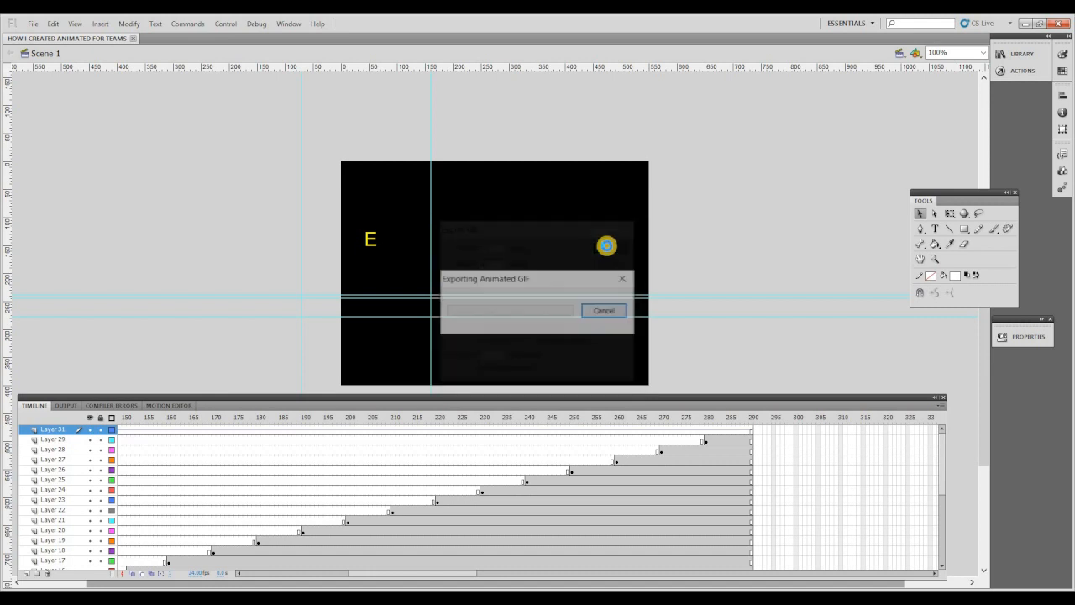